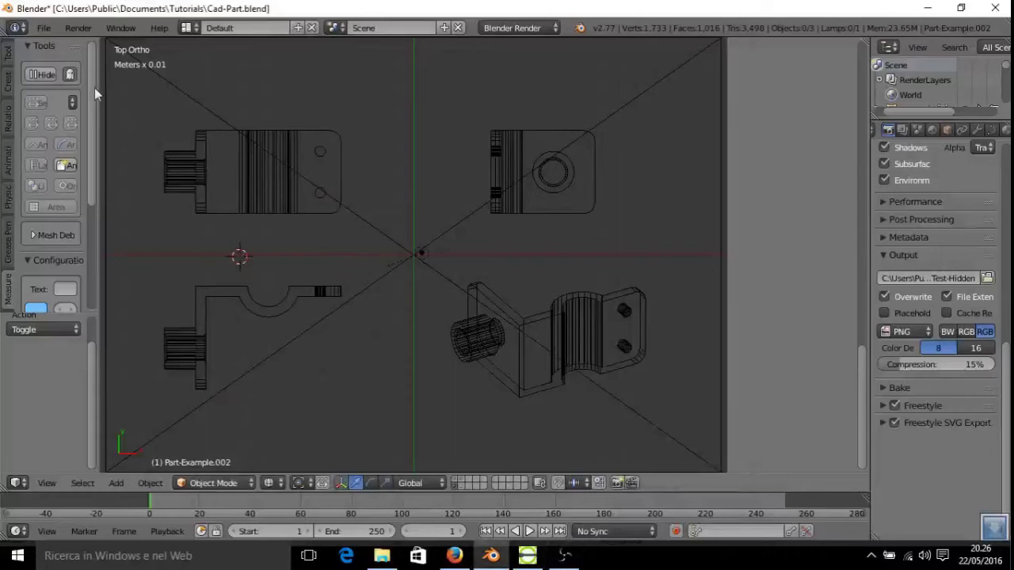
Search the add-on preferences for 'svg' and review the Freestyle SVG Exporter and SVG import add-ons.
{"action": "left_click", "coordinate": [43, 28]}
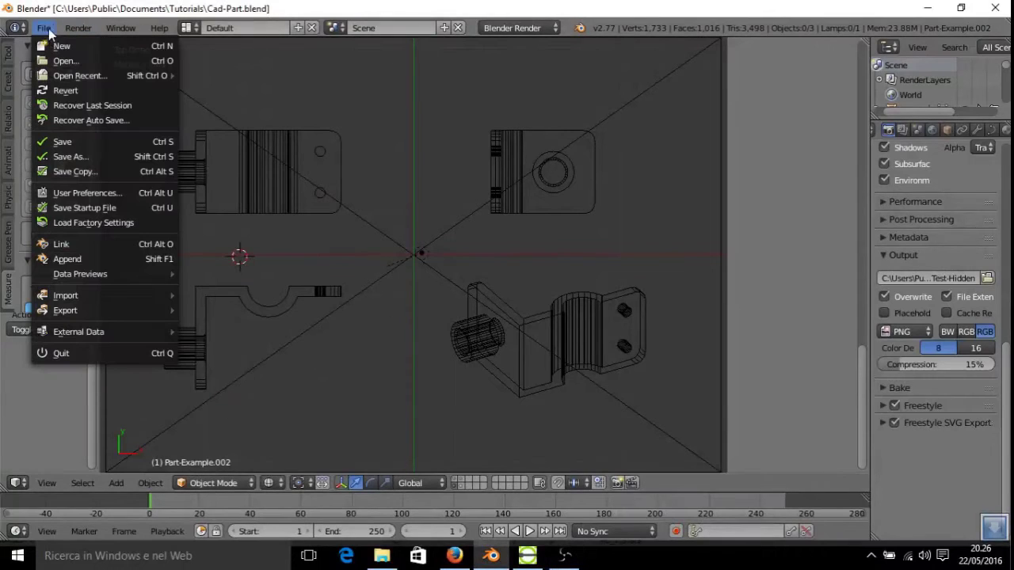
{"action": "left_click", "coordinate": [99, 193]}
{"action": "left_click", "coordinate": [56, 75]}
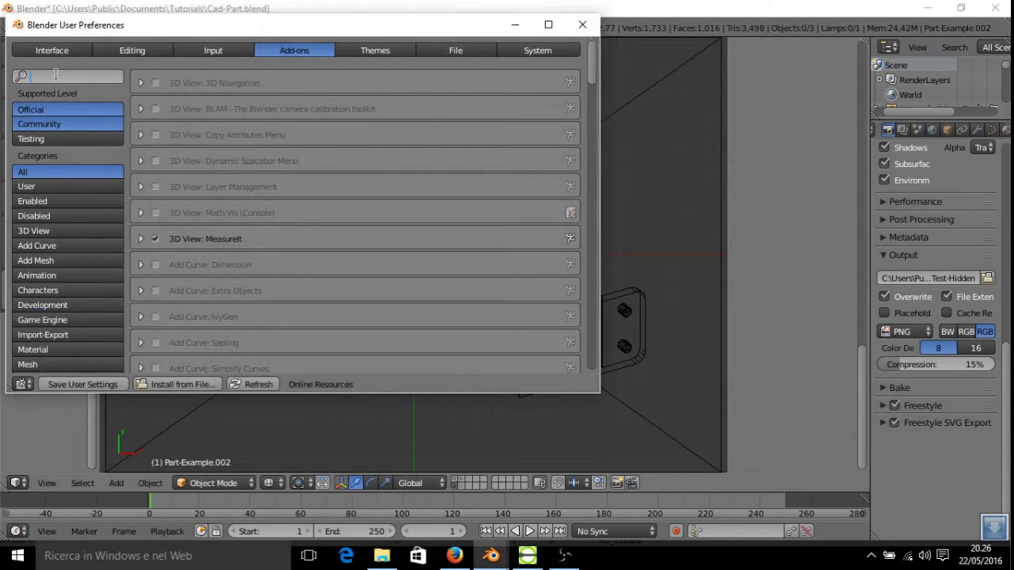
{"action": "type", "text": "svg"}
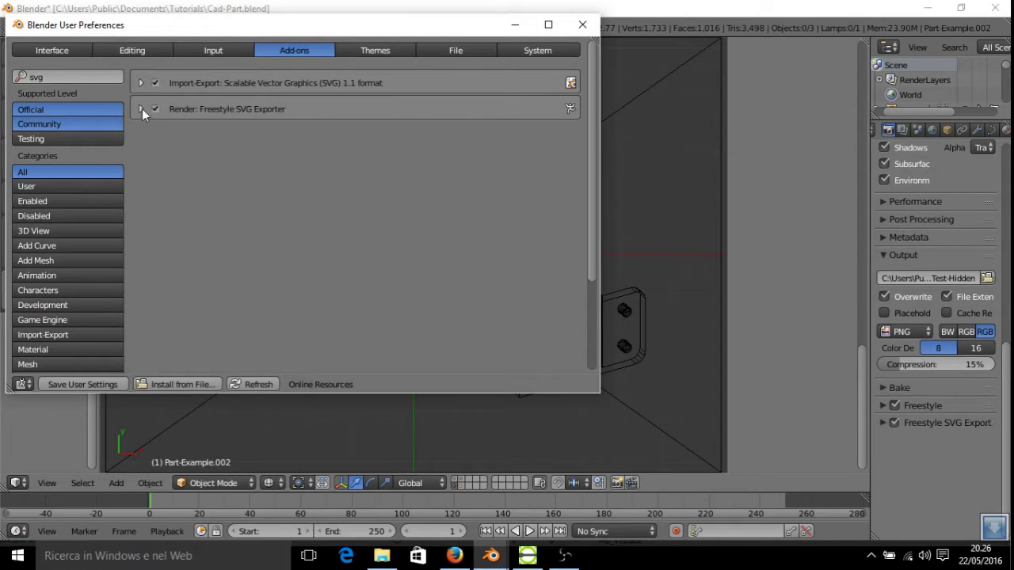
{"action": "left_click", "coordinate": [141, 109]}
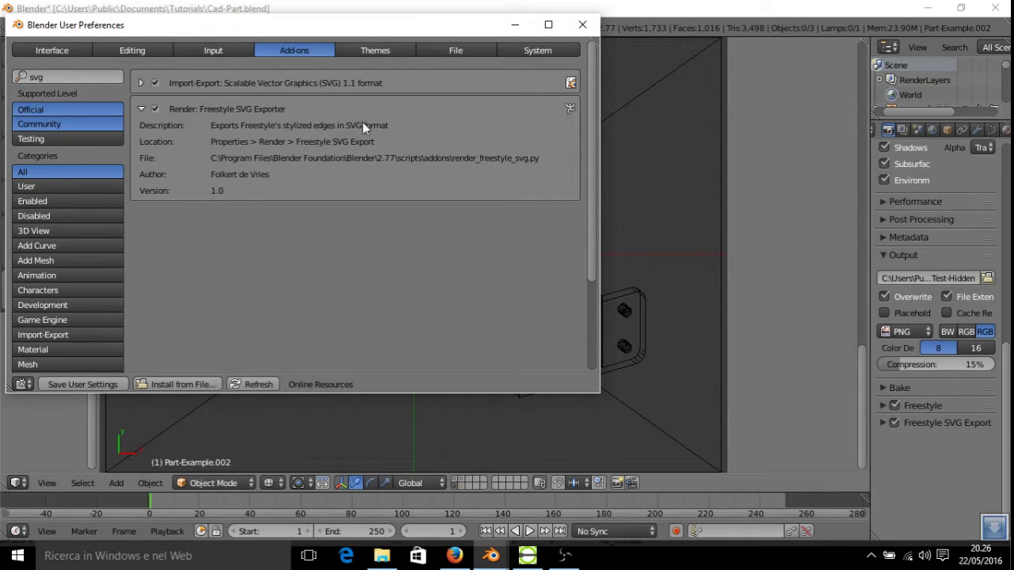
{"action": "left_click", "coordinate": [140, 83]}
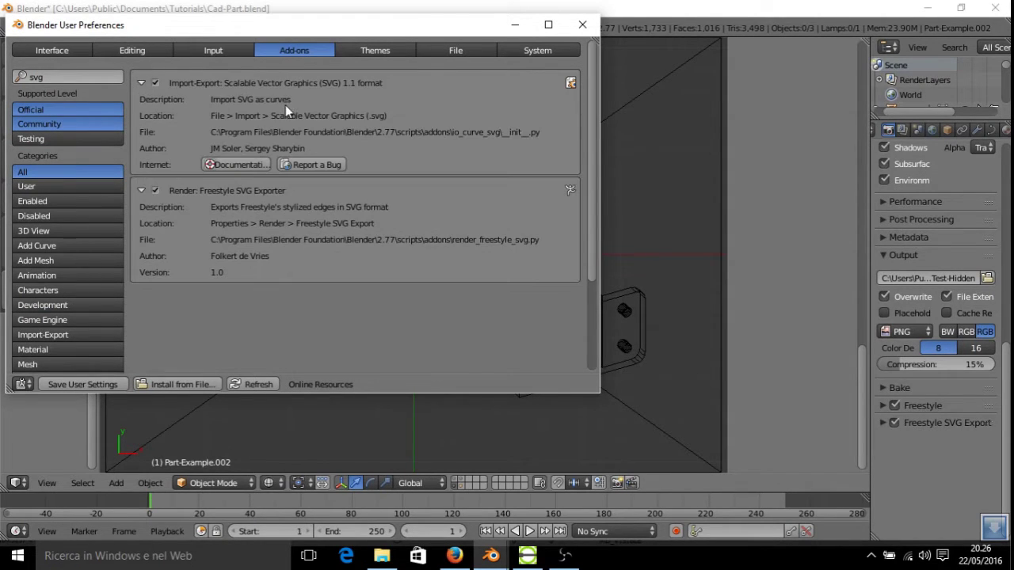
{"action": "left_click", "coordinate": [139, 82]}
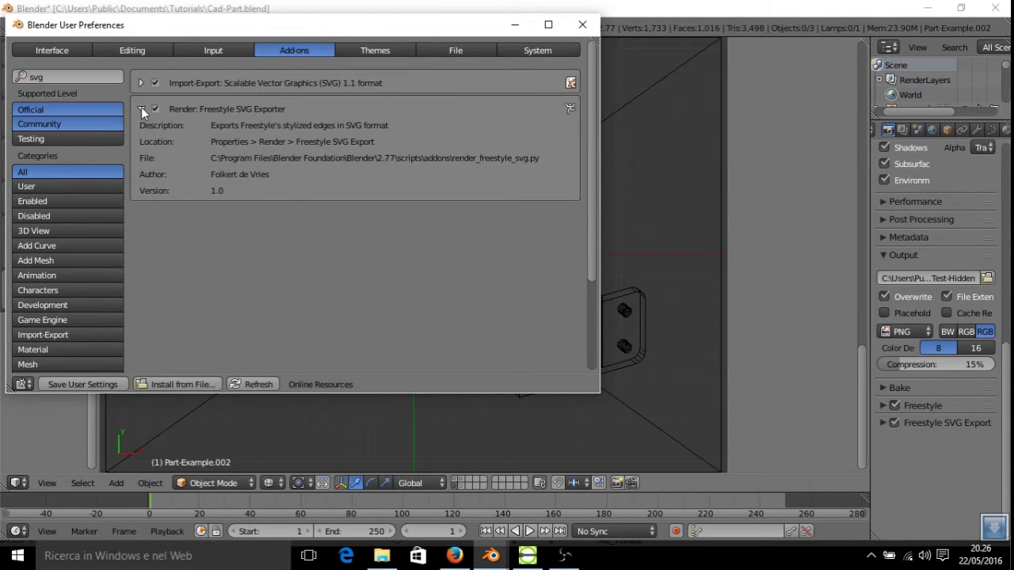
{"action": "left_click", "coordinate": [141, 109]}
{"action": "left_click", "coordinate": [582, 24]}
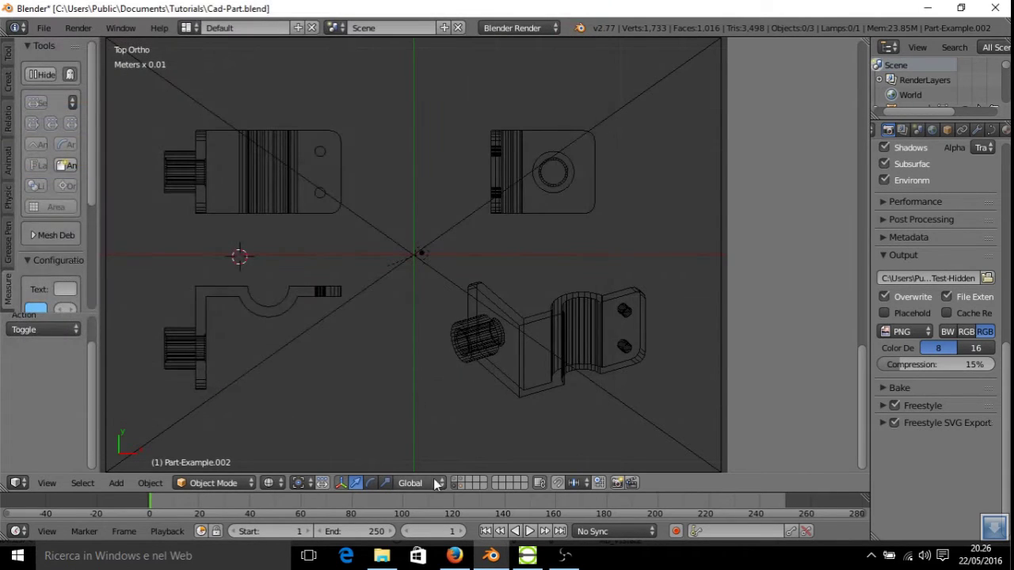
Toggle the dimension and part-view layers to preview the views with rendered shading, then return to wireframe.
{"action": "left_click", "coordinate": [463, 486], "text": "shift"}
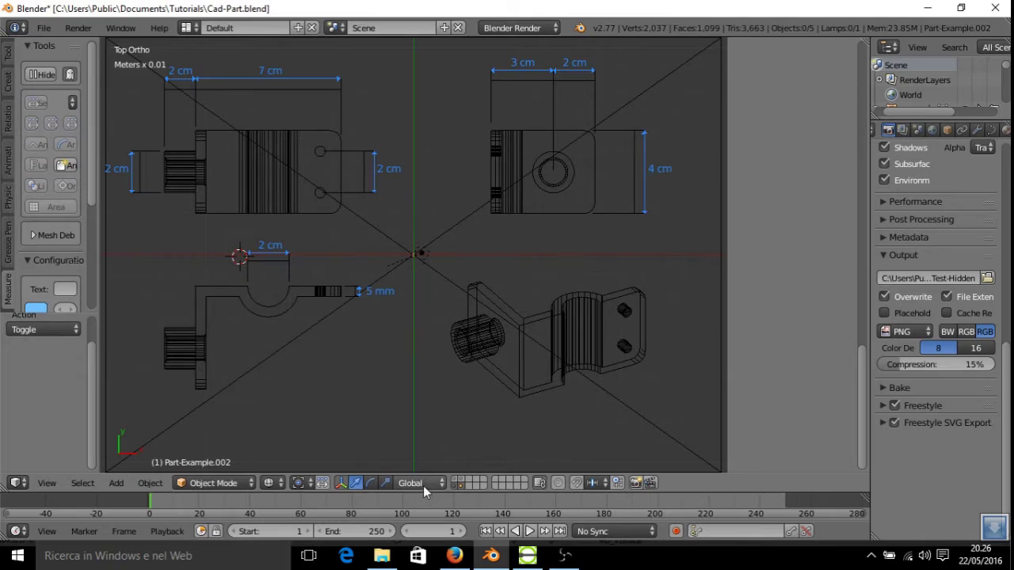
{"action": "left_click", "coordinate": [275, 484]}
{"action": "left_click", "coordinate": [295, 383]}
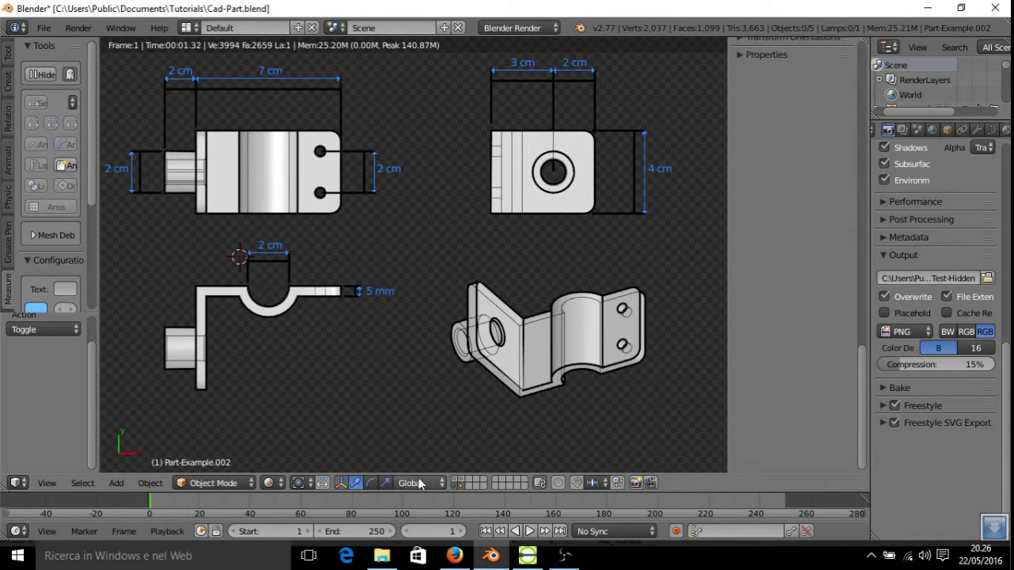
{"action": "left_click", "coordinate": [460, 484]}
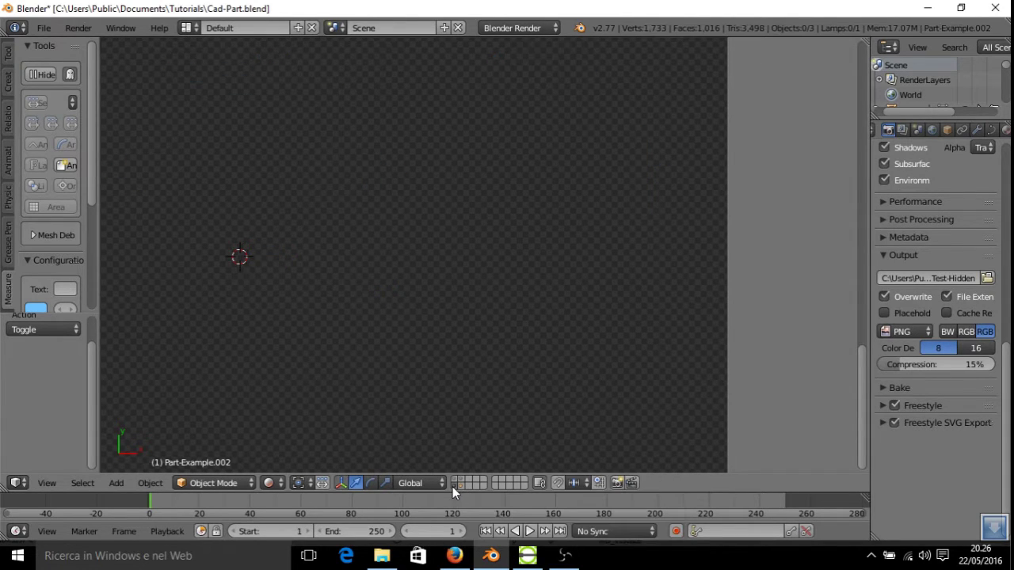
{"action": "key", "text": "z"}
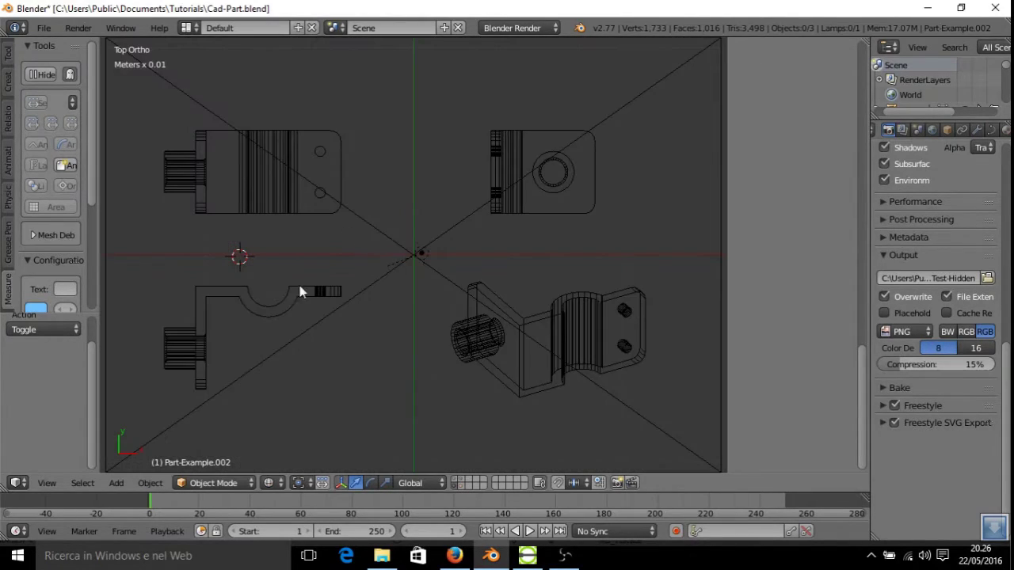
Inspect the render layer's Freestyle line style geometry modifiers.
{"action": "left_click", "coordinate": [903, 130]}
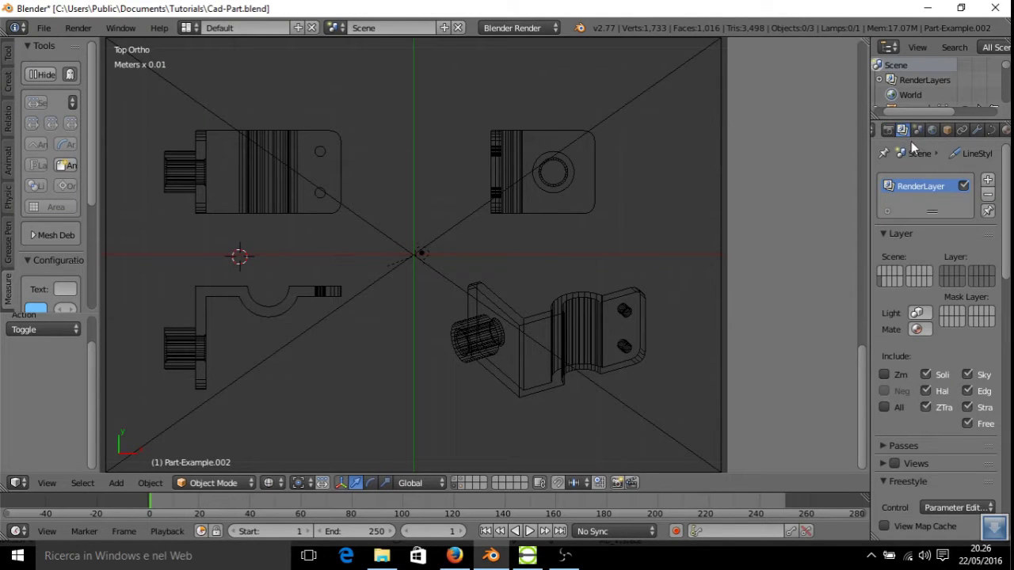
{"action": "scroll", "coordinate": [946, 228], "scroll_direction": "down", "scroll_amount": 4}
{"action": "scroll", "coordinate": [947, 231], "scroll_direction": "down", "scroll_amount": 5}
{"action": "scroll", "coordinate": [932, 247], "scroll_direction": "down", "scroll_amount": 5}
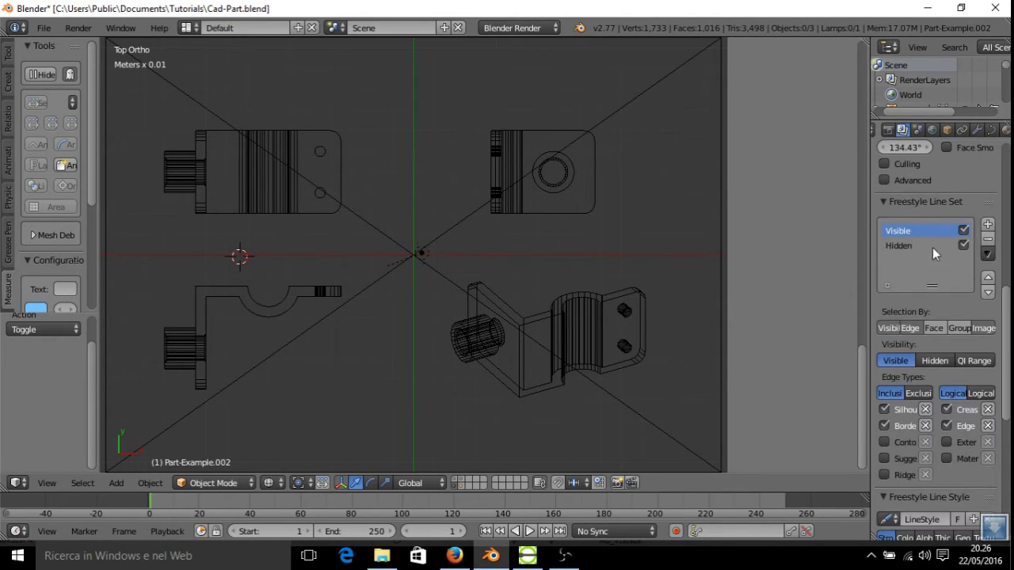
{"action": "scroll", "coordinate": [937, 349], "scroll_direction": "down", "scroll_amount": 4}
{"action": "scroll", "coordinate": [943, 353], "scroll_direction": "down", "scroll_amount": 2}
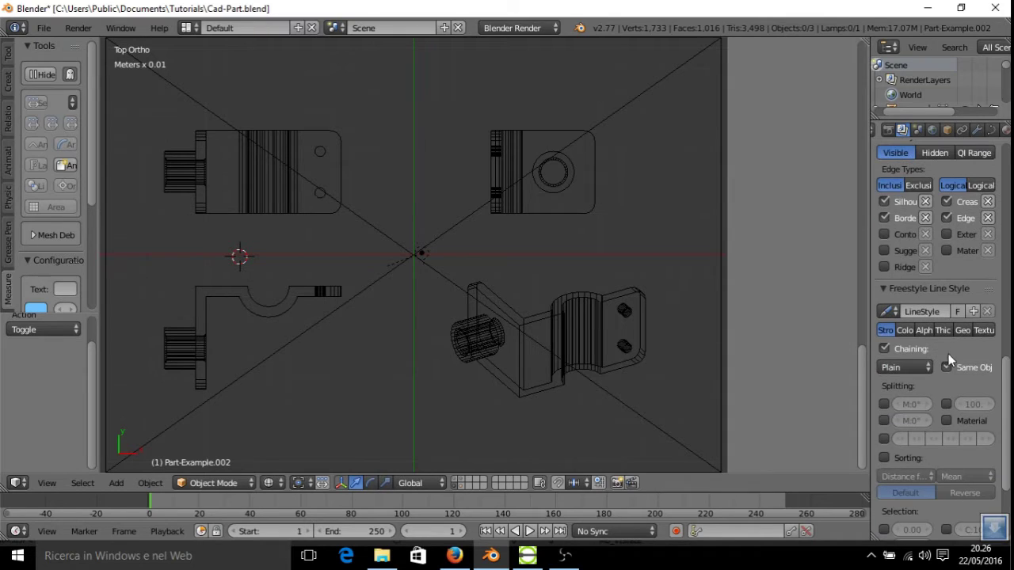
{"action": "left_click", "coordinate": [962, 331]}
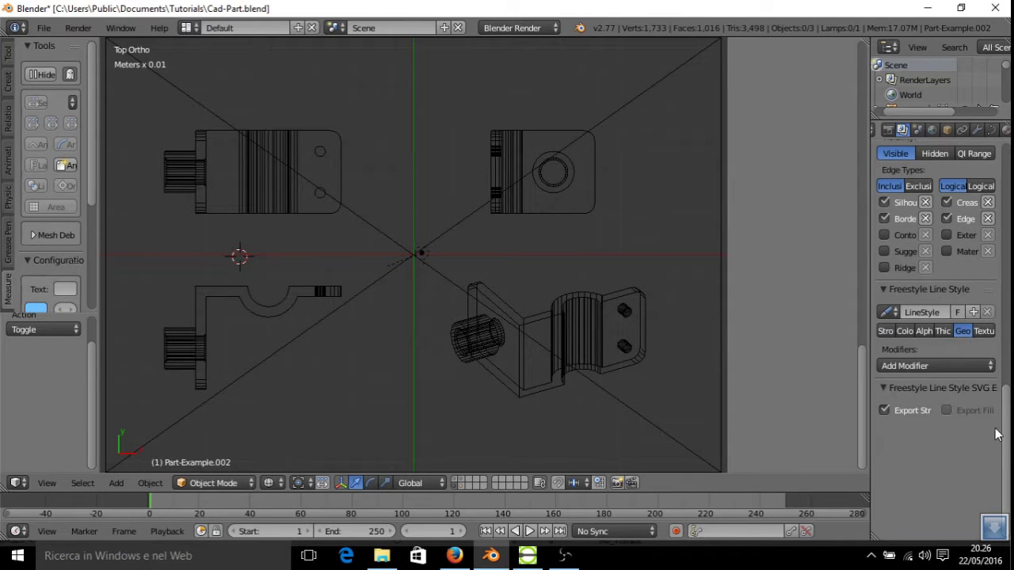
{"action": "scroll", "coordinate": [923, 301], "scroll_direction": "up", "scroll_amount": 2}
{"action": "scroll", "coordinate": [910, 222], "scroll_direction": "up", "scroll_amount": 5}
Compare the geometry modifiers of the Hidden and Visible Freestyle line sets.
{"action": "left_click", "coordinate": [903, 251]}
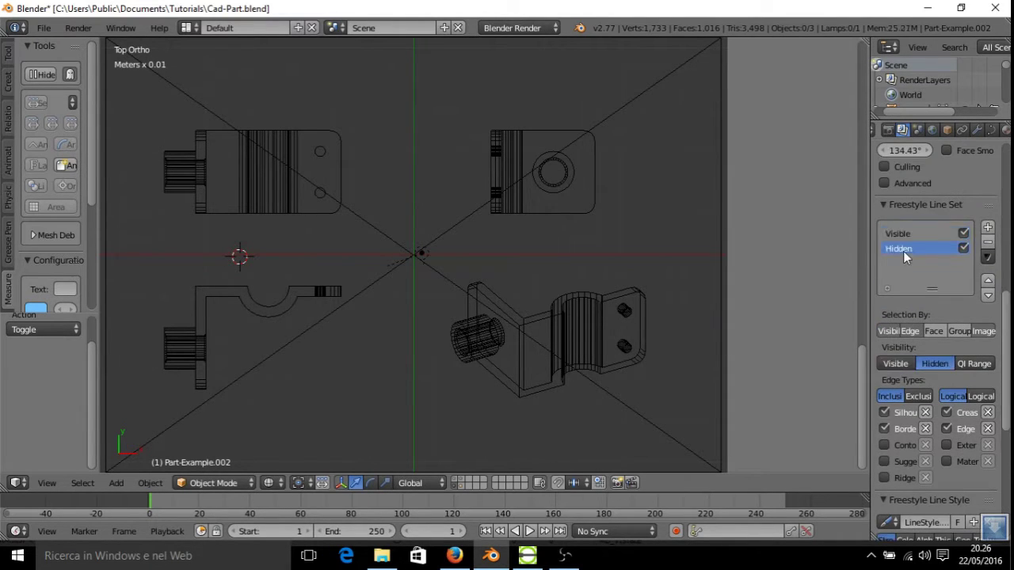
{"action": "scroll", "coordinate": [915, 267], "scroll_direction": "down", "scroll_amount": 5}
{"action": "scroll", "coordinate": [918, 267], "scroll_direction": "down", "scroll_amount": 5}
{"action": "left_click", "coordinate": [958, 195]}
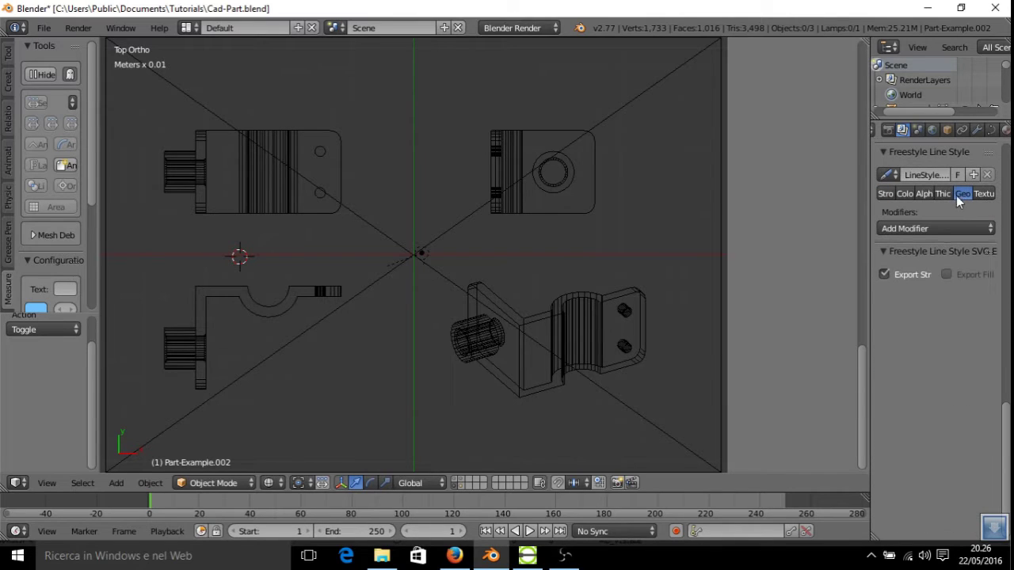
{"action": "scroll", "coordinate": [918, 309], "scroll_direction": "up", "scroll_amount": 4}
{"action": "scroll", "coordinate": [918, 309], "scroll_direction": "up", "scroll_amount": 4}
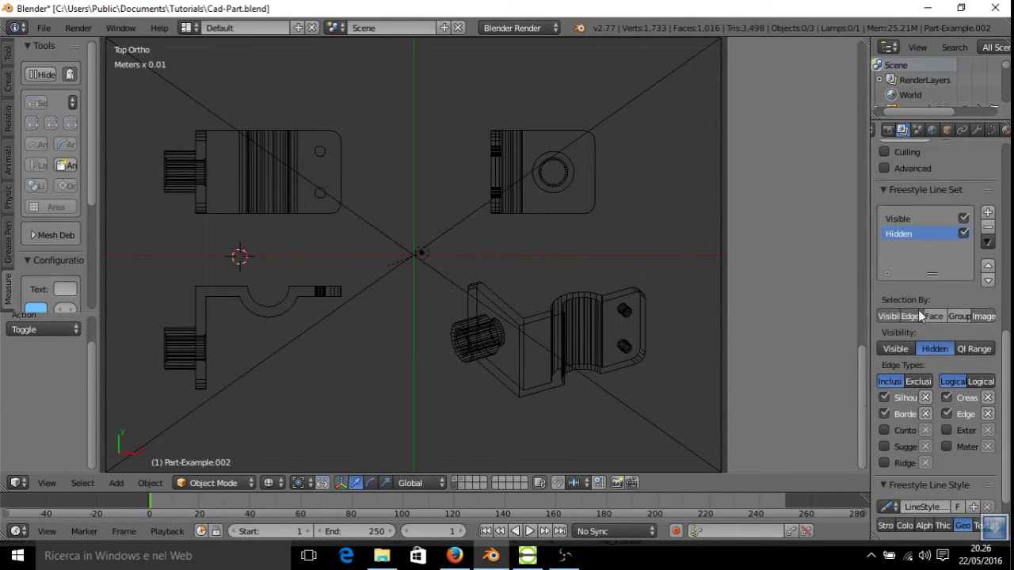
{"action": "scroll", "coordinate": [918, 301], "scroll_direction": "up", "scroll_amount": 4}
{"action": "scroll", "coordinate": [905, 315], "scroll_direction": "down", "scroll_amount": 3}
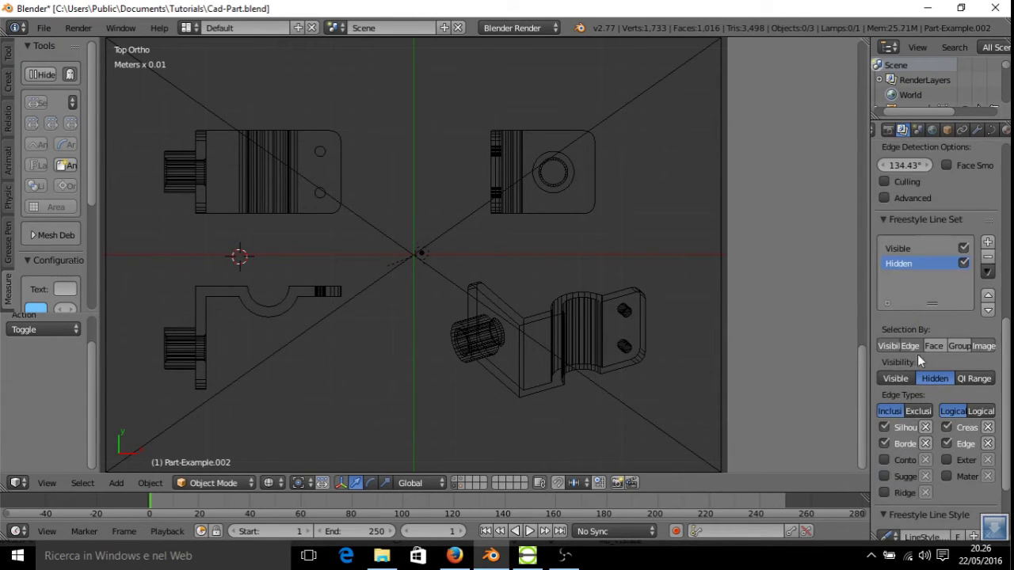
{"action": "left_click", "coordinate": [907, 250]}
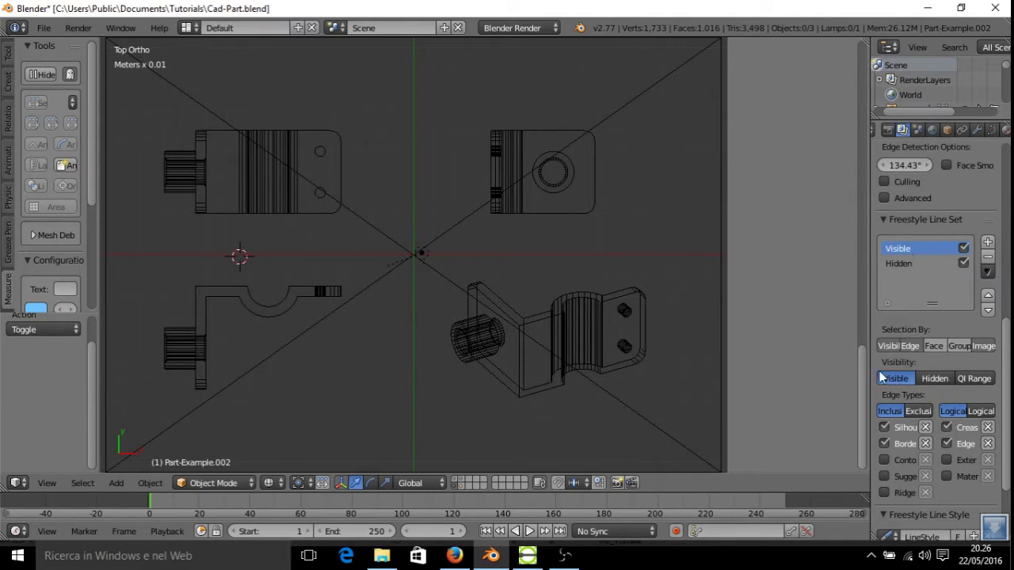
{"action": "scroll", "coordinate": [923, 325], "scroll_direction": "up", "scroll_amount": 4}
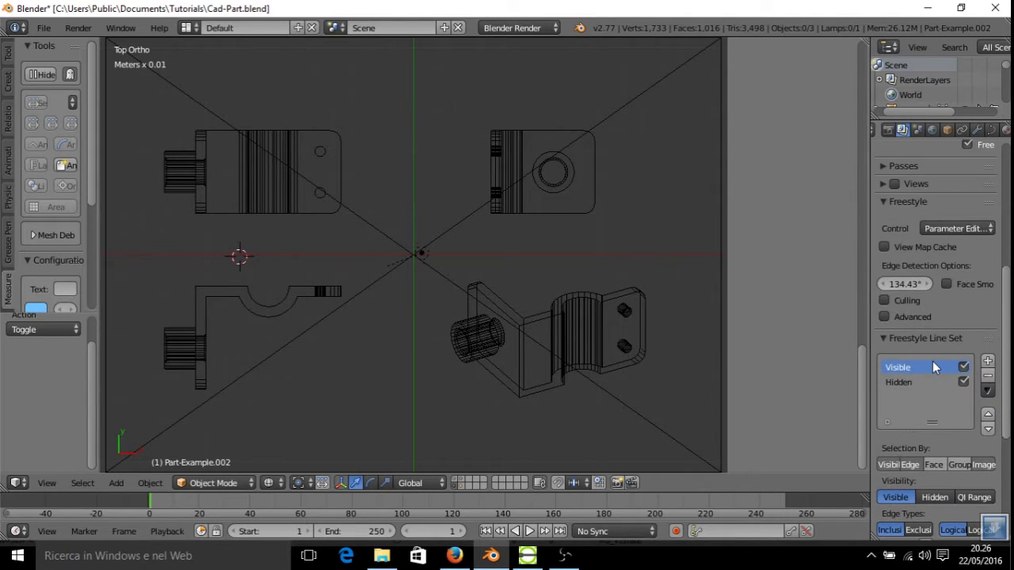
{"action": "scroll", "coordinate": [932, 364], "scroll_direction": "up", "scroll_amount": 5}
{"action": "scroll", "coordinate": [932, 360], "scroll_direction": "up", "scroll_amount": 3}
{"action": "scroll", "coordinate": [931, 357], "scroll_direction": "up", "scroll_amount": 1}
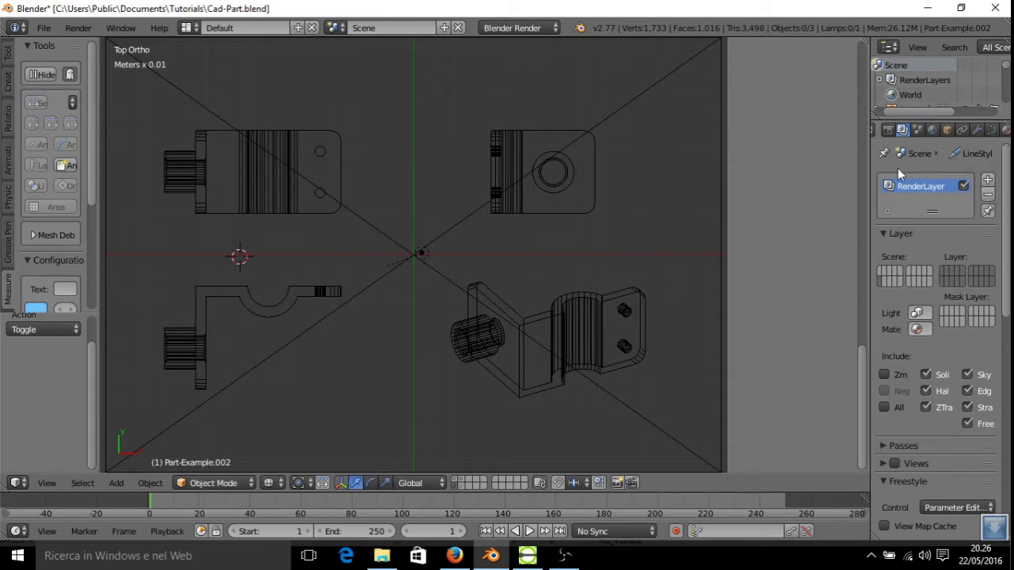
Check the camera's 297 orthographic scale and the 1754 × 1240 px render dimensions.
{"action": "left_click", "coordinate": [889, 131]}
{"action": "scroll", "coordinate": [678, 87], "scroll_direction": "down", "scroll_amount": 3}
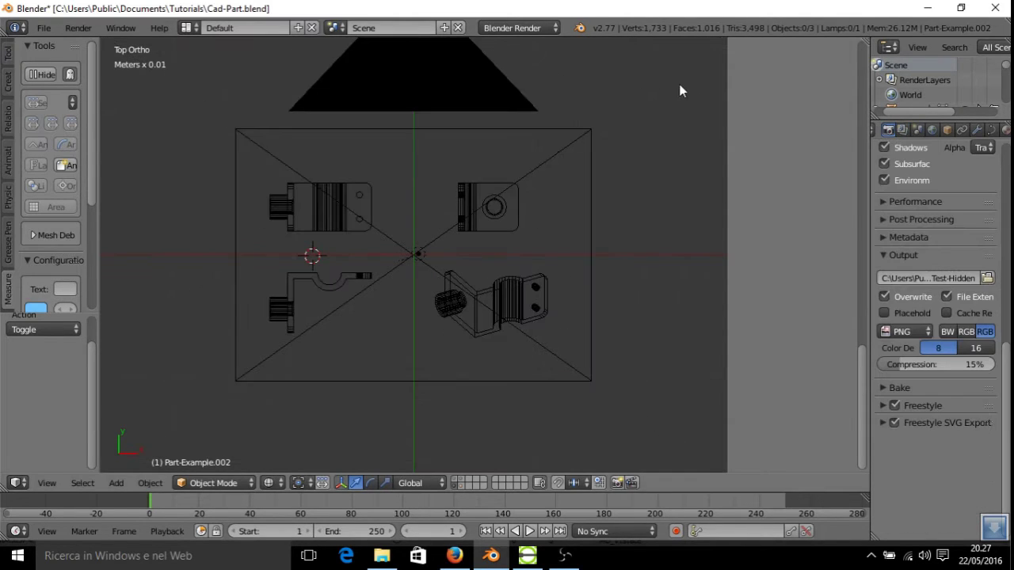
{"action": "left_click", "coordinate": [576, 138]}
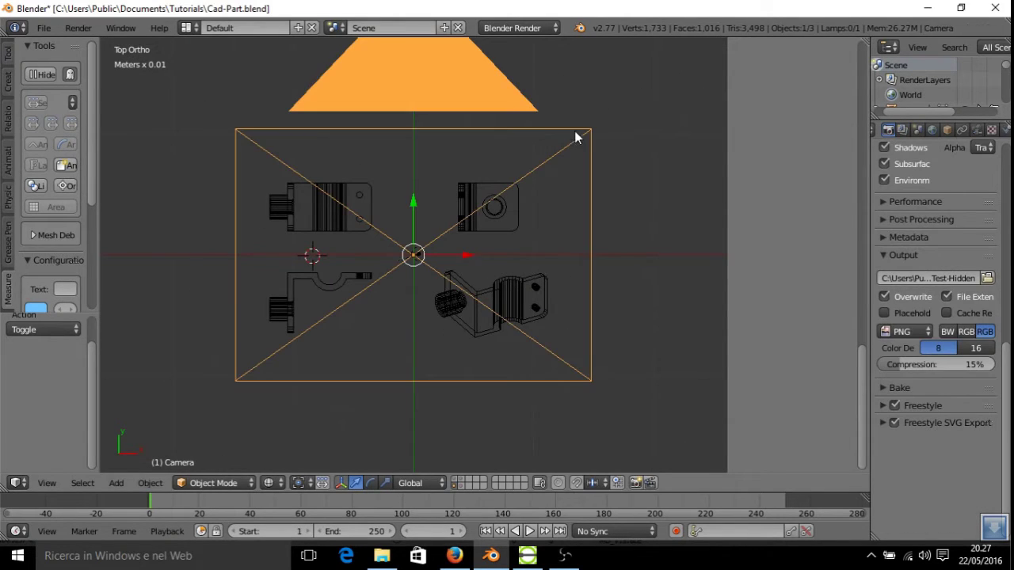
{"action": "left_click", "coordinate": [977, 129]}
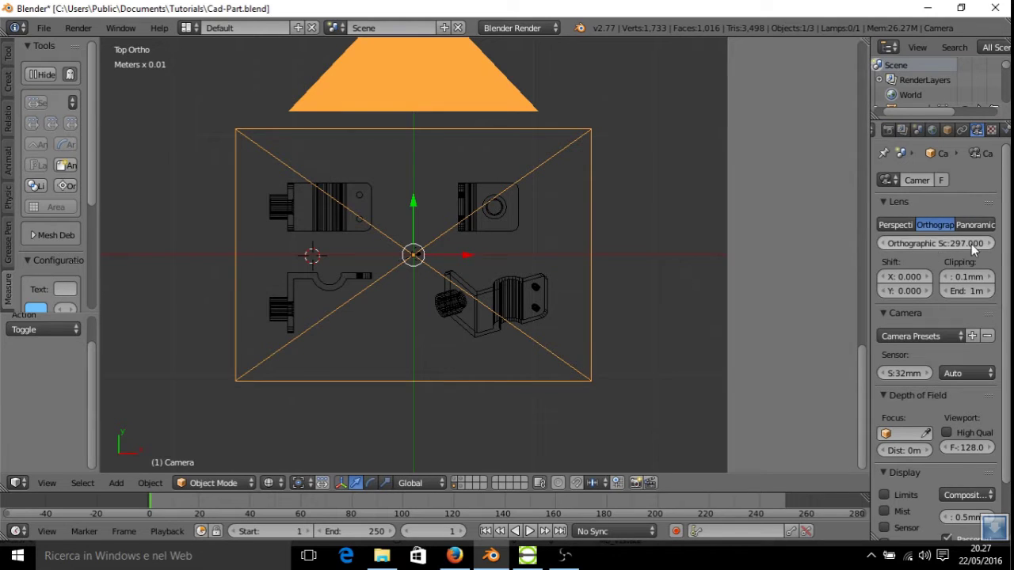
{"action": "left_click", "coordinate": [891, 130]}
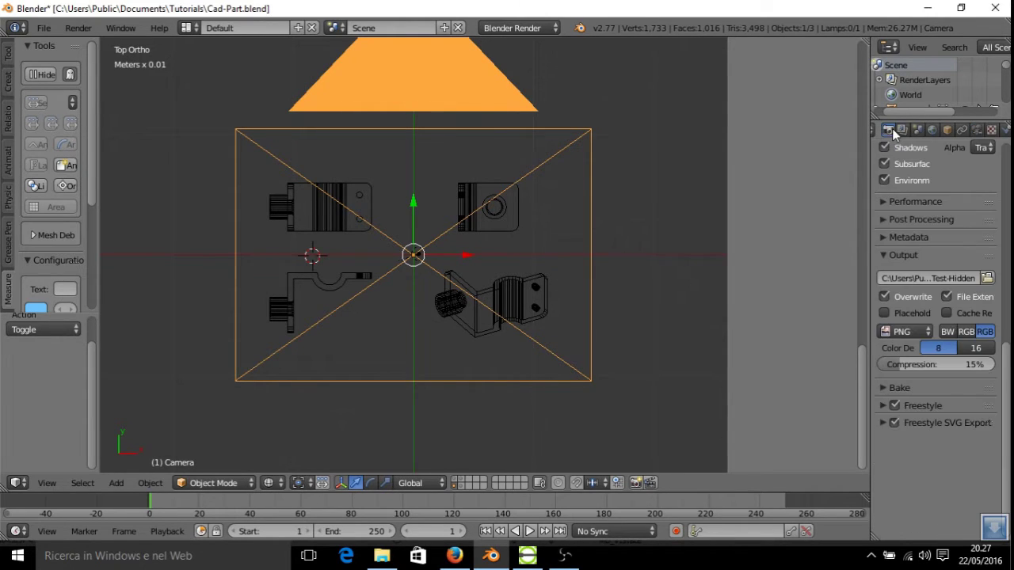
{"action": "scroll", "coordinate": [914, 170], "scroll_direction": "up", "scroll_amount": 6}
{"action": "scroll", "coordinate": [915, 186], "scroll_direction": "up", "scroll_amount": 3}
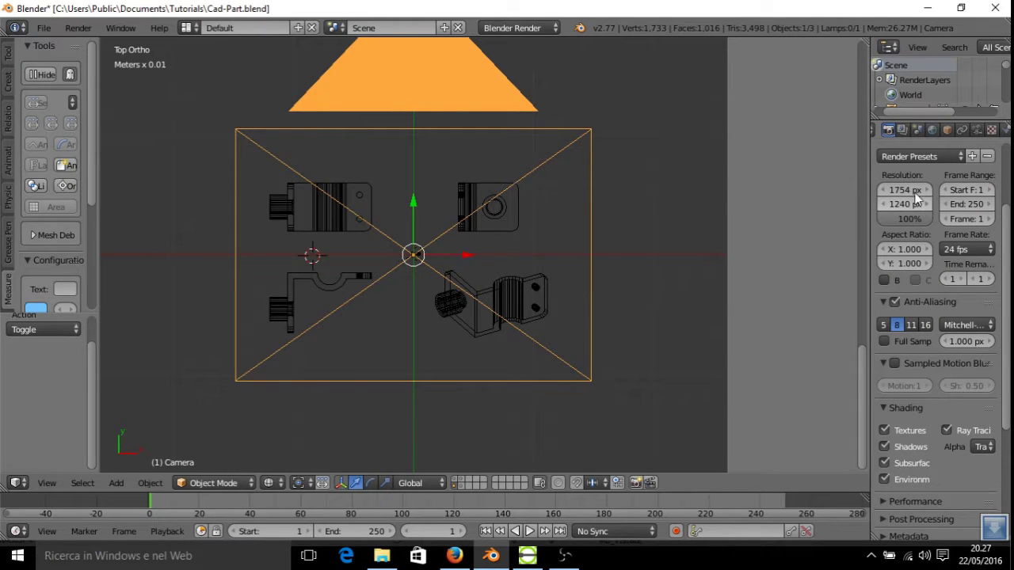
{"action": "scroll", "coordinate": [931, 228], "scroll_direction": "up", "scroll_amount": 2}
Review the render output path ending in 'Hidden'.
{"action": "left_click", "coordinate": [901, 129]}
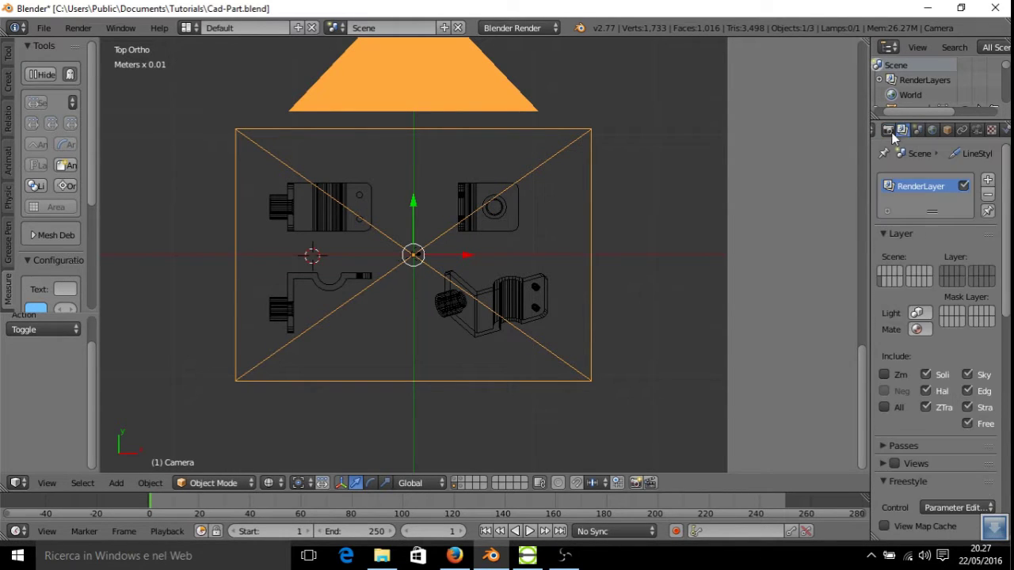
{"action": "left_click", "coordinate": [890, 133]}
{"action": "scroll", "coordinate": [911, 198], "scroll_direction": "down", "scroll_amount": 3}
{"action": "scroll", "coordinate": [927, 261], "scroll_direction": "down", "scroll_amount": 2}
{"action": "scroll", "coordinate": [942, 332], "scroll_direction": "down", "scroll_amount": 2}
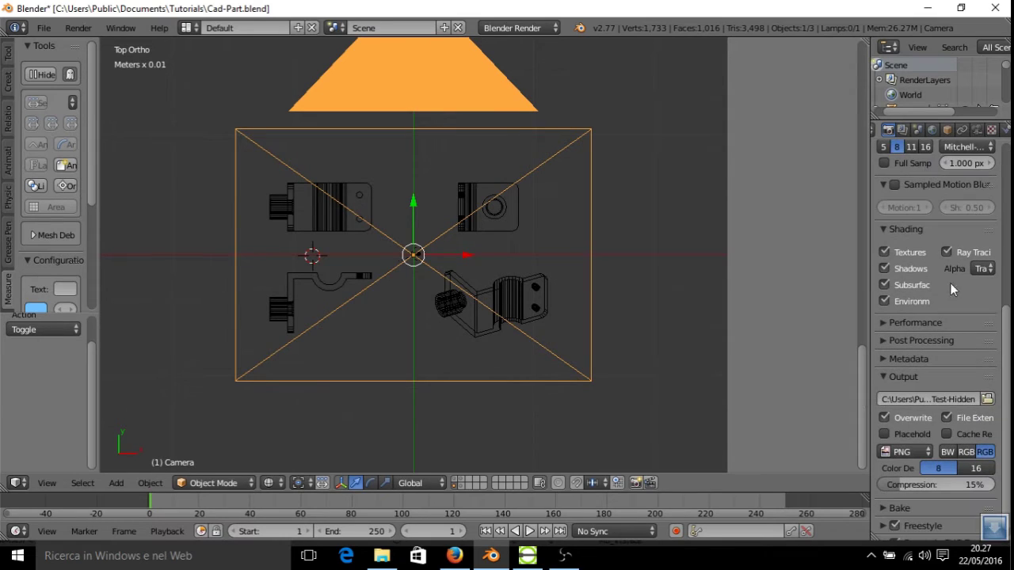
{"action": "left_click", "coordinate": [957, 401]}
{"action": "left_click_drag", "start_coordinate": [951, 399], "coordinate": [1000, 399]}
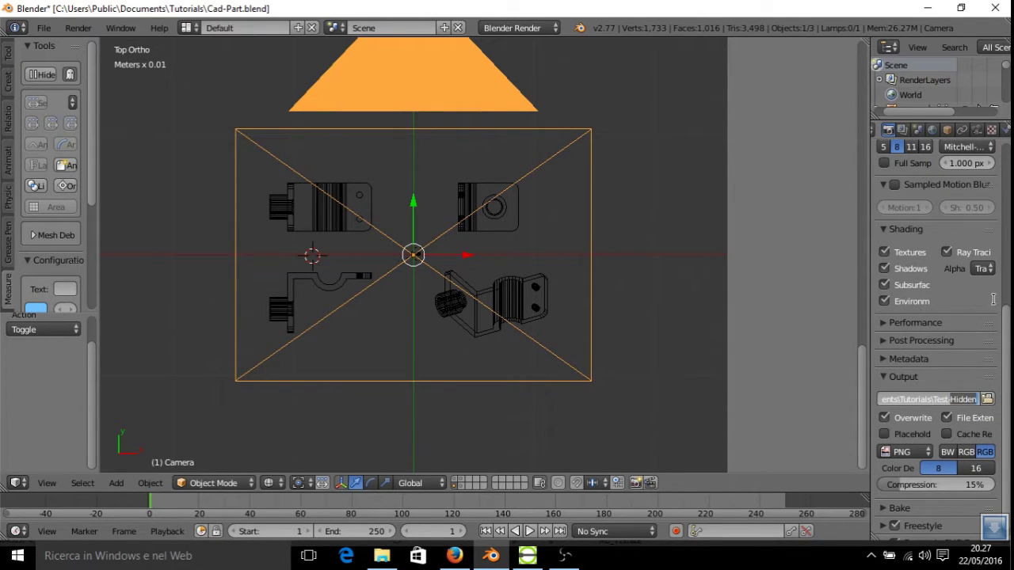
{"action": "key", "text": "Return"}
Disable the Visible Freestyle line set and view the scene through the camera.
{"action": "scroll", "coordinate": [950, 301], "scroll_direction": "up", "scroll_amount": 3}
{"action": "scroll", "coordinate": [950, 301], "scroll_direction": "up", "scroll_amount": 3}
{"action": "scroll", "coordinate": [950, 301], "scroll_direction": "up", "scroll_amount": 2}
{"action": "left_click", "coordinate": [903, 130]}
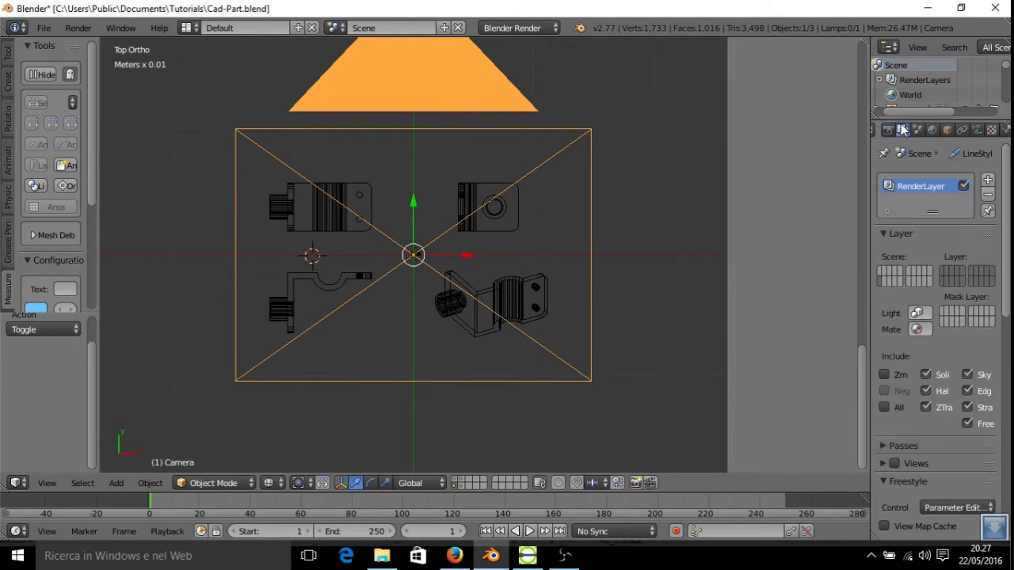
{"action": "scroll", "coordinate": [937, 235], "scroll_direction": "down", "scroll_amount": 5}
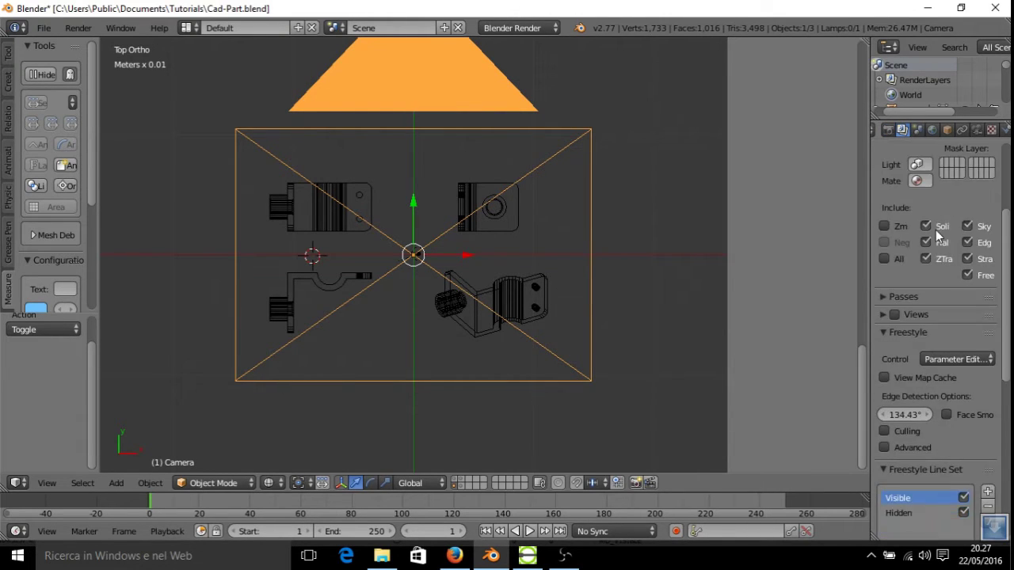
{"action": "scroll", "coordinate": [937, 234], "scroll_direction": "down", "scroll_amount": 4}
{"action": "scroll", "coordinate": [937, 237], "scroll_direction": "down", "scroll_amount": 4}
{"action": "left_click", "coordinate": [963, 262]}
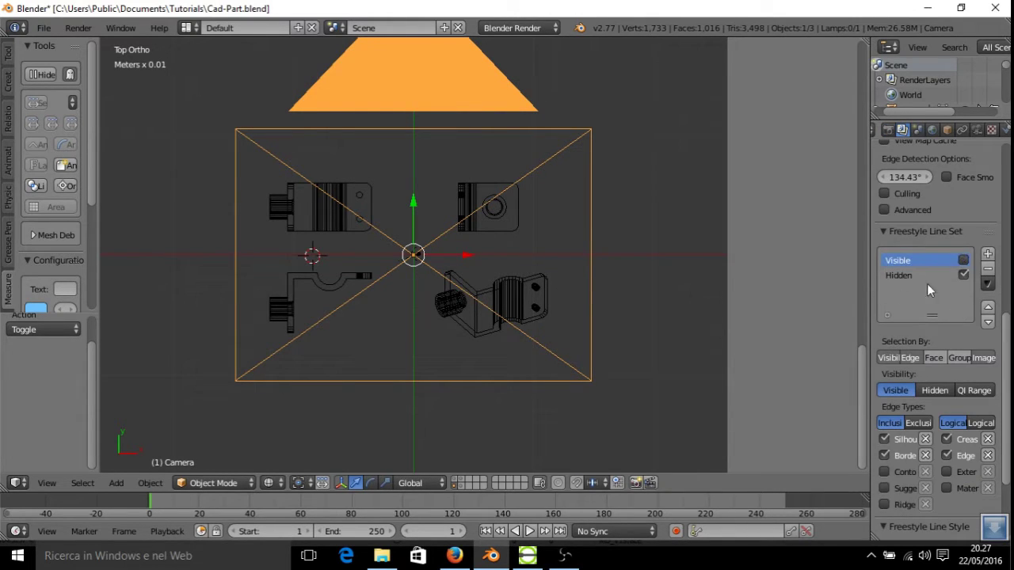
{"action": "key", "text": "KP_0"}
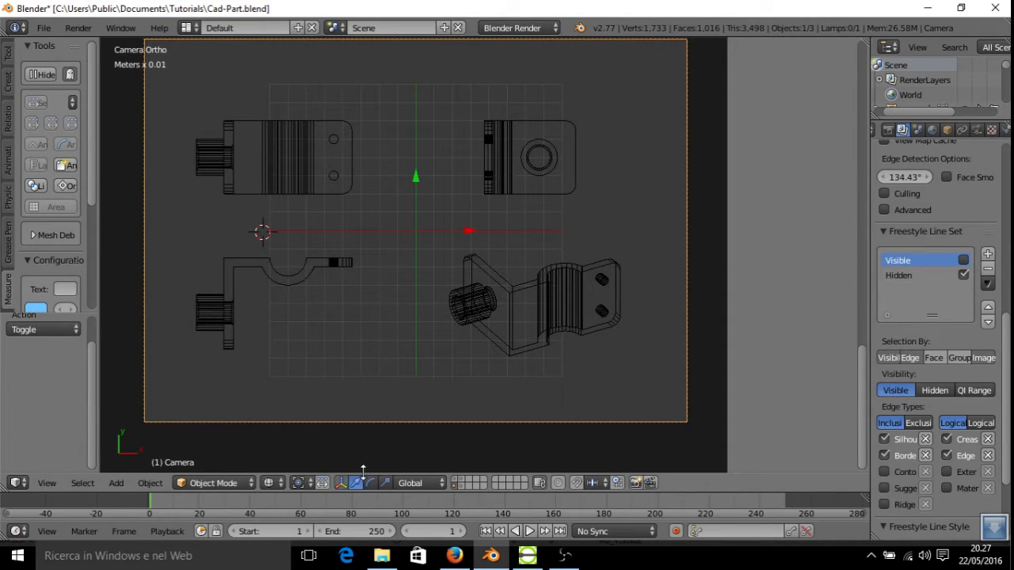
Render a test still of the four part views with hidden-edge lines, then close the result.
{"action": "left_click", "coordinate": [887, 130]}
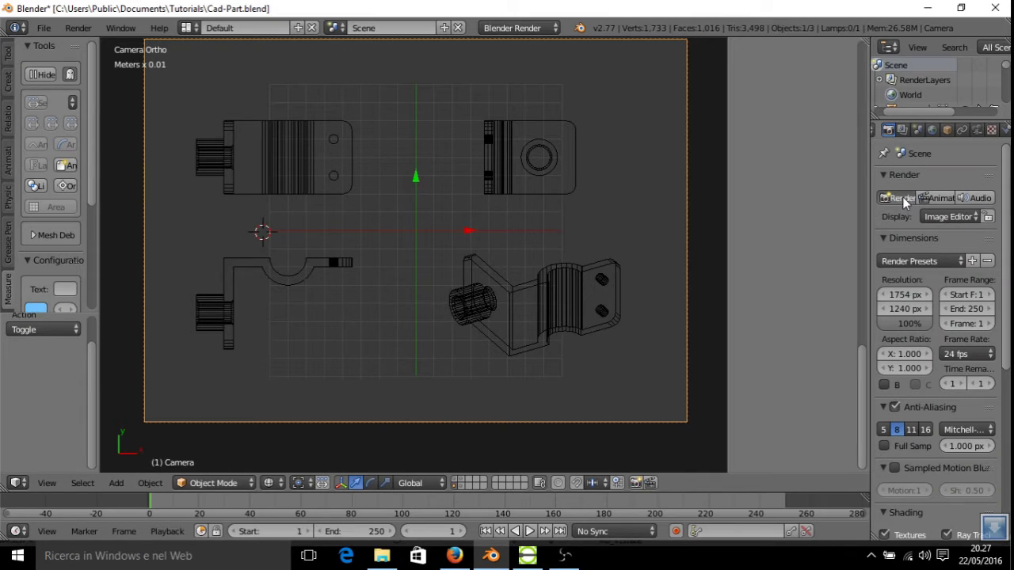
{"action": "left_click", "coordinate": [902, 197]}
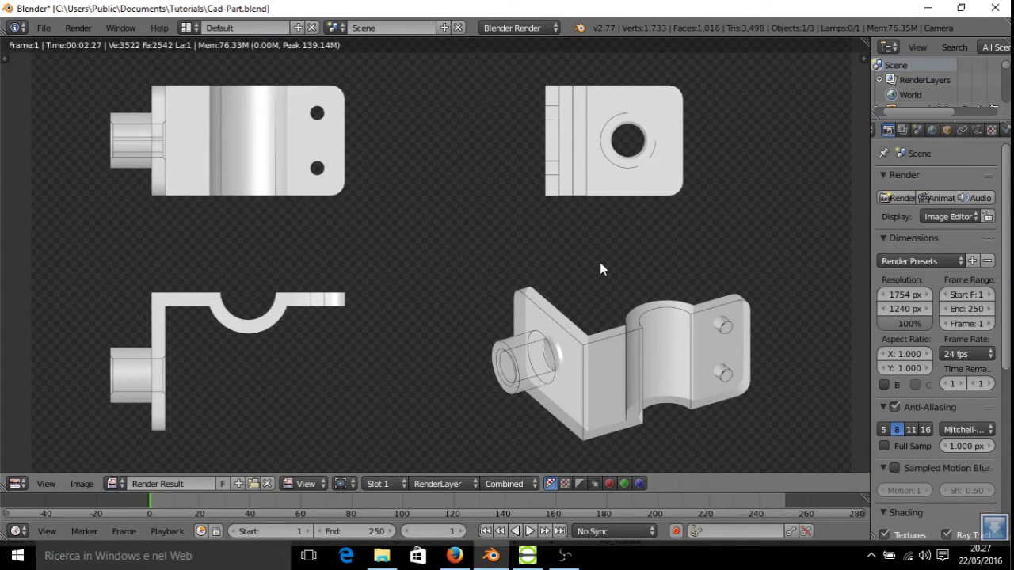
{"action": "key", "text": "Escape"}
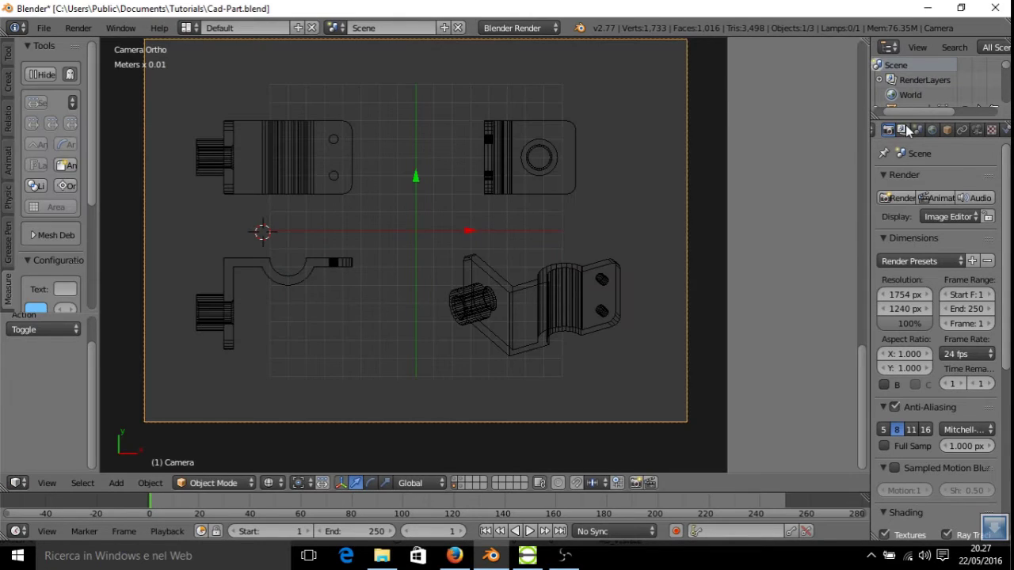
Rename the render output path from Test-Hidden to Test-Visible.
{"action": "scroll", "coordinate": [964, 375], "scroll_direction": "down", "scroll_amount": 4}
{"action": "scroll", "coordinate": [964, 377], "scroll_direction": "down", "scroll_amount": 3}
{"action": "scroll", "coordinate": [958, 393], "scroll_direction": "down", "scroll_amount": 1}
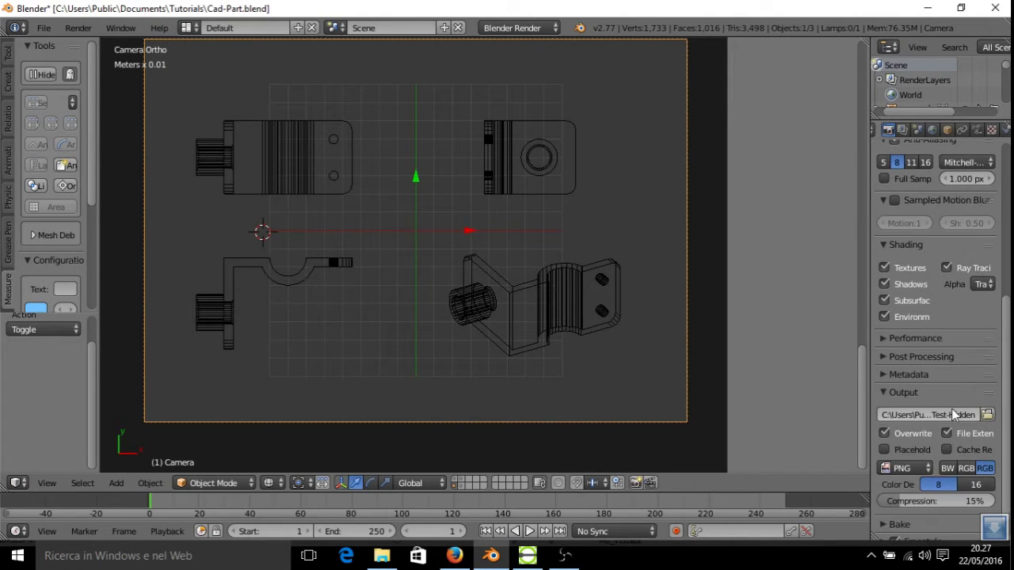
{"action": "left_click", "coordinate": [951, 415]}
{"action": "left_click", "coordinate": [951, 414]}
{"action": "key", "text": "shift+Home"}
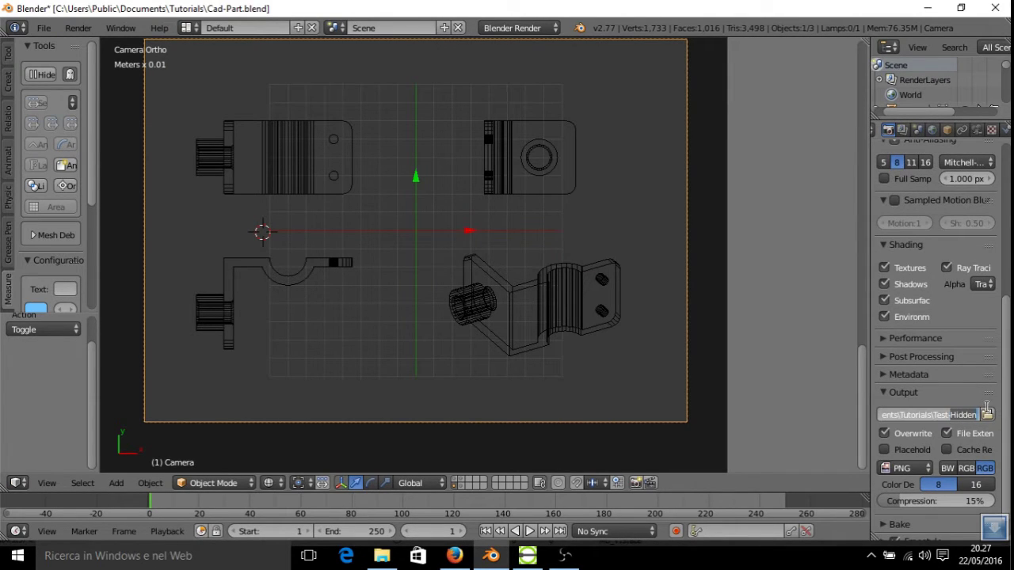
{"action": "type", "text": "Visibl"}
{"action": "key", "text": "Return"}
Check the render layer Freestyle settings, then return to the main render settings.
{"action": "scroll", "coordinate": [920, 344], "scroll_direction": "up", "scroll_amount": 3}
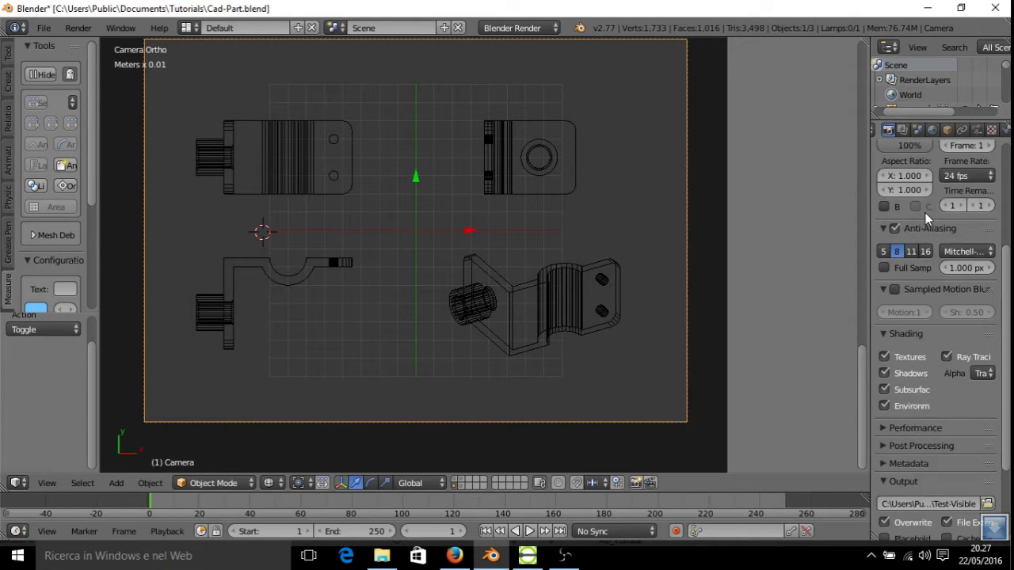
{"action": "scroll", "coordinate": [938, 181], "scroll_direction": "up", "scroll_amount": 6}
{"action": "left_click", "coordinate": [902, 130]}
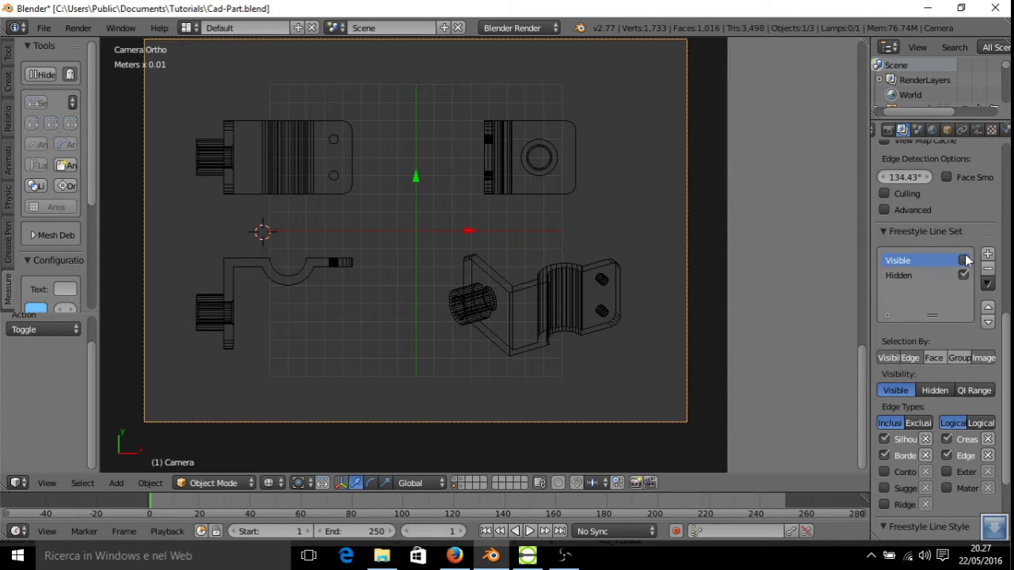
{"action": "scroll", "coordinate": [942, 246], "scroll_direction": "up", "scroll_amount": 4}
{"action": "scroll", "coordinate": [930, 214], "scroll_direction": "up", "scroll_amount": 6}
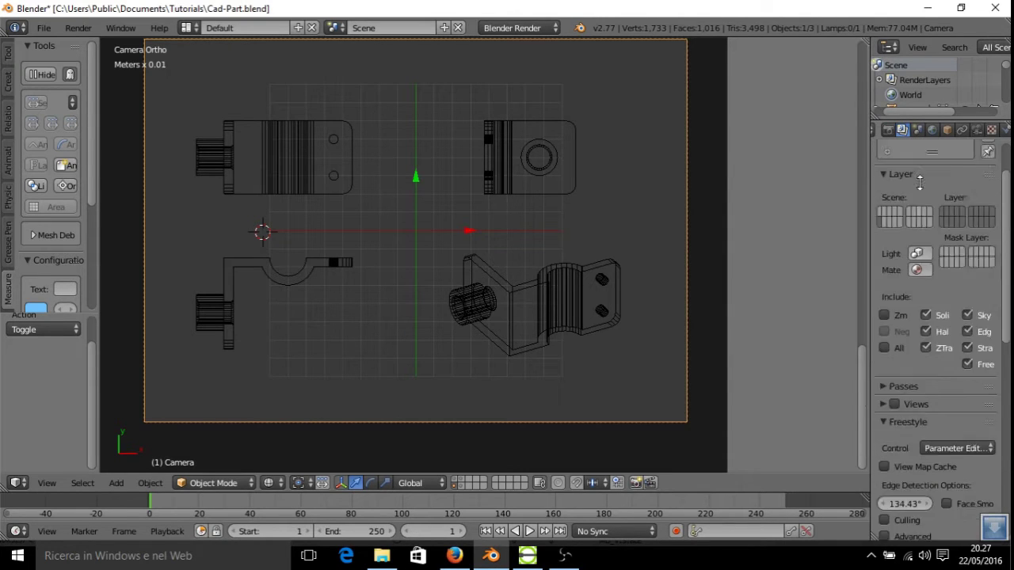
{"action": "scroll", "coordinate": [917, 180], "scroll_direction": "up", "scroll_amount": 2}
{"action": "left_click", "coordinate": [888, 130]}
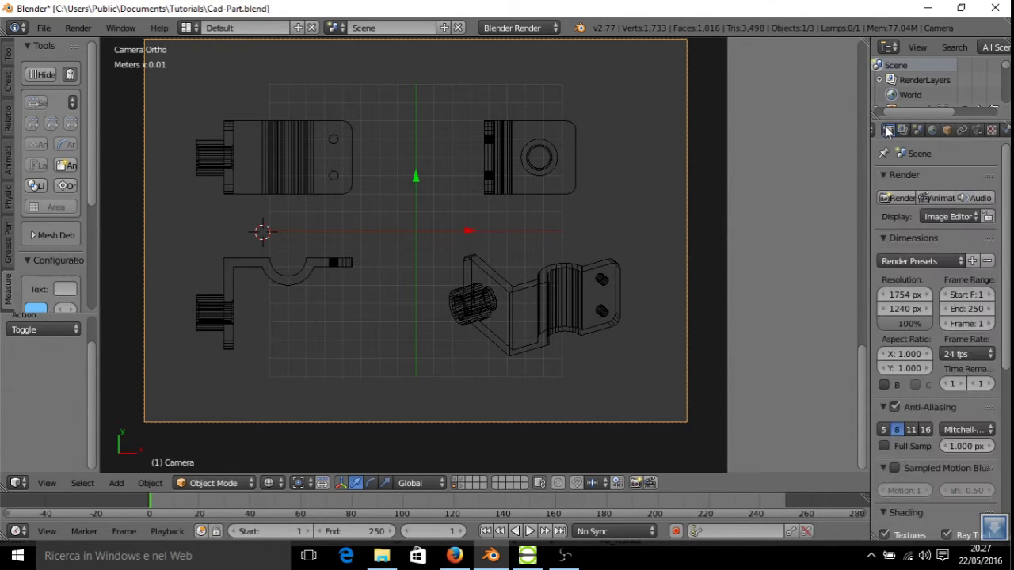
Render the four part views again with visible-edge outlines and close the result.
{"action": "left_click", "coordinate": [900, 198]}
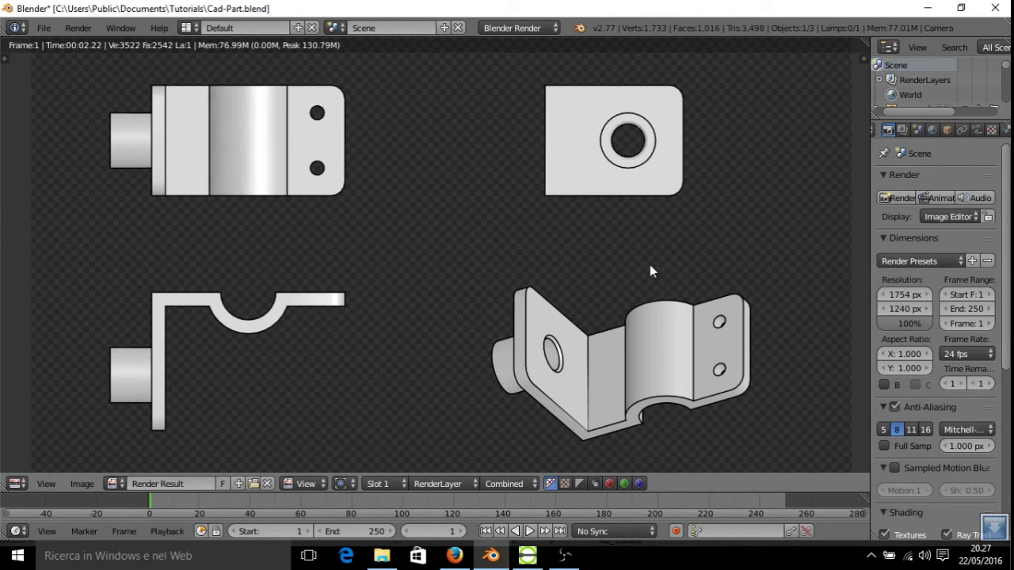
{"action": "scroll", "coordinate": [649, 269], "scroll_direction": "down", "scroll_amount": 2}
{"action": "scroll", "coordinate": [408, 277], "scroll_direction": "up", "scroll_amount": 2}
{"action": "key", "text": "Escape"}
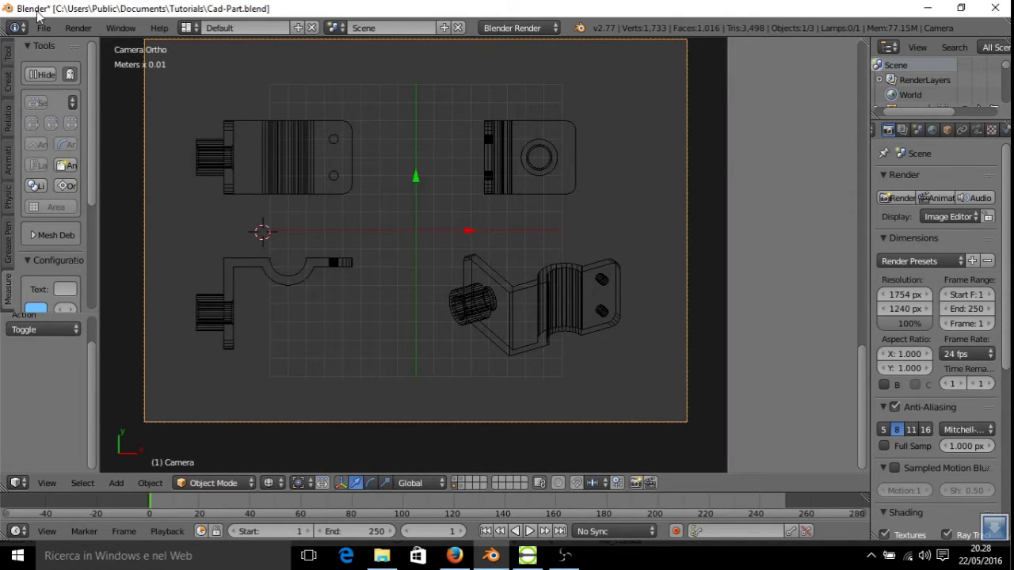
Reload the start-up file for a new scene and delete the default cube.
{"action": "left_click", "coordinate": [44, 29]}
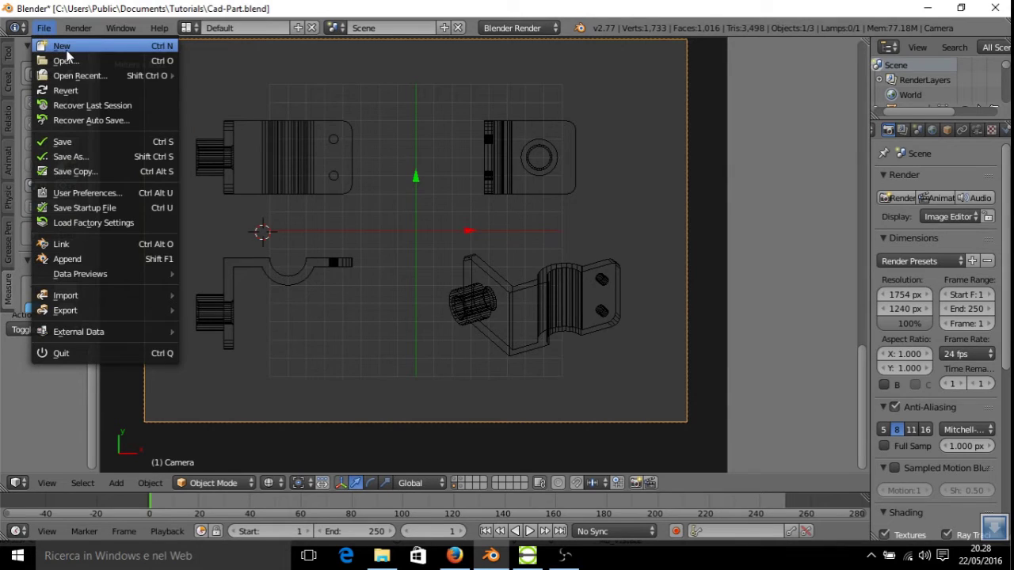
{"action": "left_click", "coordinate": [63, 47]}
{"action": "left_click", "coordinate": [93, 57]}
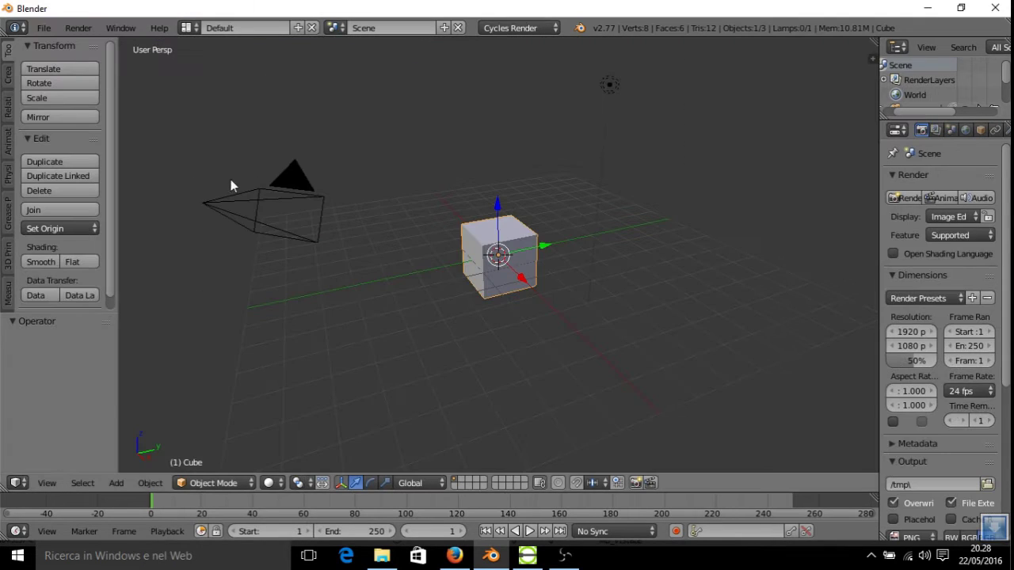
{"action": "key", "text": "x"}
{"action": "left_click", "coordinate": [488, 253]}
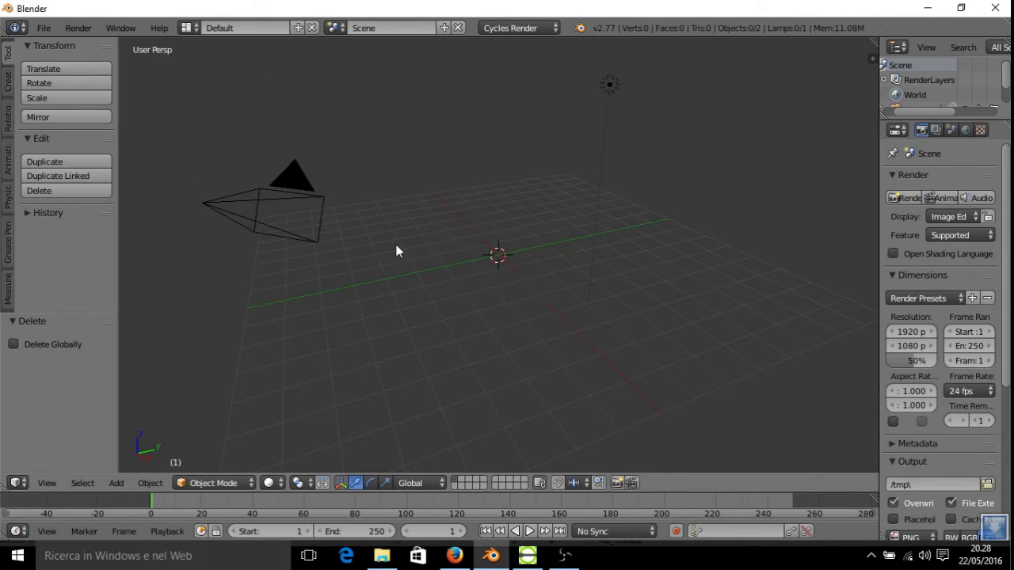
Start an SVG import and pick Test-Hidden0001.svg from the Tutorials folder.
{"action": "left_click", "coordinate": [44, 28]}
{"action": "mouse_move", "coordinate": [65, 295]}
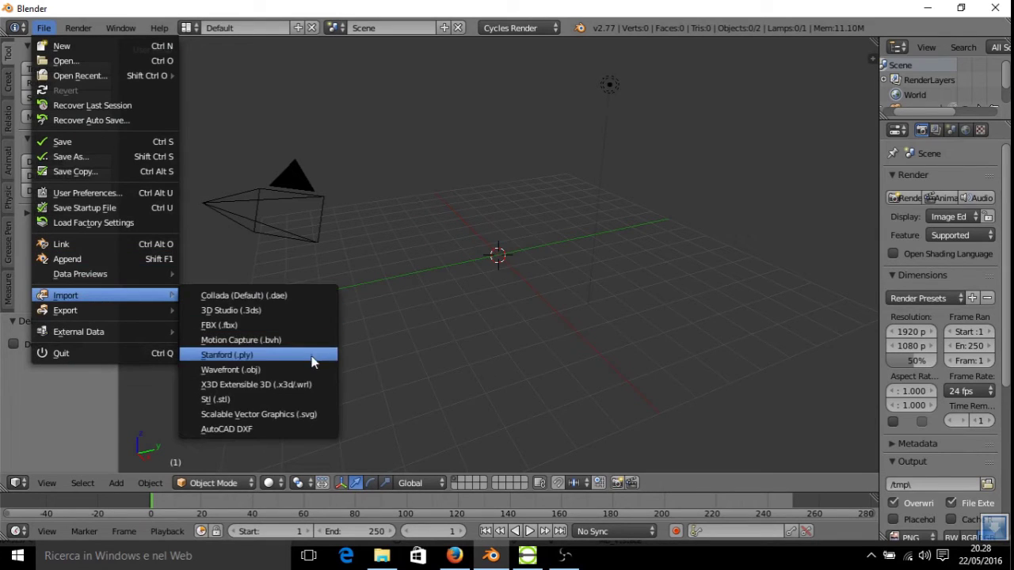
{"action": "left_click", "coordinate": [297, 428]}
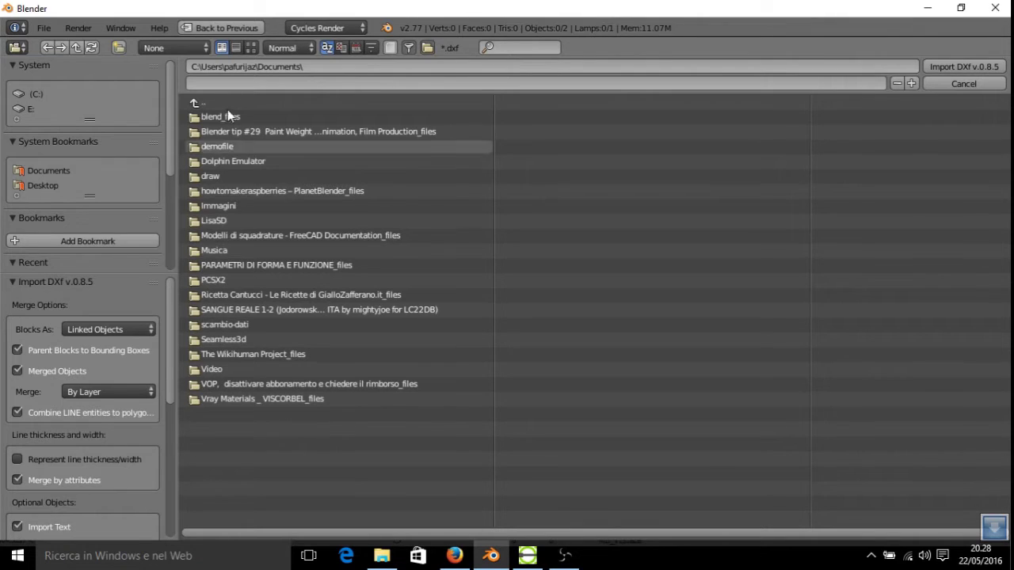
{"action": "key", "text": "Escape"}
{"action": "left_click", "coordinate": [43, 28]}
{"action": "mouse_move", "coordinate": [66, 296]}
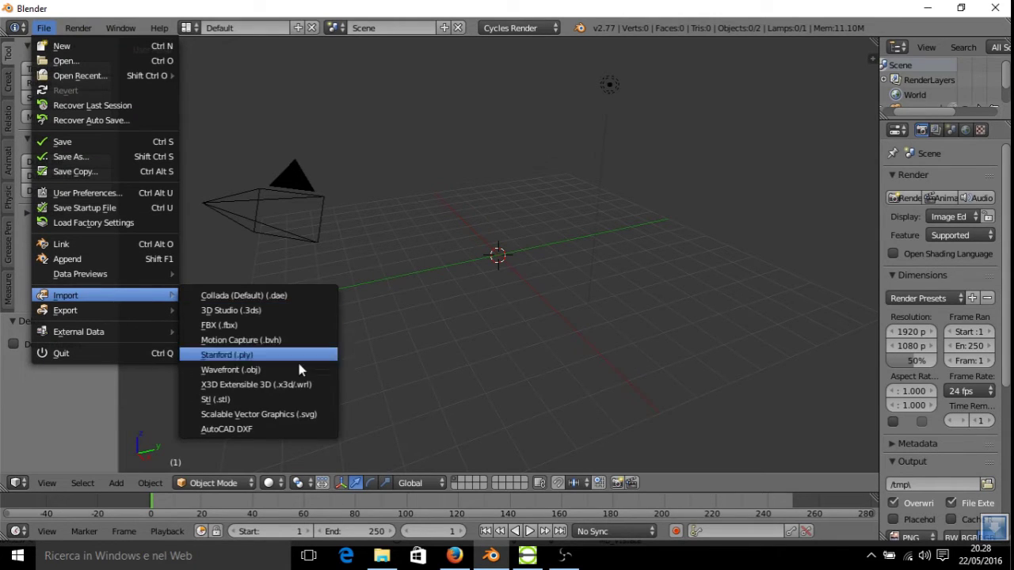
{"action": "left_click", "coordinate": [253, 414]}
{"action": "scroll", "coordinate": [47, 151], "scroll_direction": "down", "scroll_amount": 3}
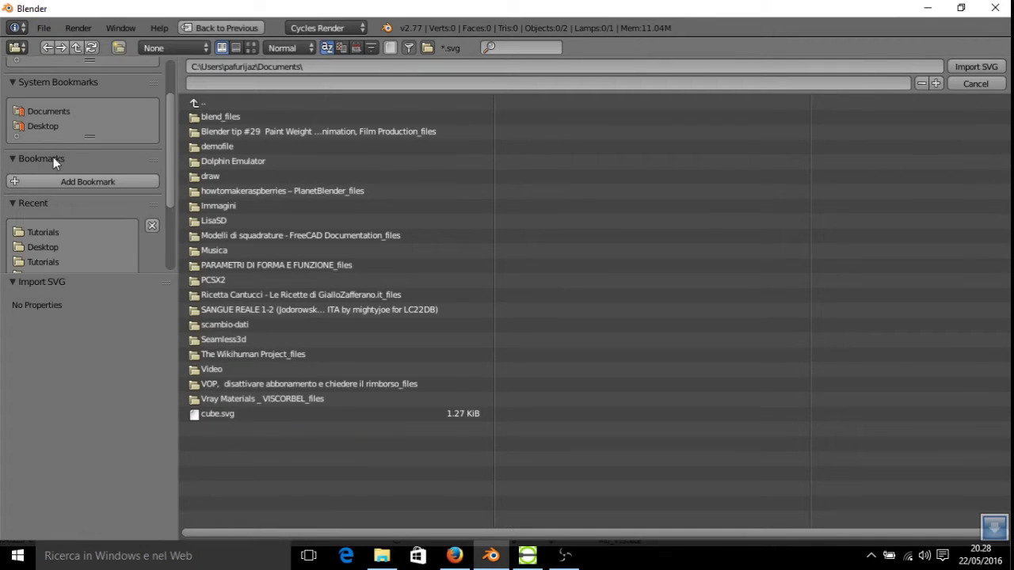
{"action": "left_click", "coordinate": [45, 232]}
{"action": "left_click", "coordinate": [238, 133]}
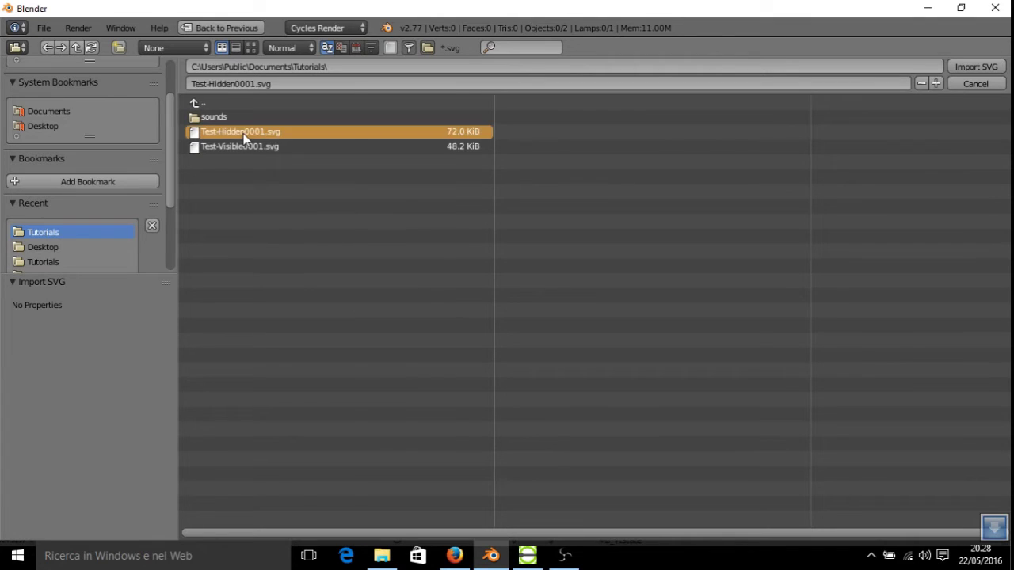
Import Test-Hidden0001.svg and frame the curves in orthographic top view.
{"action": "left_click", "coordinate": [967, 65]}
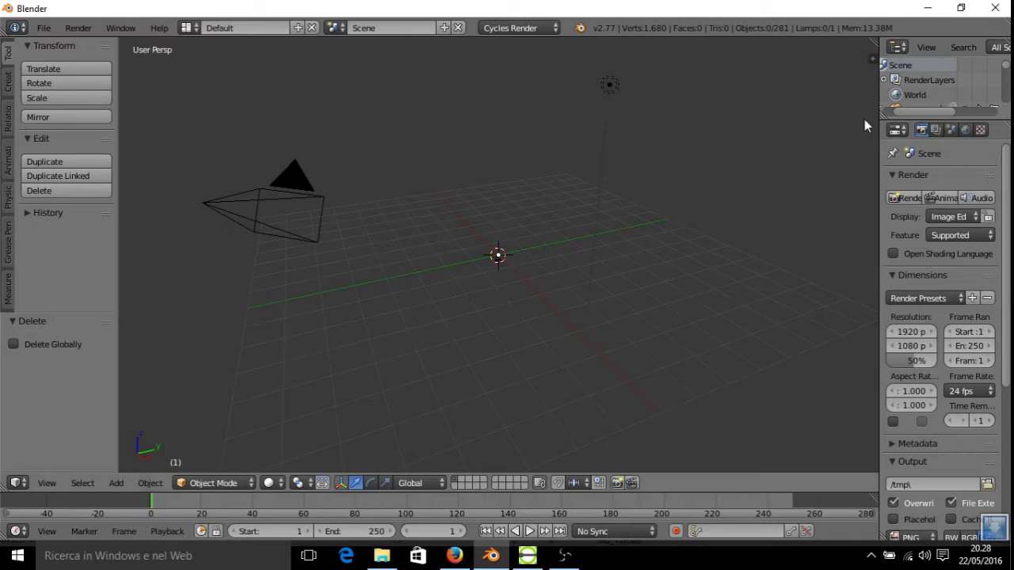
{"action": "right_click", "coordinate": [494, 267]}
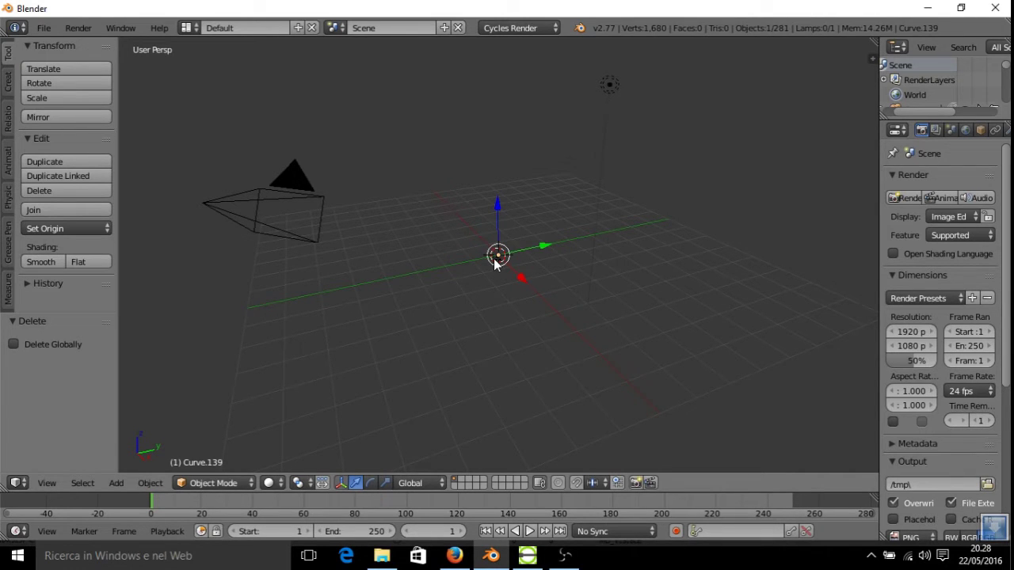
{"action": "key", "text": "KP_Decimal"}
{"action": "mouse_move", "coordinate": [331, 162]}
{"action": "middle_mouse_down"}
{"action": "mouse_move", "coordinate": [410, 231]}
{"action": "mouse_move", "coordinate": [430, 232]}
{"action": "middle_mouse_up"}
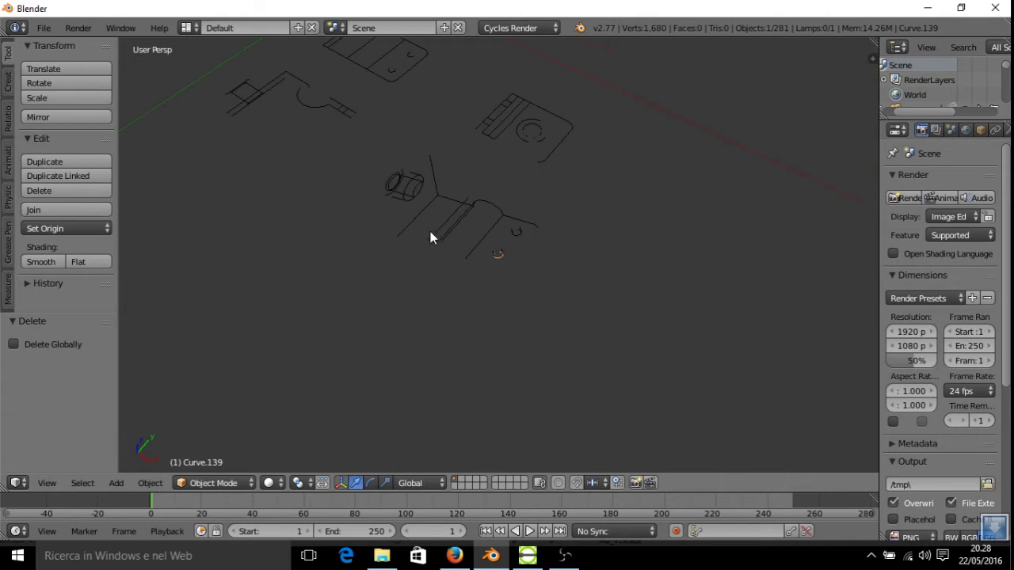
{"action": "key", "text": "KP_7"}
{"action": "scroll", "coordinate": [475, 218], "scroll_direction": "down", "scroll_amount": 5}
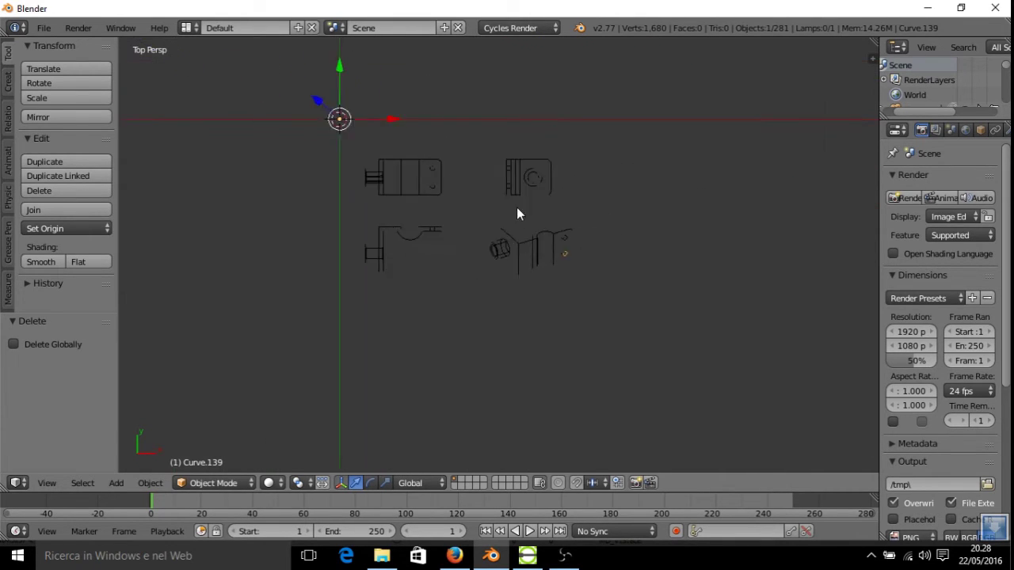
{"action": "scroll", "coordinate": [519, 202], "scroll_direction": "up", "scroll_amount": 1}
{"action": "key", "text": "KP_5"}
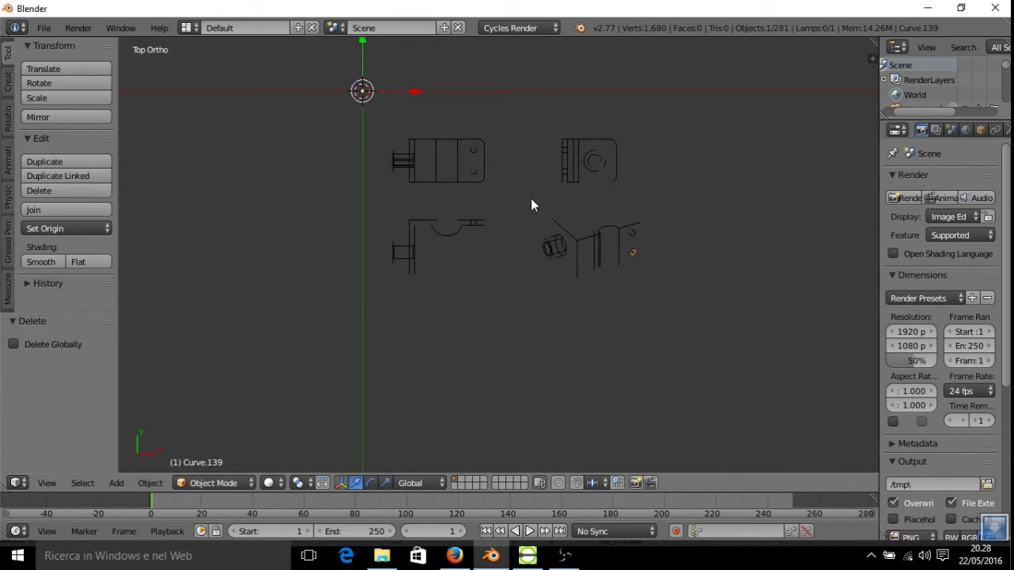
Convert all four views' curves to a mesh and remove its 816 duplicate vertices.
{"action": "key", "text": "a"}
{"action": "key", "text": "a"}
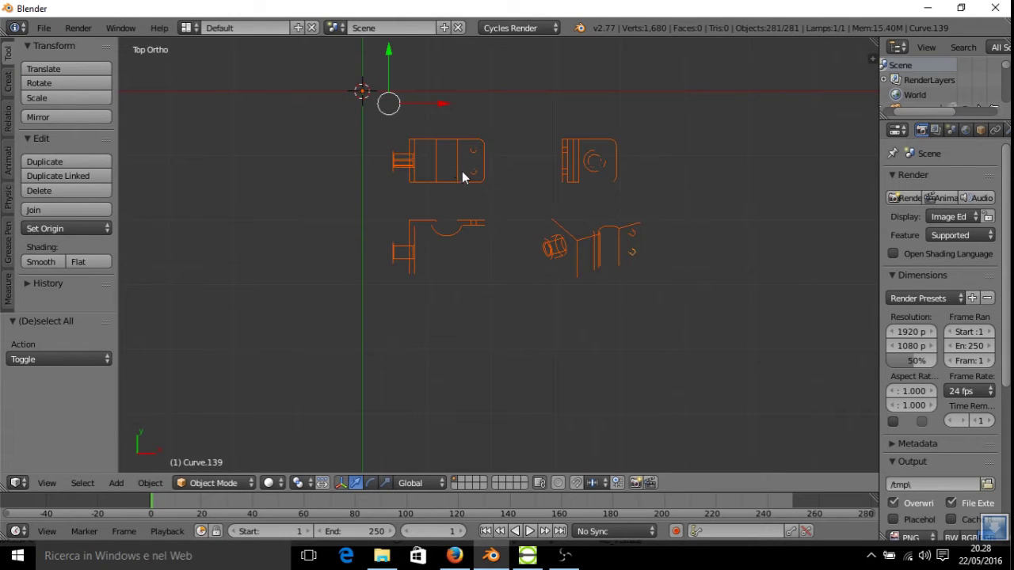
{"action": "key", "text": "a"}
{"action": "key", "text": "b"}
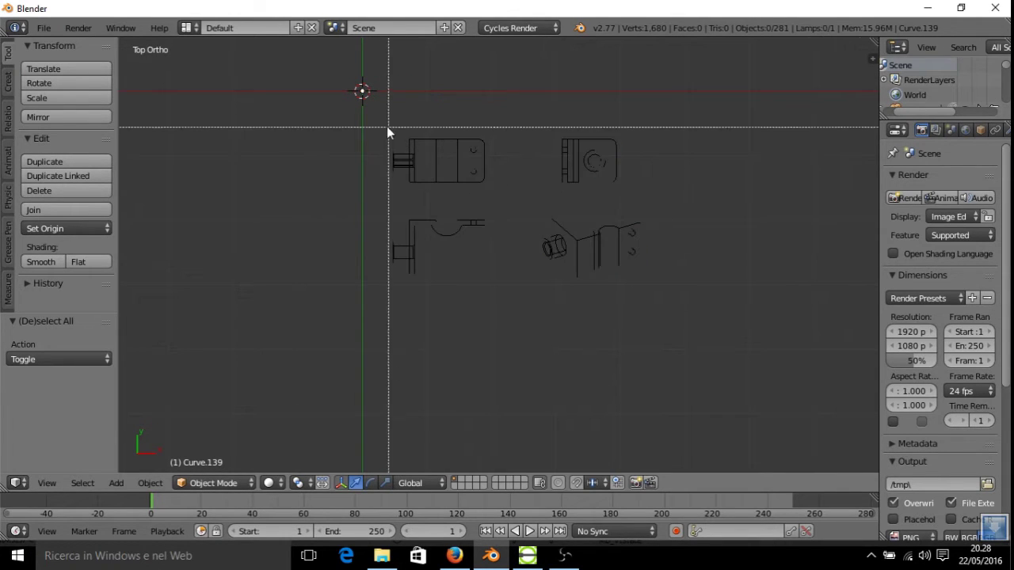
{"action": "left_click_drag", "start_coordinate": [368, 115], "coordinate": [748, 334]}
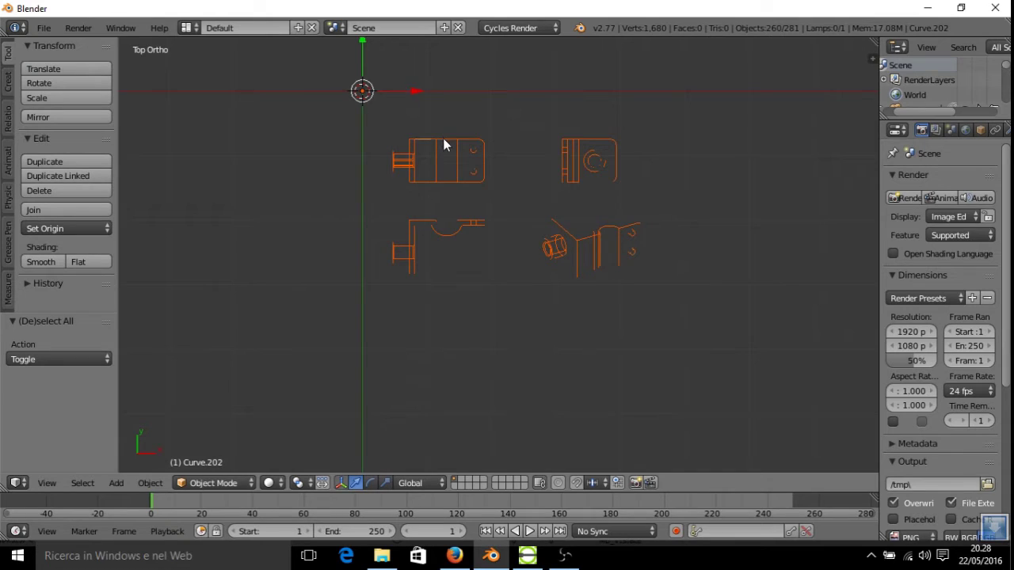
{"action": "key", "text": "alt+c"}
{"action": "left_click", "coordinate": [437, 162]}
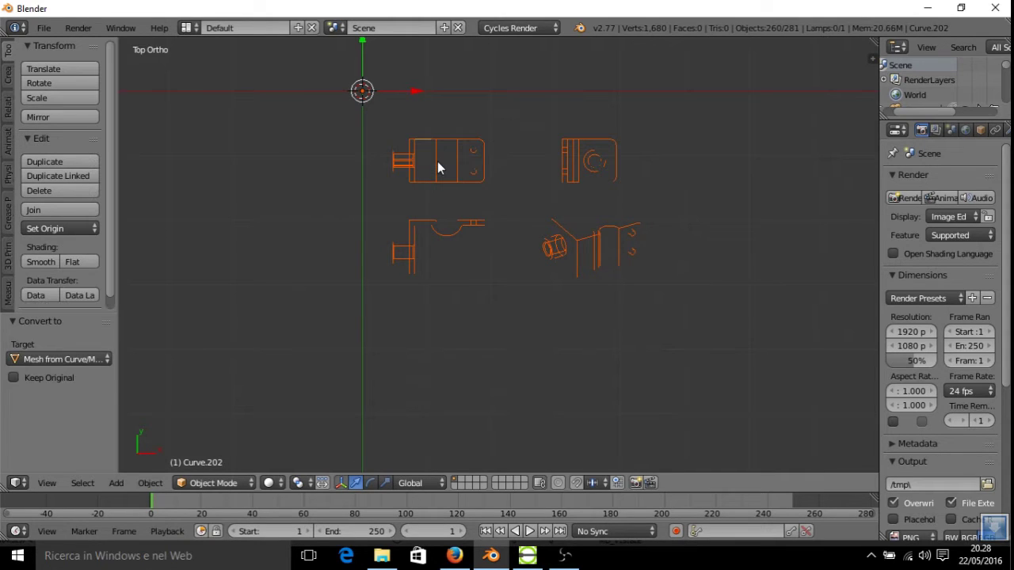
{"action": "key", "text": "Tab"}
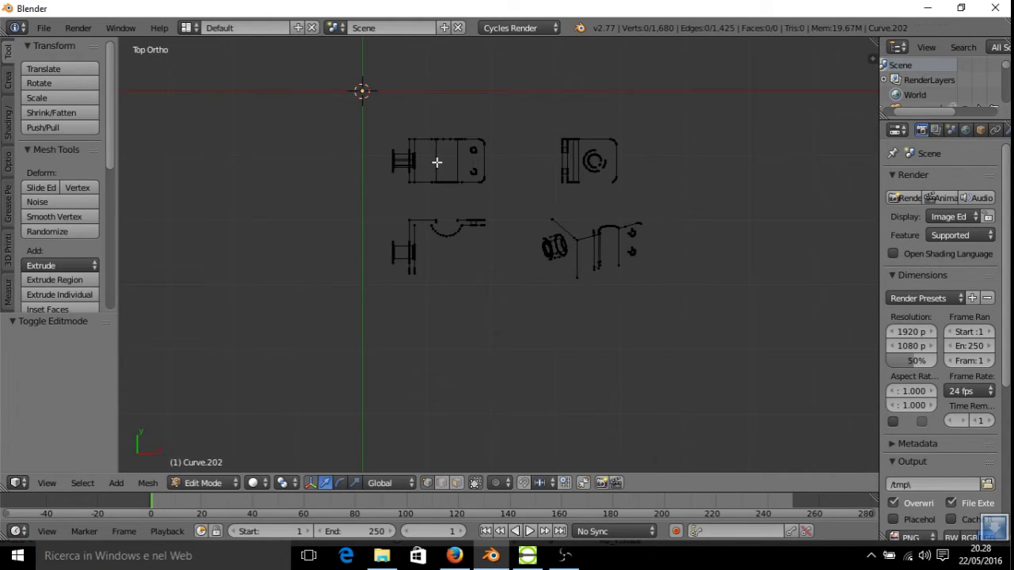
{"action": "key", "text": "a"}
{"action": "key", "text": "w"}
{"action": "left_click", "coordinate": [436, 162]}
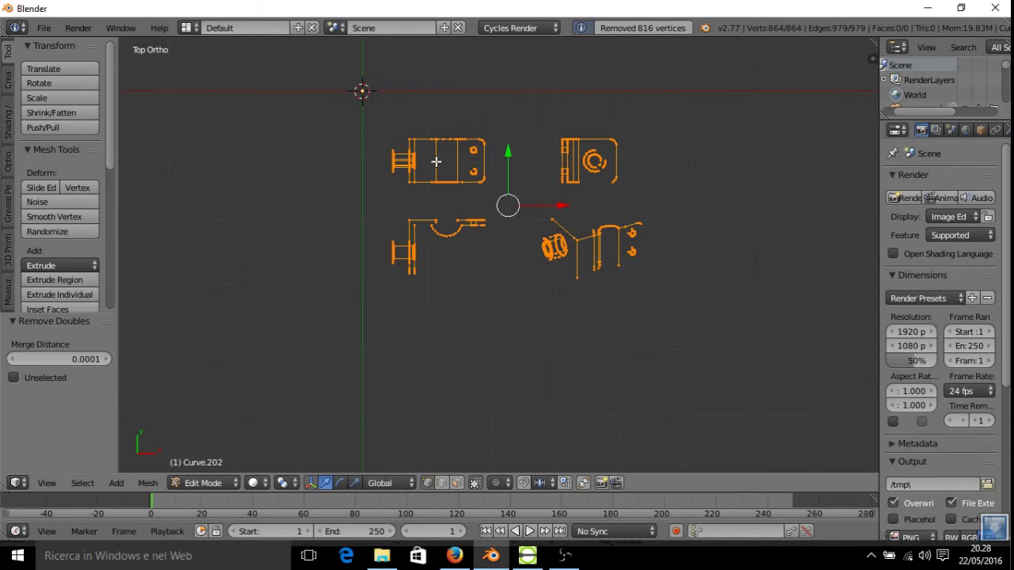
{"action": "key", "text": "Tab"}
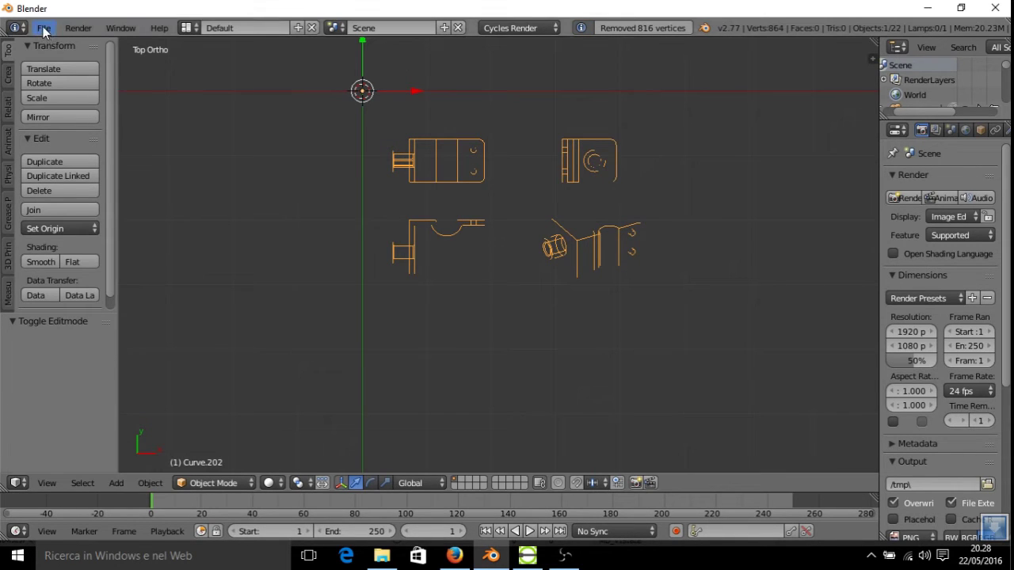
Move the cleaned hidden-line drawing onto another layer.
{"action": "left_click", "coordinate": [44, 28]}
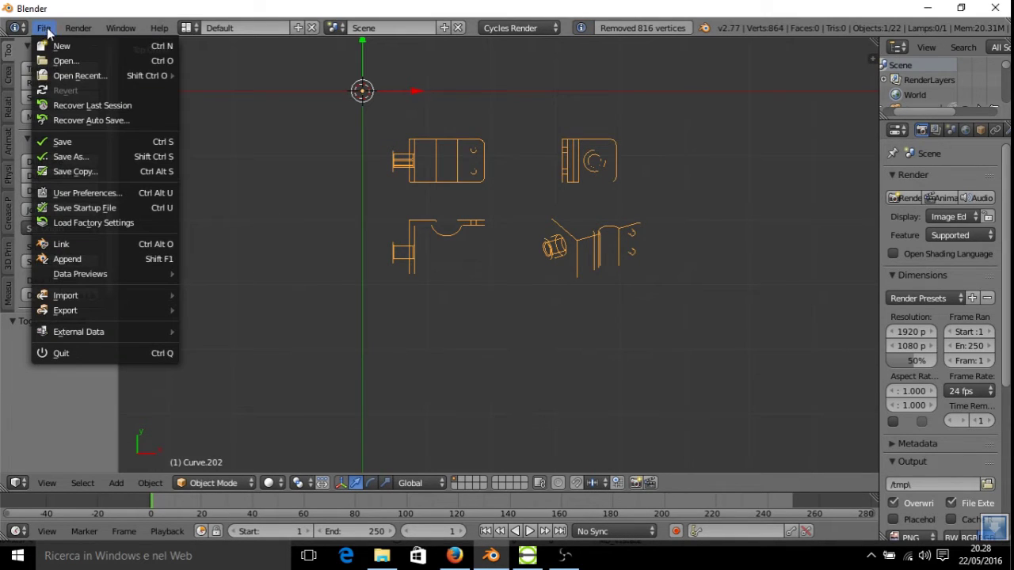
{"action": "mouse_move", "coordinate": [66, 295]}
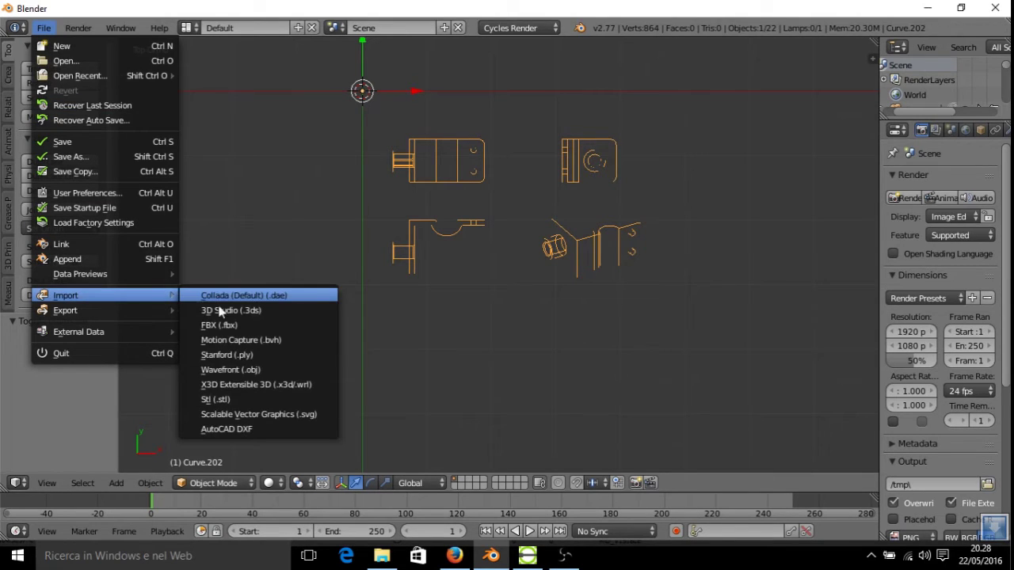
{"action": "key", "text": "m"}
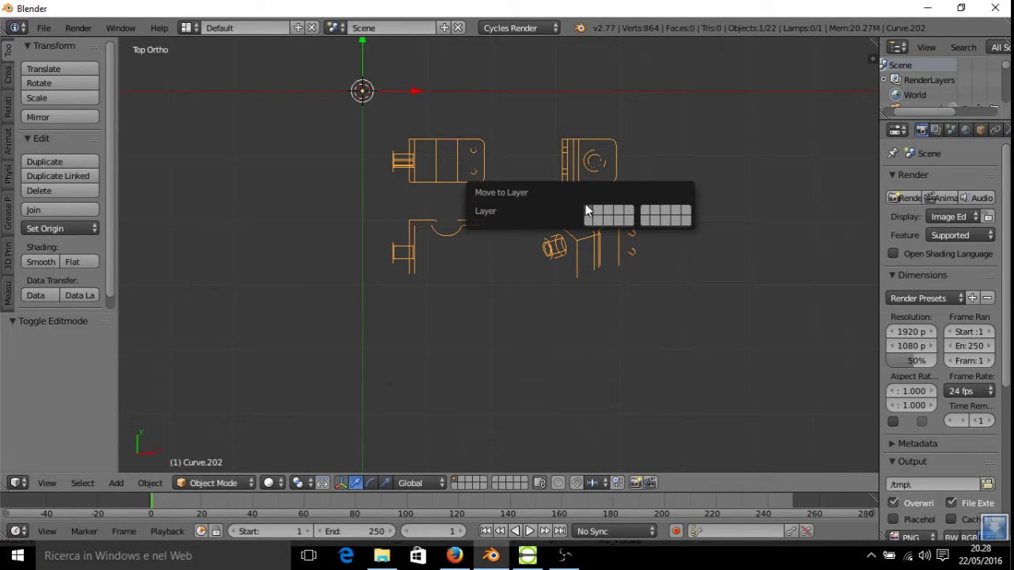
{"action": "left_click", "coordinate": [598, 209]}
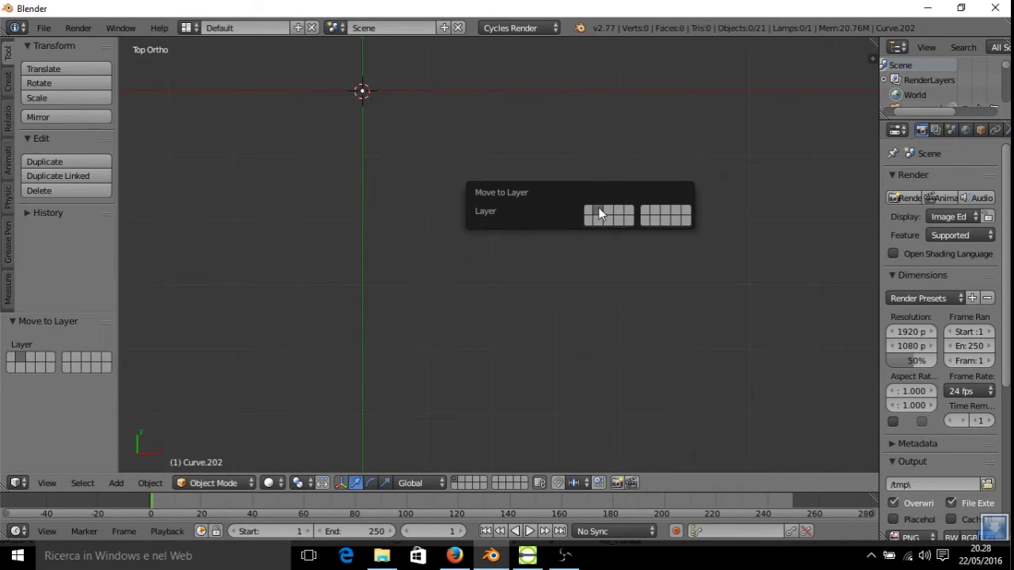
Import Test-Visible0001.svg as new curves.
{"action": "left_click", "coordinate": [42, 29]}
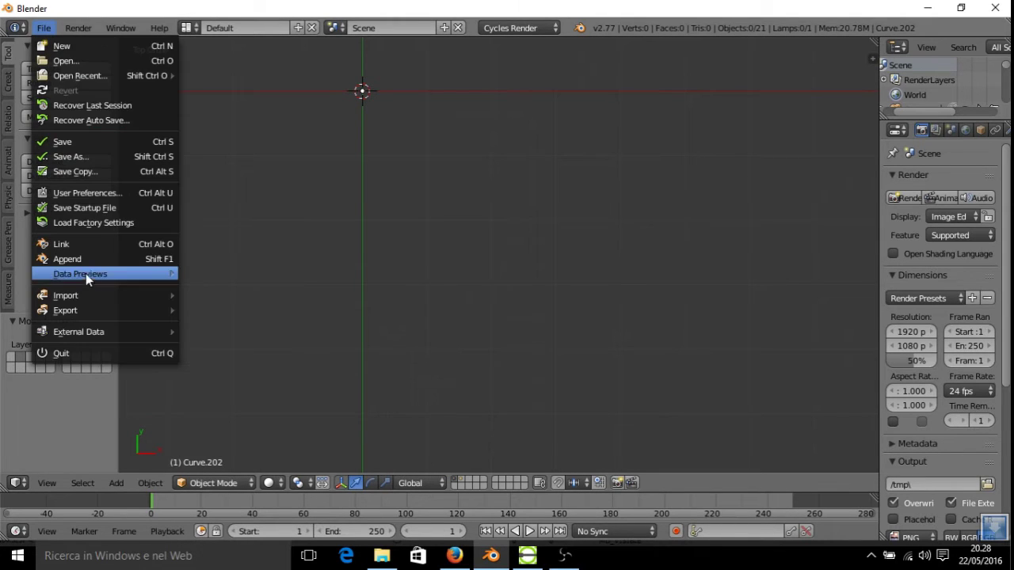
{"action": "left_click", "coordinate": [297, 415]}
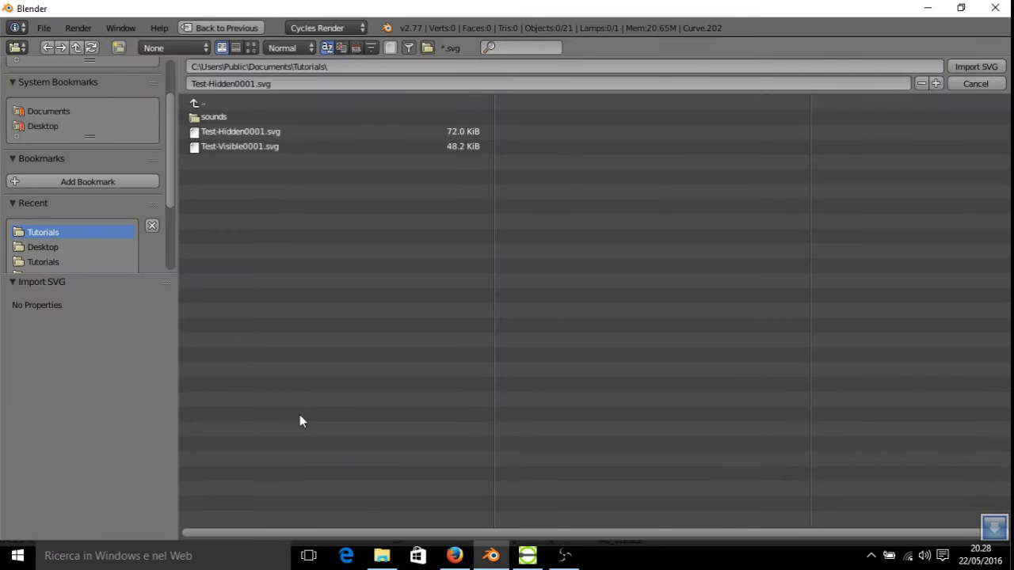
{"action": "left_click", "coordinate": [250, 146]}
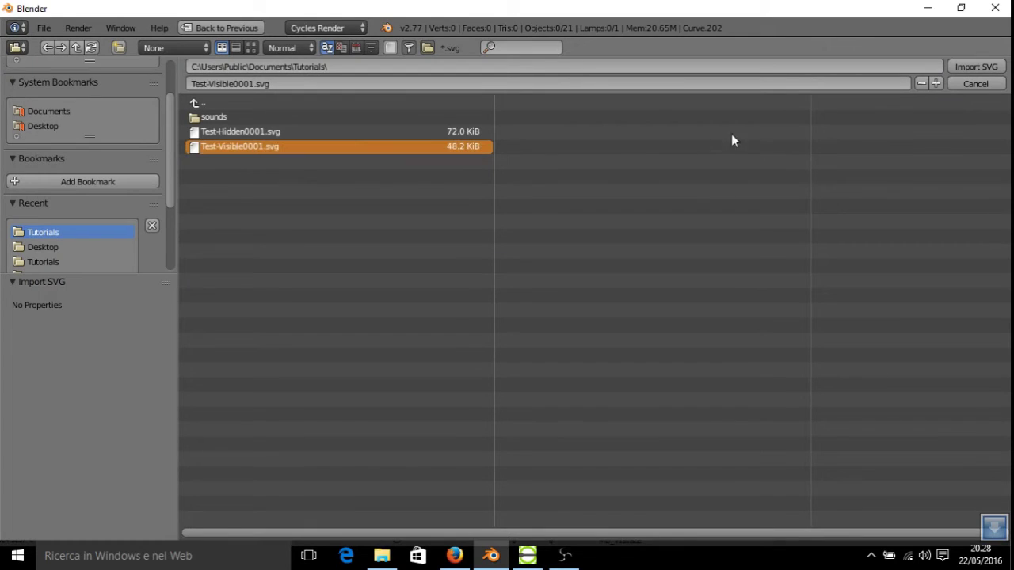
{"action": "left_click", "coordinate": [961, 65]}
Convert the Test-Visible curves to one joined mesh and remove 450 duplicate vertices.
{"action": "key", "text": "b"}
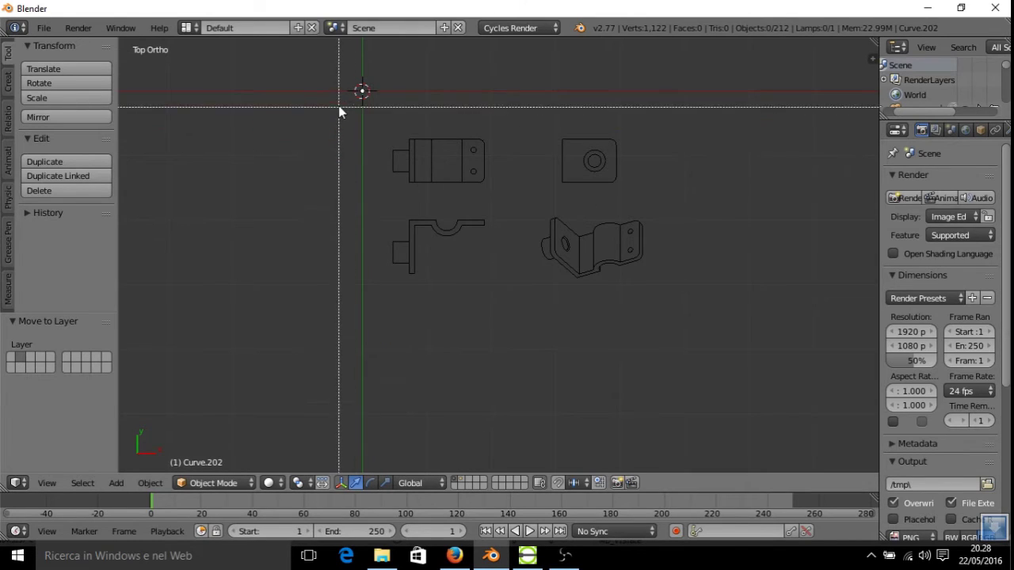
{"action": "left_click_drag", "start_coordinate": [339, 95], "coordinate": [774, 355]}
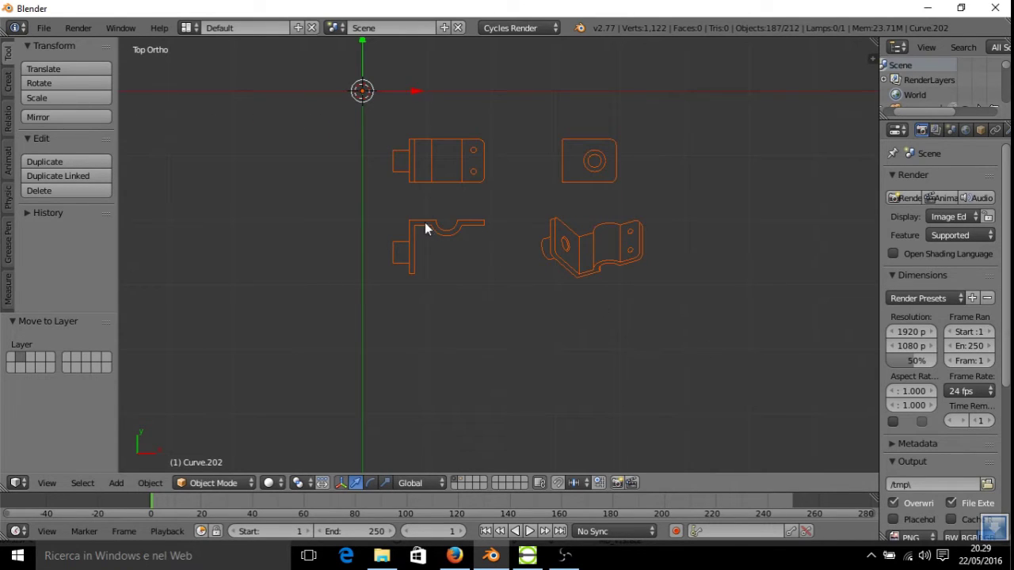
{"action": "right_click", "coordinate": [424, 223], "text": "shift"}
{"action": "key", "text": "alt+c"}
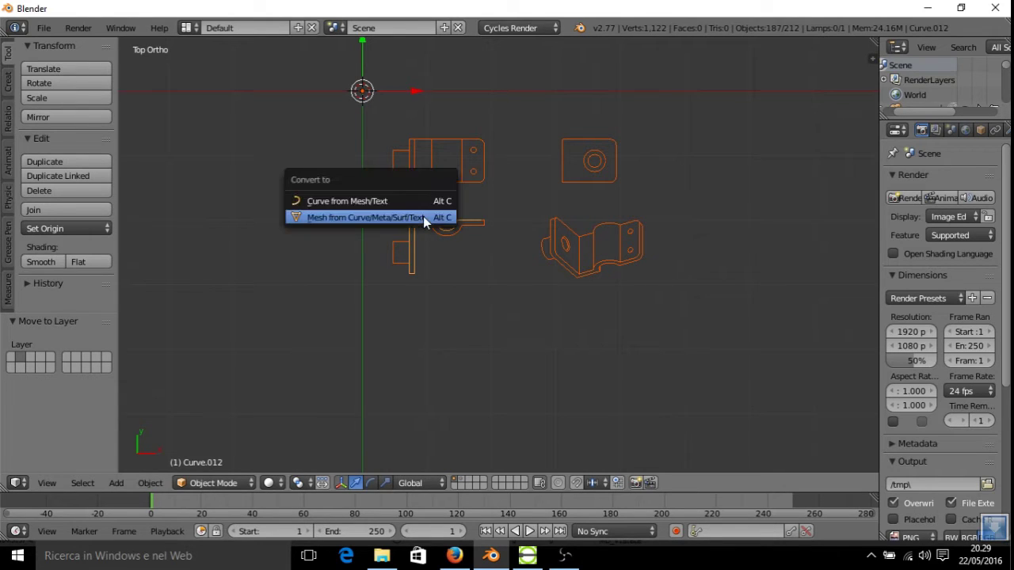
{"action": "left_click", "coordinate": [424, 223]}
{"action": "key", "text": "ctrl+j"}
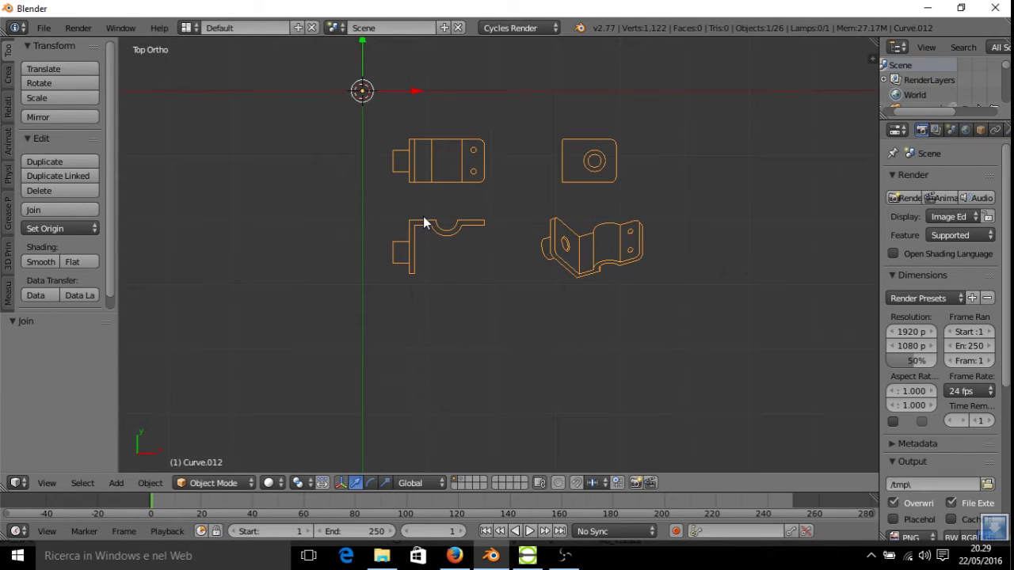
{"action": "key", "text": "Tab"}
{"action": "key", "text": "a"}
{"action": "key", "text": "w"}
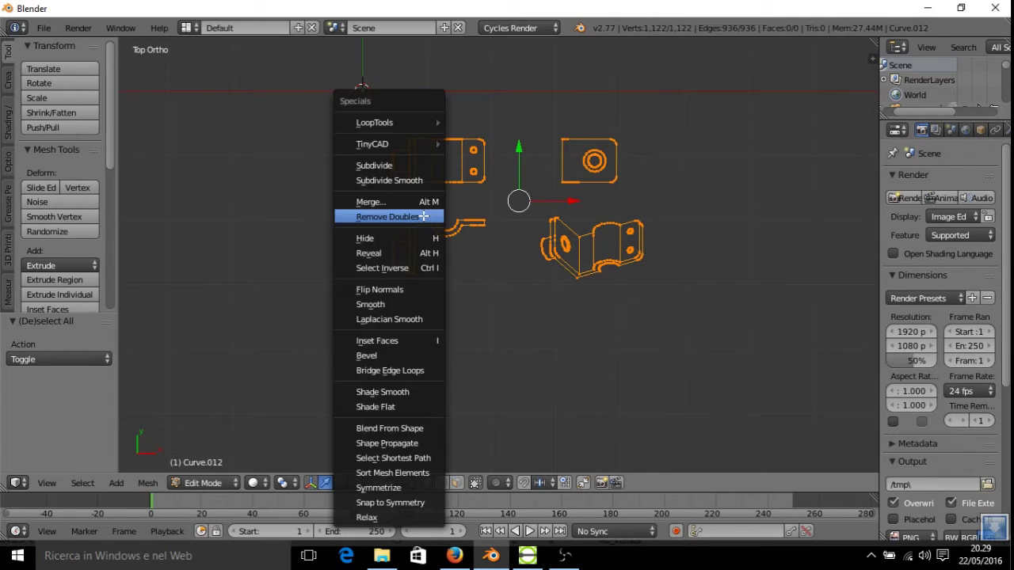
{"action": "left_click", "coordinate": [423, 215]}
{"action": "key", "text": "Tab"}
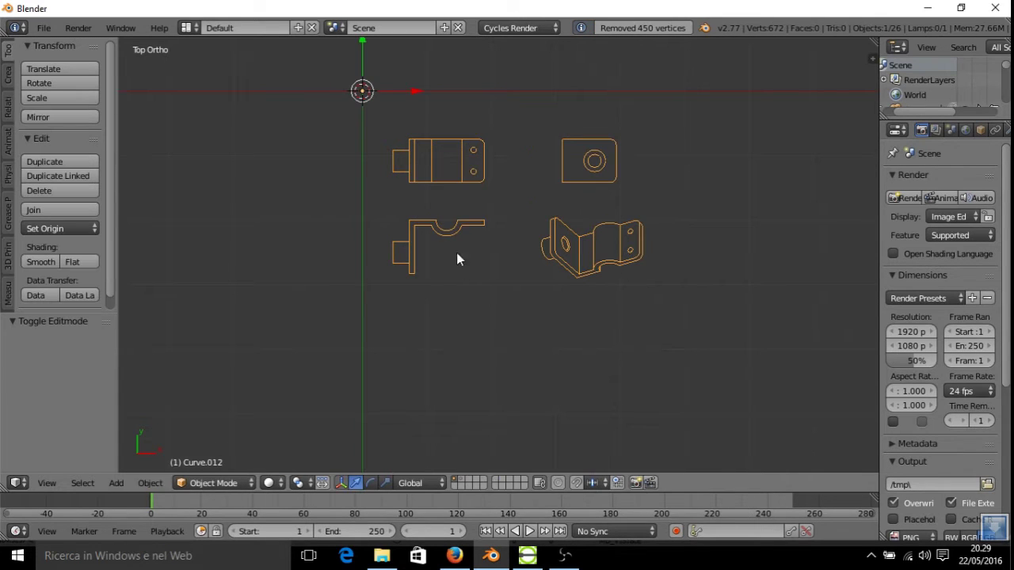
Reveal the hidden-line drawing alongside the new mesh and zoom to compare.
{"action": "key", "text": "alt+h"}
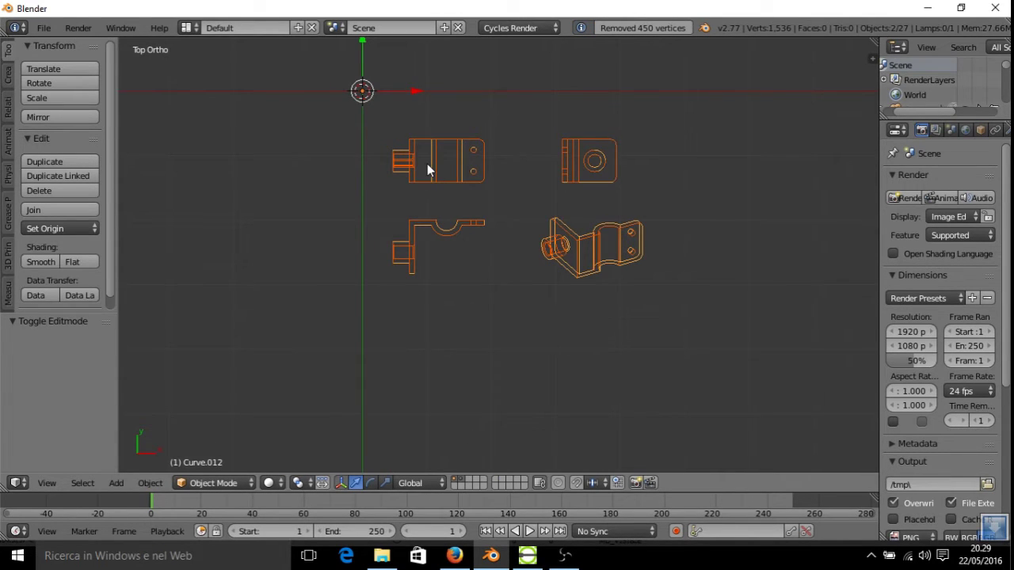
{"action": "scroll", "coordinate": [427, 163], "scroll_direction": "up", "scroll_amount": 2}
{"action": "scroll", "coordinate": [427, 163], "scroll_direction": "up", "scroll_amount": 3}
{"action": "scroll", "coordinate": [427, 150], "scroll_direction": "up", "scroll_amount": 2}
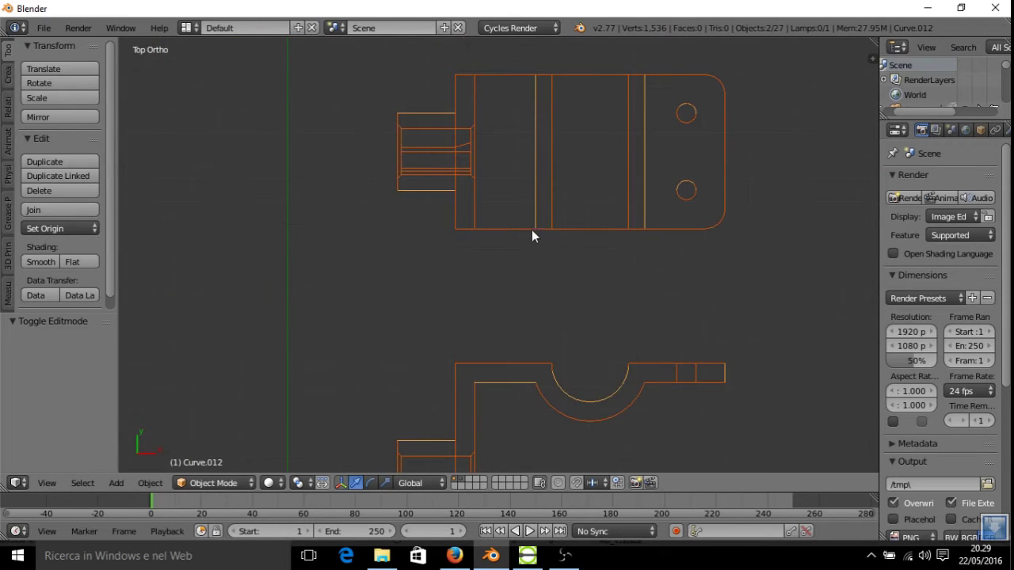
{"action": "scroll", "coordinate": [531, 230], "scroll_direction": "down", "scroll_amount": 7}
Scale both part drawings by 100 and return to a centred Top Ortho view.
{"action": "type", "text": "s"}
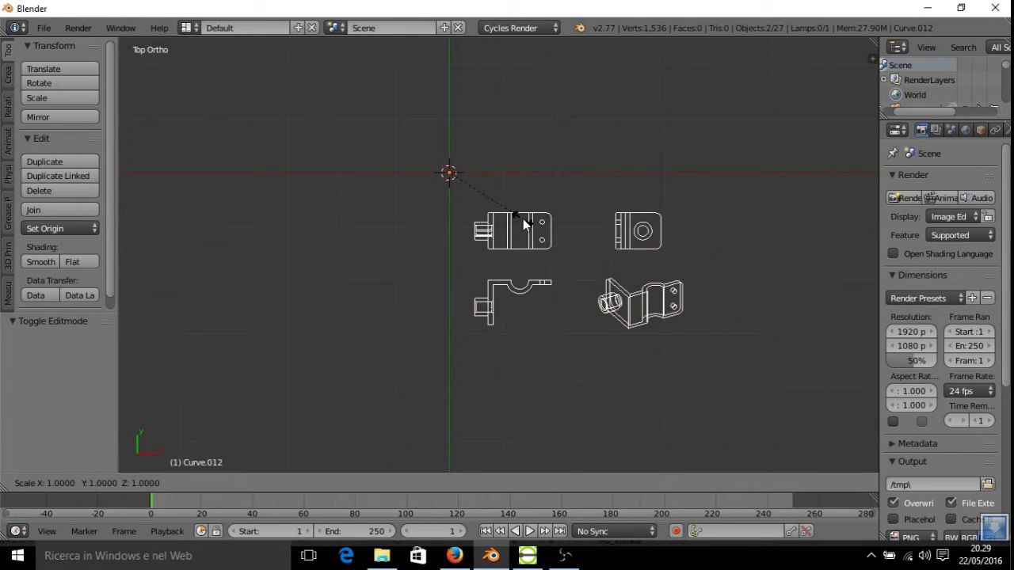
{"action": "type", "text": "100"}
{"action": "key", "text": "Return"}
{"action": "middle_click_drag", "start_coordinate": [523, 218], "coordinate": [525, 212]}
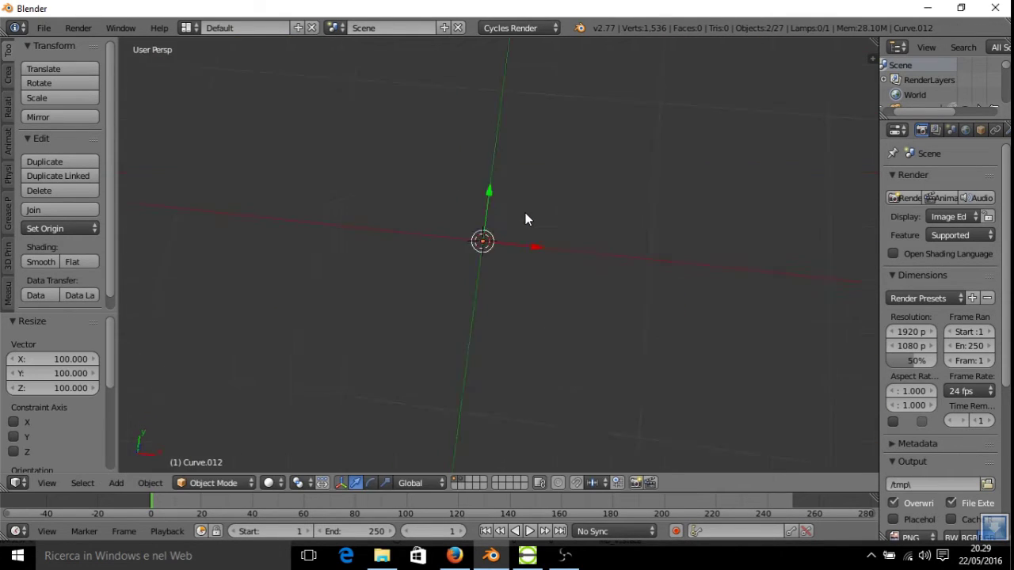
{"action": "key", "text": "KP_0"}
{"action": "key", "text": "Home"}
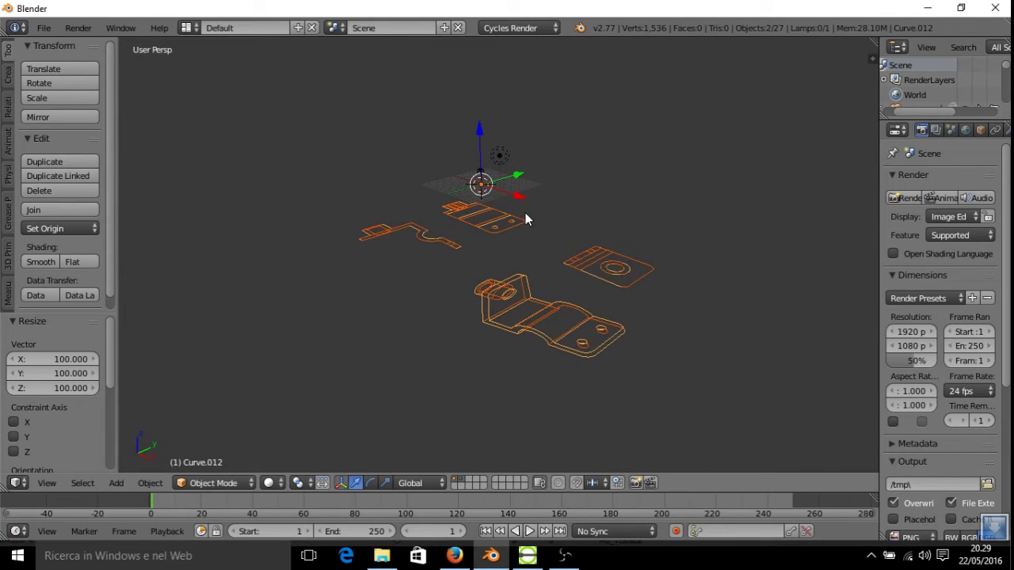
{"action": "key", "text": "KP_7"}
{"action": "key", "text": "KP_5"}
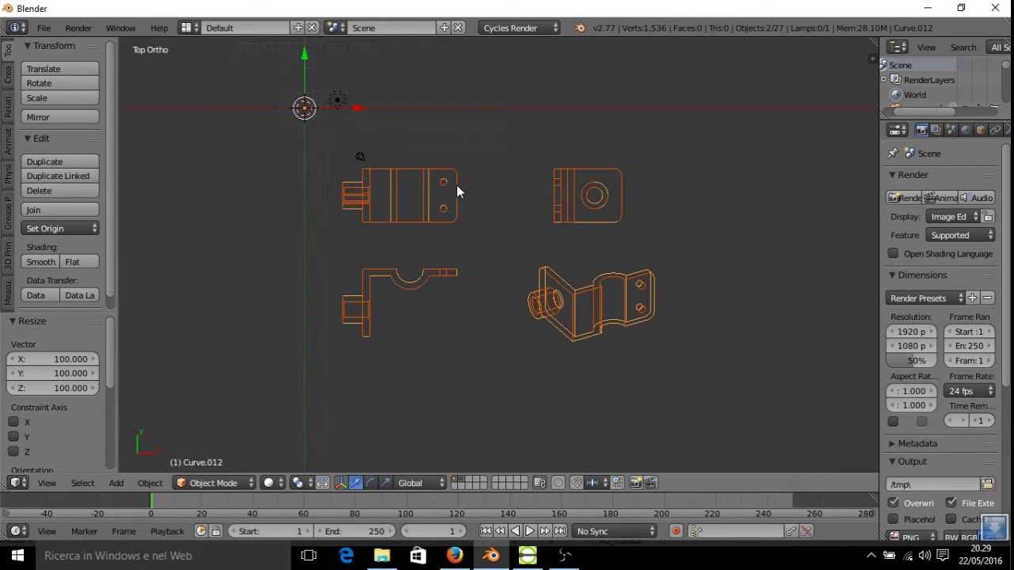
{"action": "middle_click_drag", "start_coordinate": [380, 199], "coordinate": [471, 198], "text": "shift"}
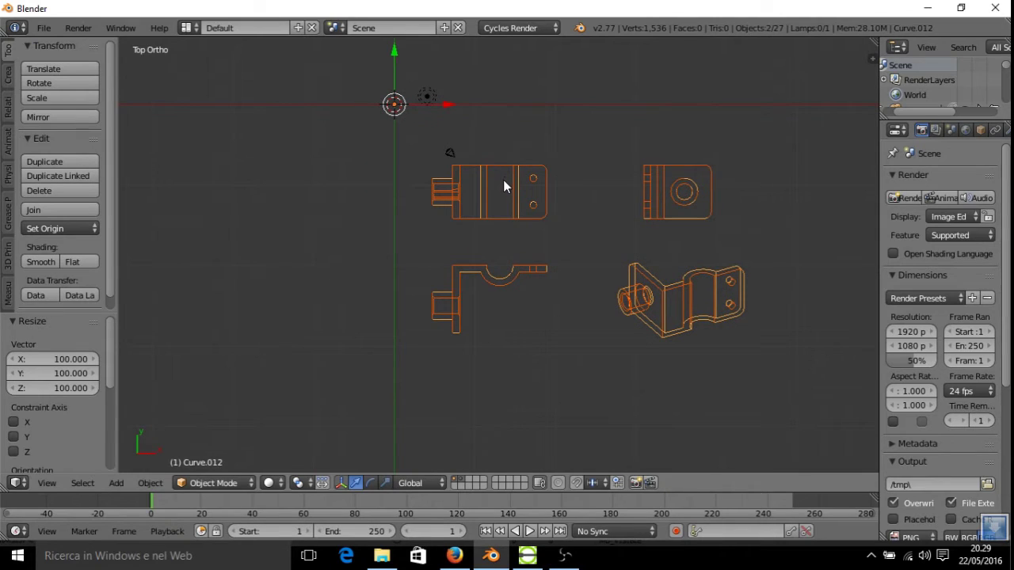
Select the Curve.012 drawing and bring up the export formats list.
{"action": "left_click", "coordinate": [49, 32]}
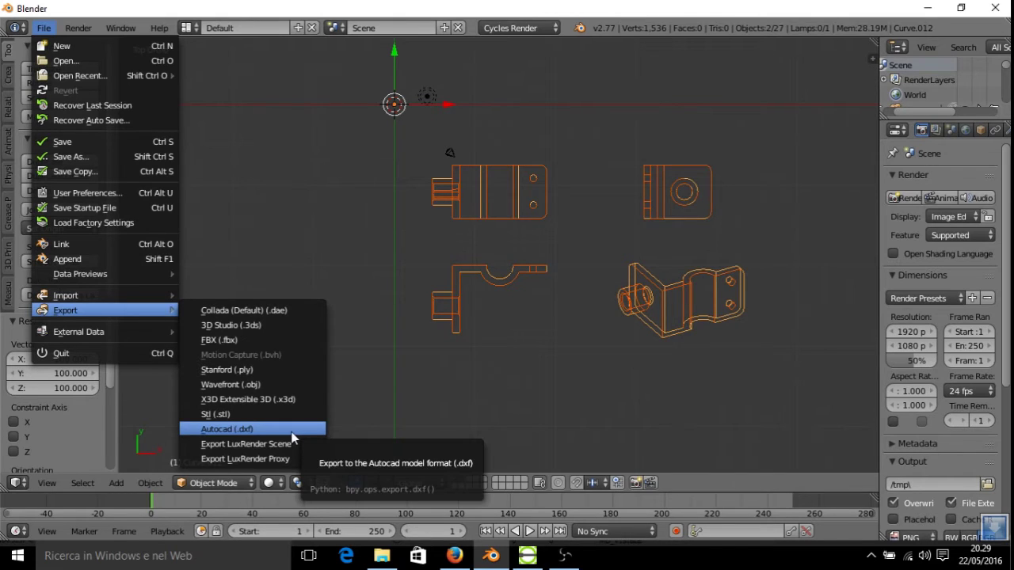
{"action": "left_click", "coordinate": [454, 271]}
{"action": "left_click", "coordinate": [454, 271]}
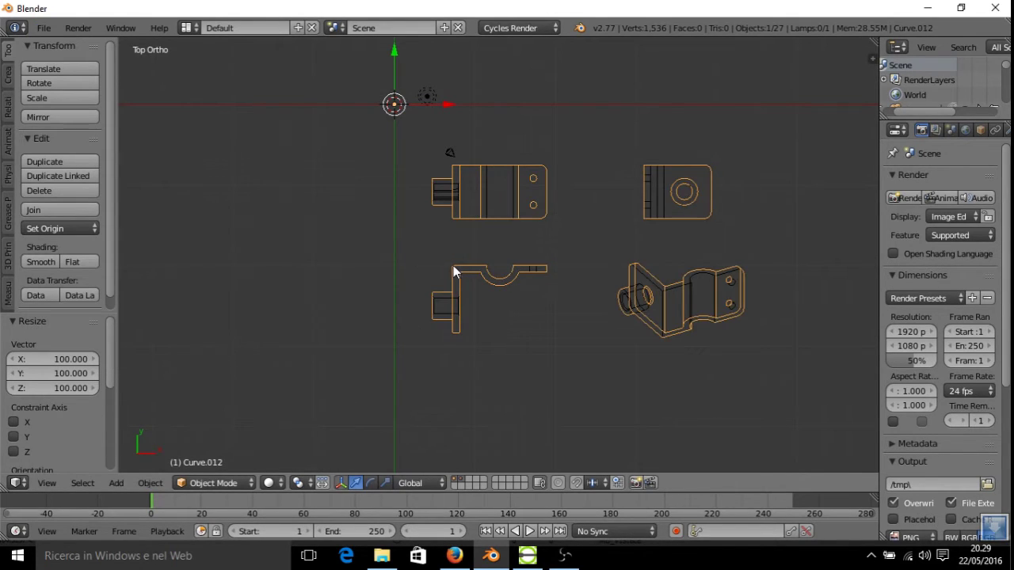
{"action": "left_click", "coordinate": [48, 34]}
{"action": "mouse_move", "coordinate": [65, 309]}
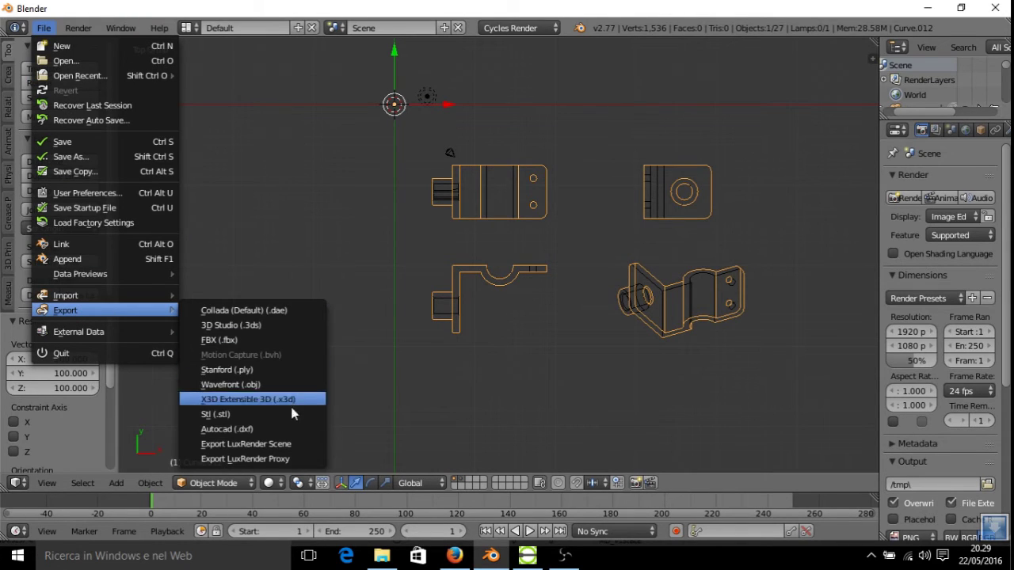
Export the selected curves to Tutorials/Cad-Part-V.dxf with TOP view projection and meshes as LINEs.
{"action": "left_click", "coordinate": [292, 428]}
{"action": "left_click", "coordinate": [10, 321]}
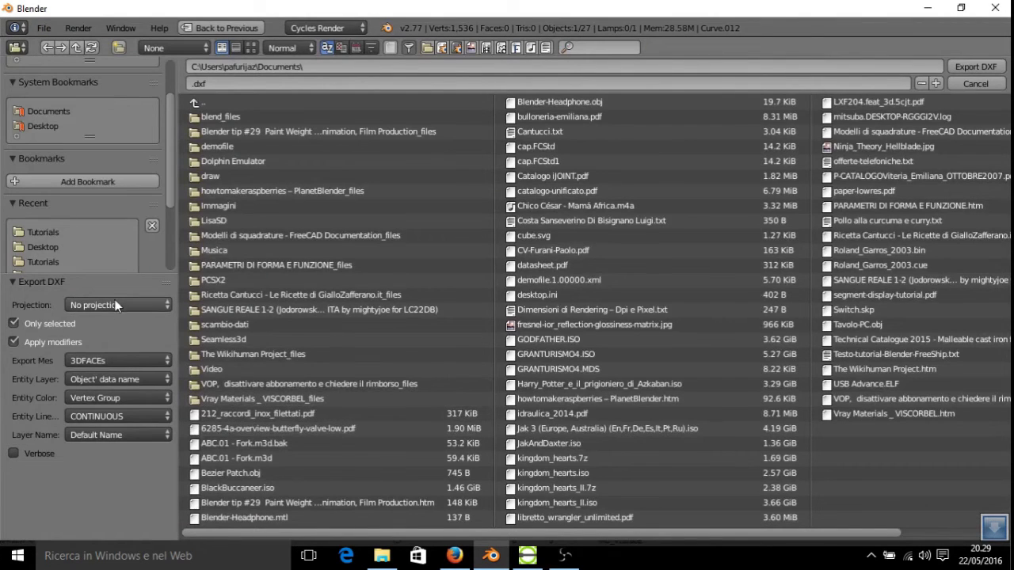
{"action": "left_click", "coordinate": [118, 304]}
{"action": "left_click", "coordinate": [118, 269]}
{"action": "left_click", "coordinate": [113, 361]}
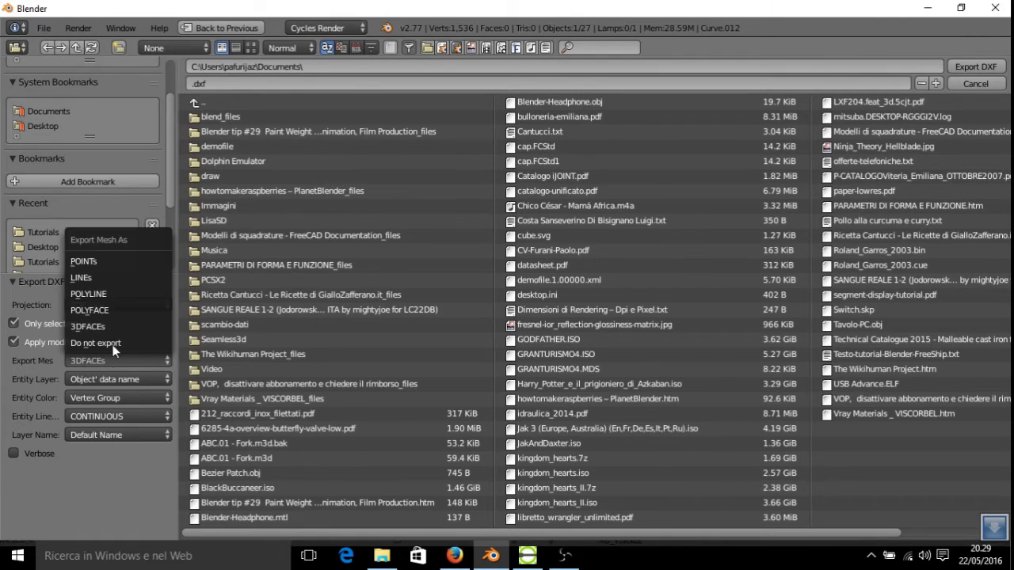
{"action": "left_click", "coordinate": [121, 275]}
{"action": "left_click", "coordinate": [58, 232]}
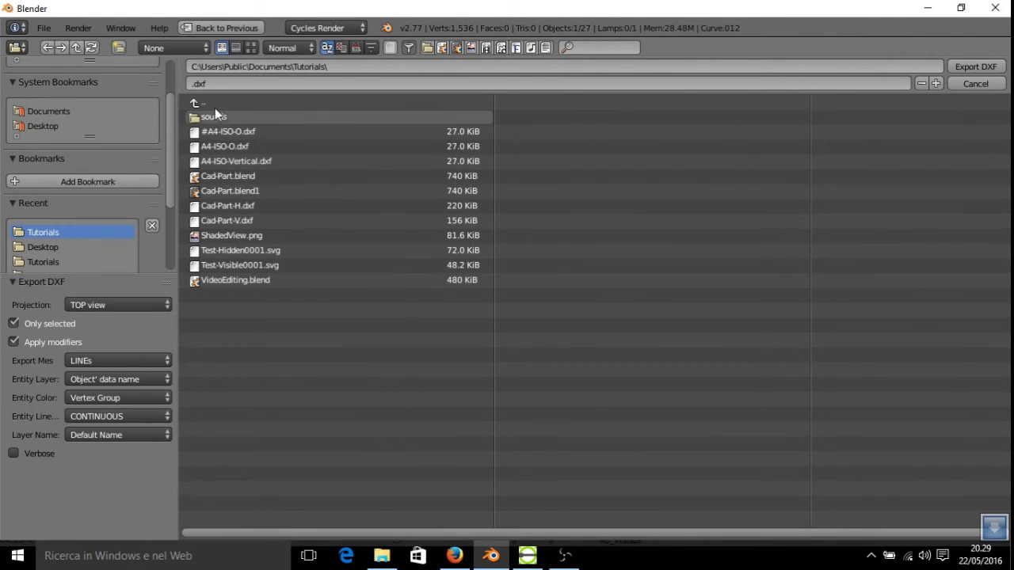
{"action": "left_click", "coordinate": [227, 220]}
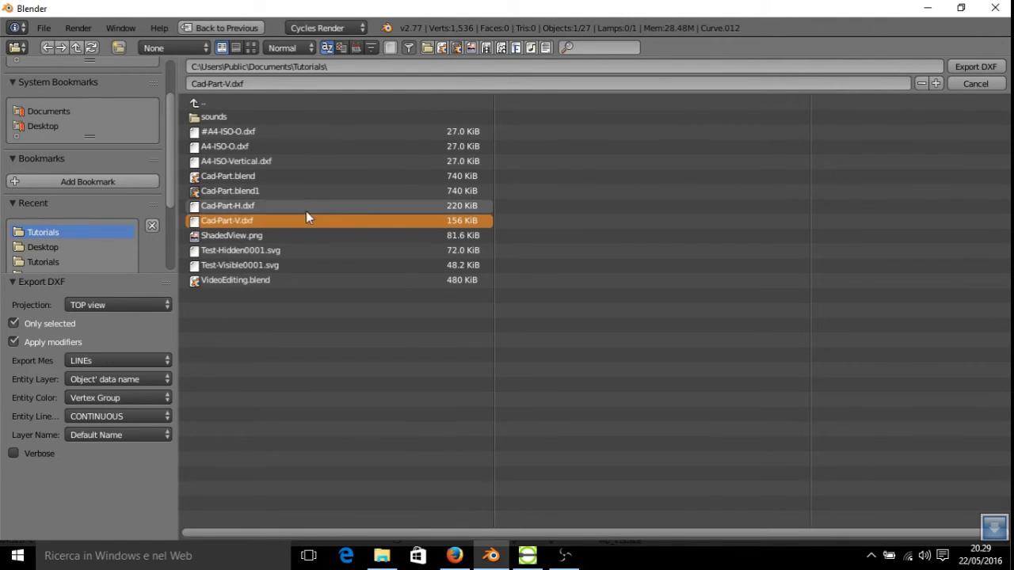
{"action": "left_click", "coordinate": [968, 68]}
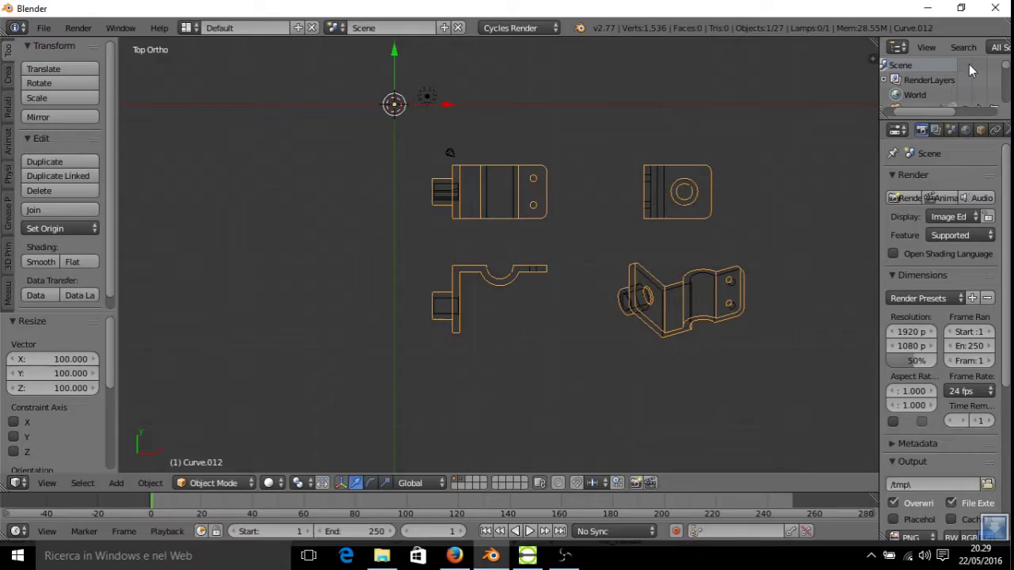
Select the other outline curves and export them as Cad-Part-H.dxf.
{"action": "right_click", "coordinate": [468, 198]}
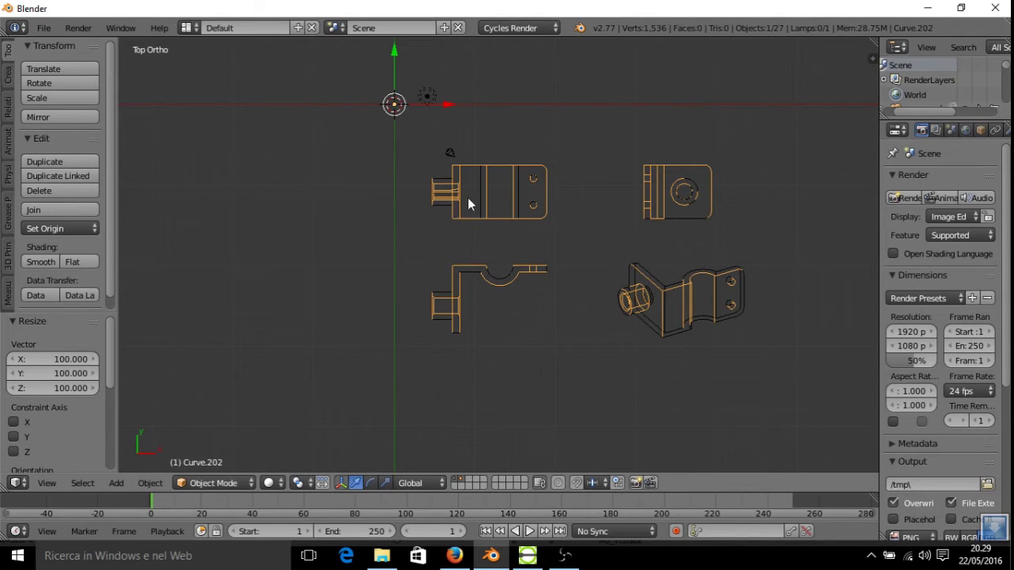
{"action": "left_click", "coordinate": [43, 28]}
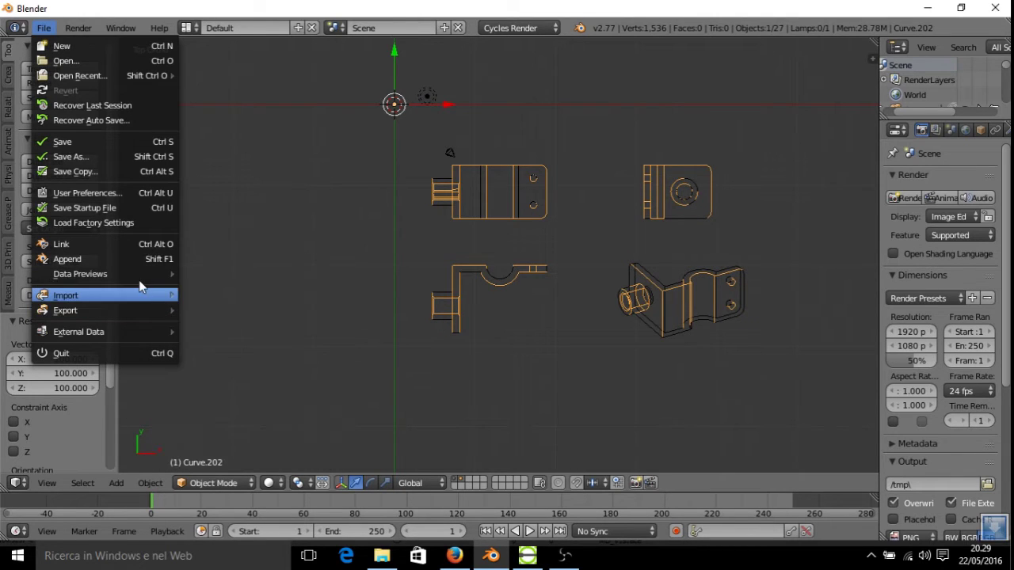
{"action": "mouse_move", "coordinate": [65, 310]}
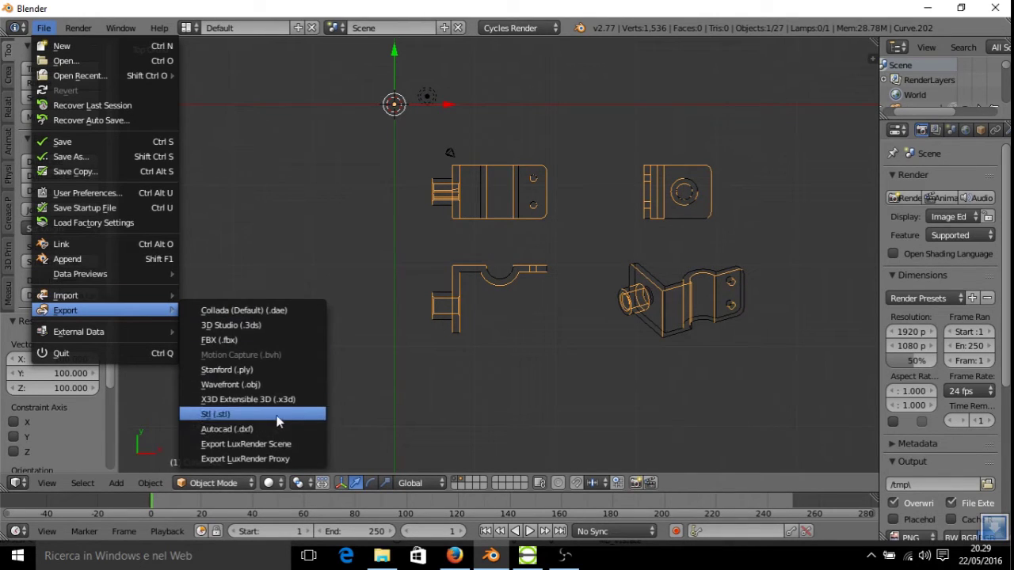
{"action": "left_click", "coordinate": [278, 428]}
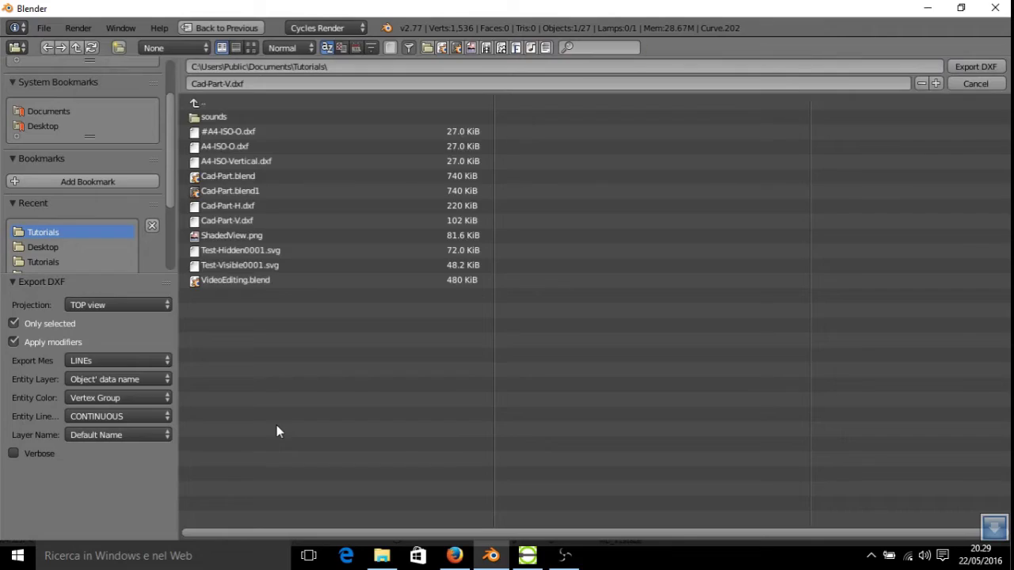
{"action": "left_click", "coordinate": [268, 205]}
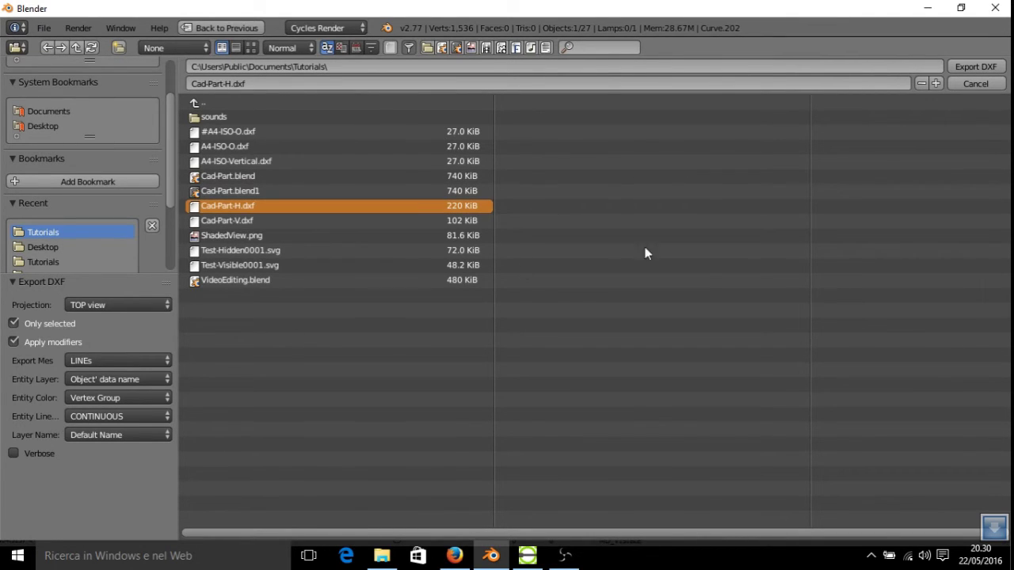
{"action": "left_click", "coordinate": [983, 68]}
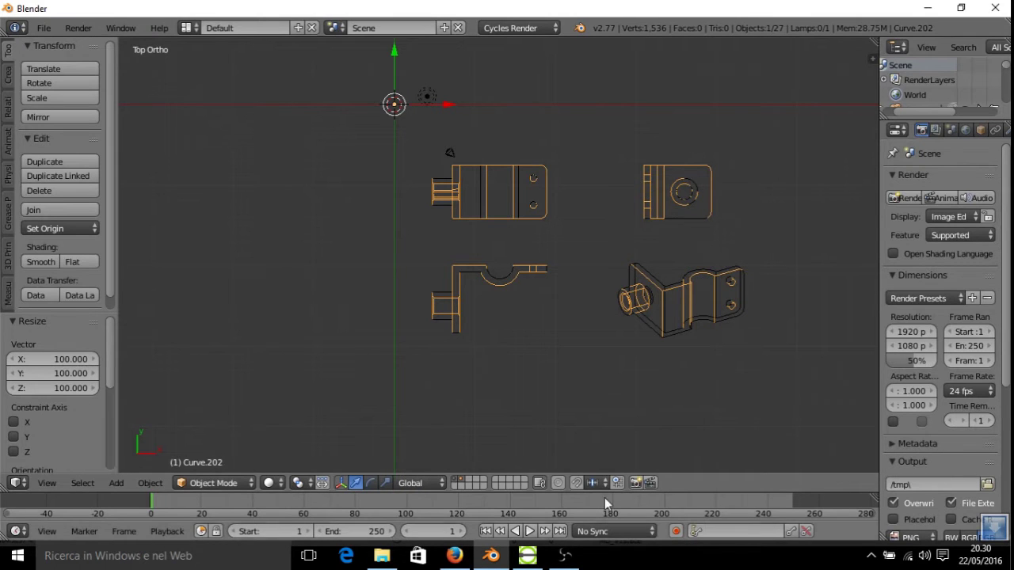
Import Cad-Part-V.dxf as a block on the A4-ISO-O sheet, placed beside its top-right corner.
{"action": "left_click", "coordinate": [529, 558]}
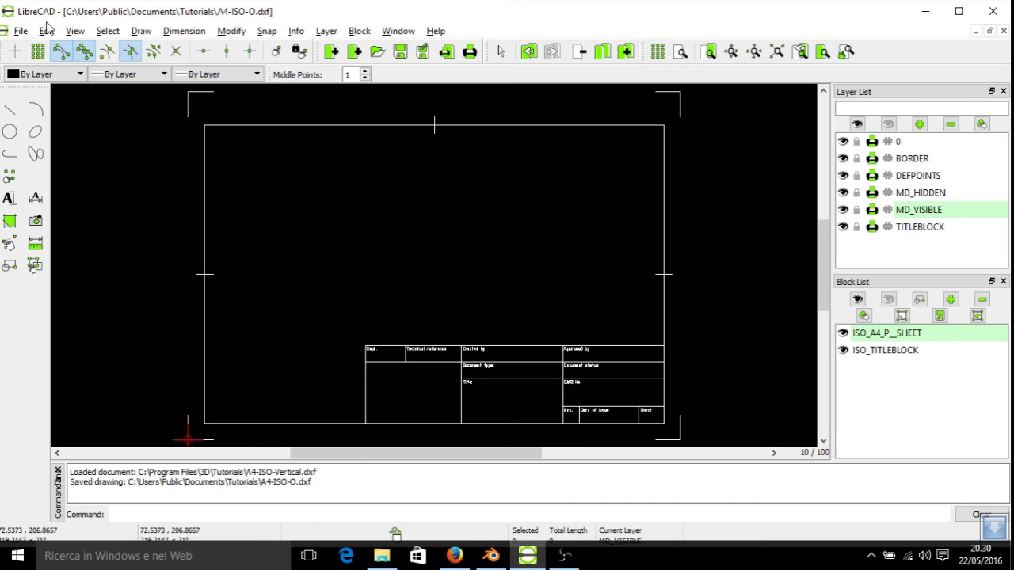
{"action": "left_click", "coordinate": [21, 31]}
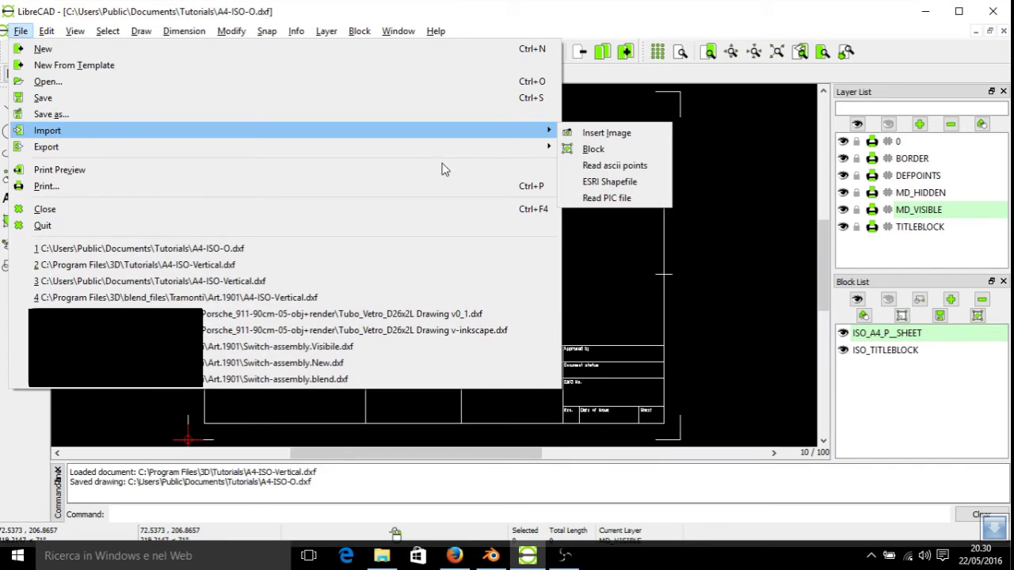
{"action": "left_click", "coordinate": [558, 152]}
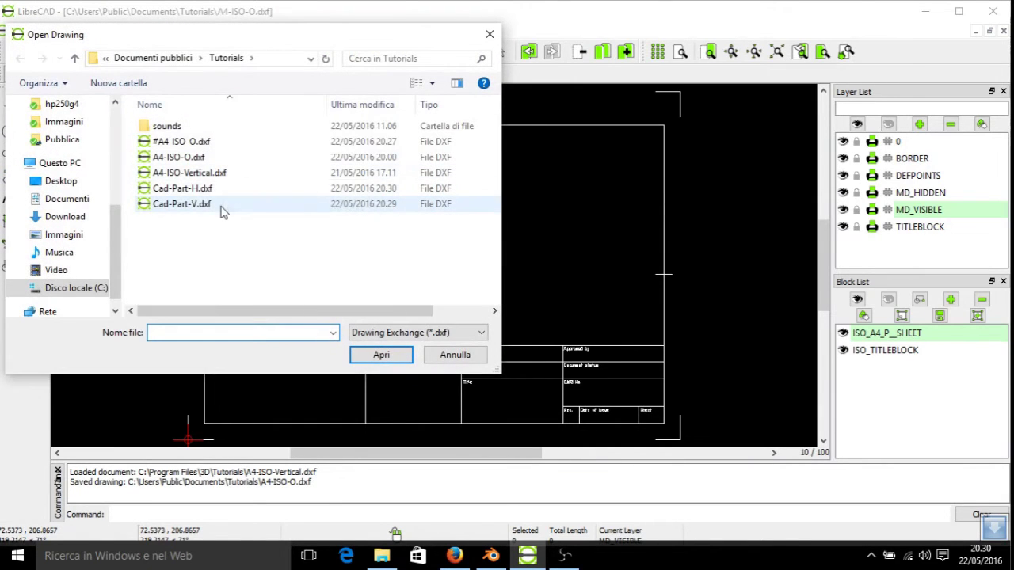
{"action": "left_click", "coordinate": [197, 206]}
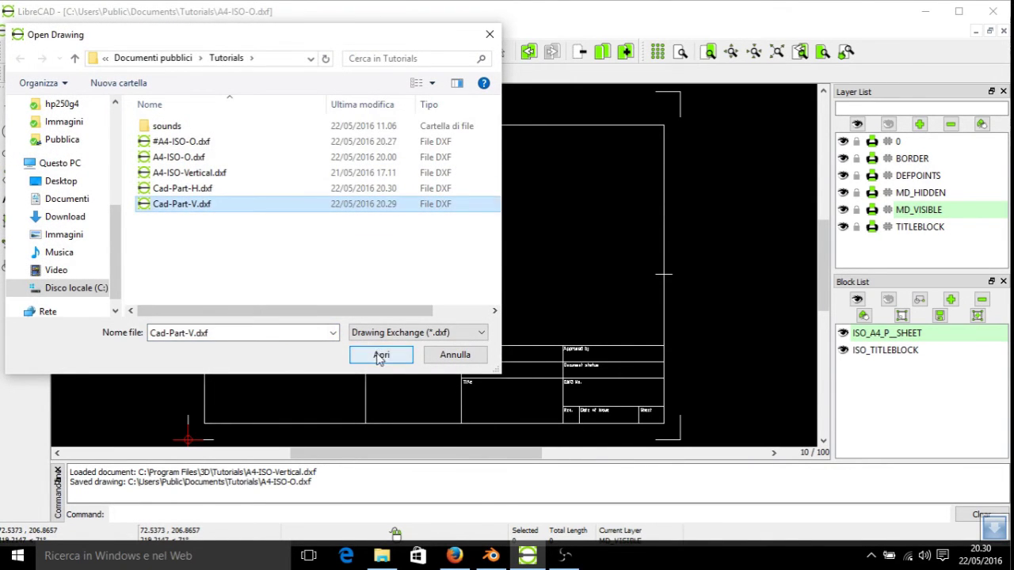
{"action": "left_click", "coordinate": [379, 355]}
{"action": "left_click", "coordinate": [682, 91]}
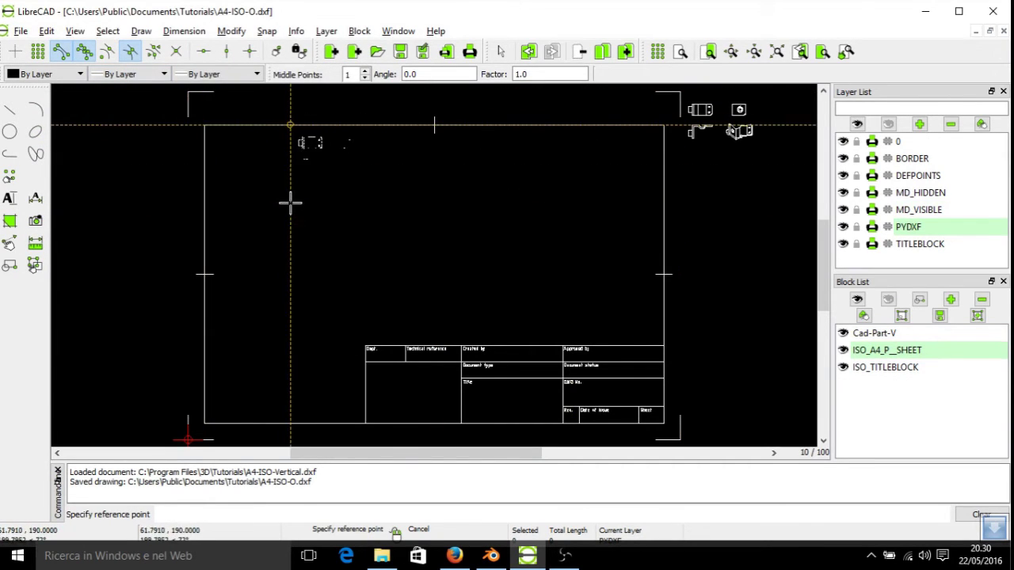
{"action": "key", "text": "Escape"}
Import Cad-Part-H.dxf as a block too and frame the imported part views.
{"action": "left_click", "coordinate": [20, 31]}
{"action": "mouse_move", "coordinate": [47, 131]}
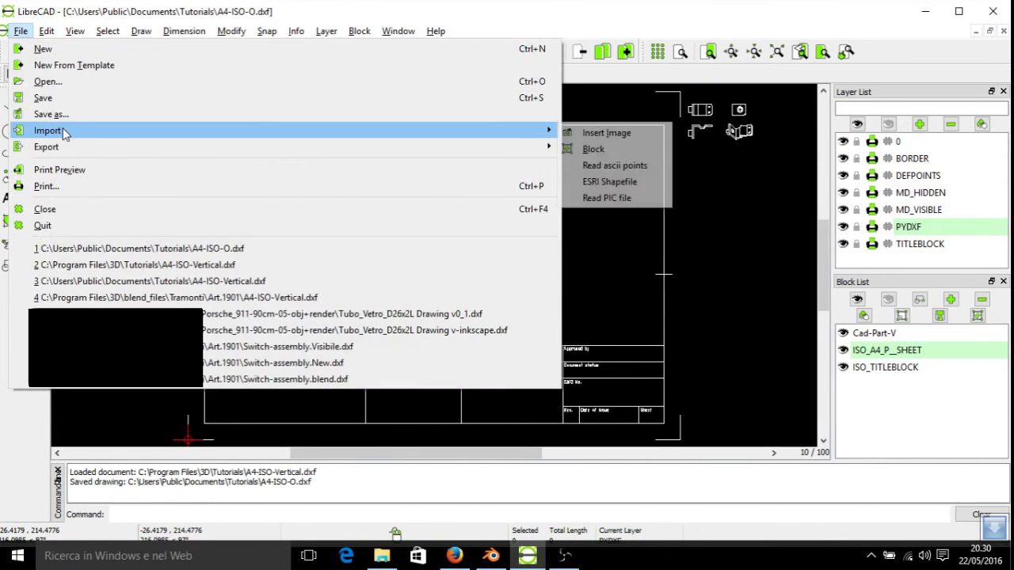
{"action": "left_click", "coordinate": [640, 150]}
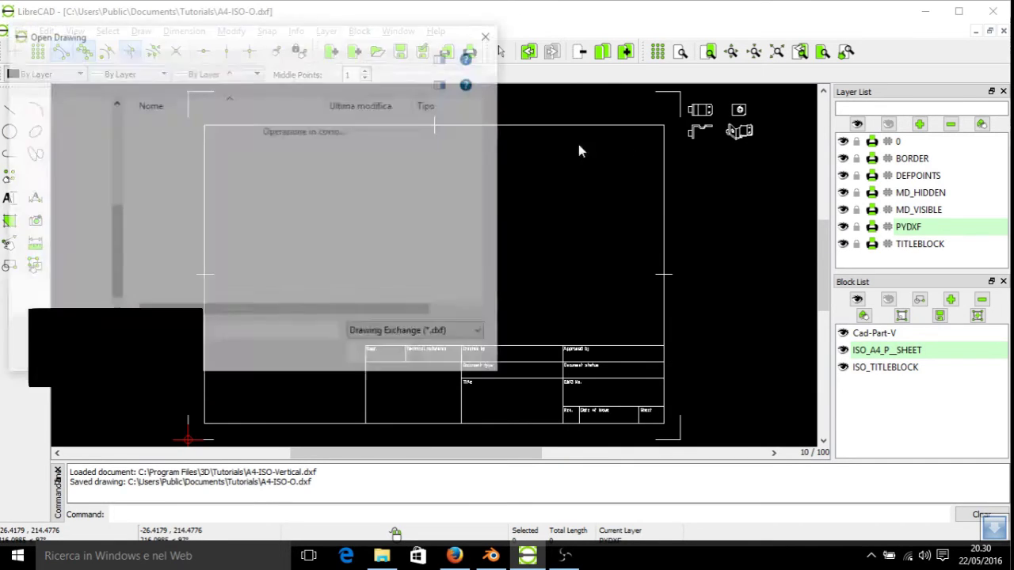
{"action": "left_click", "coordinate": [217, 190]}
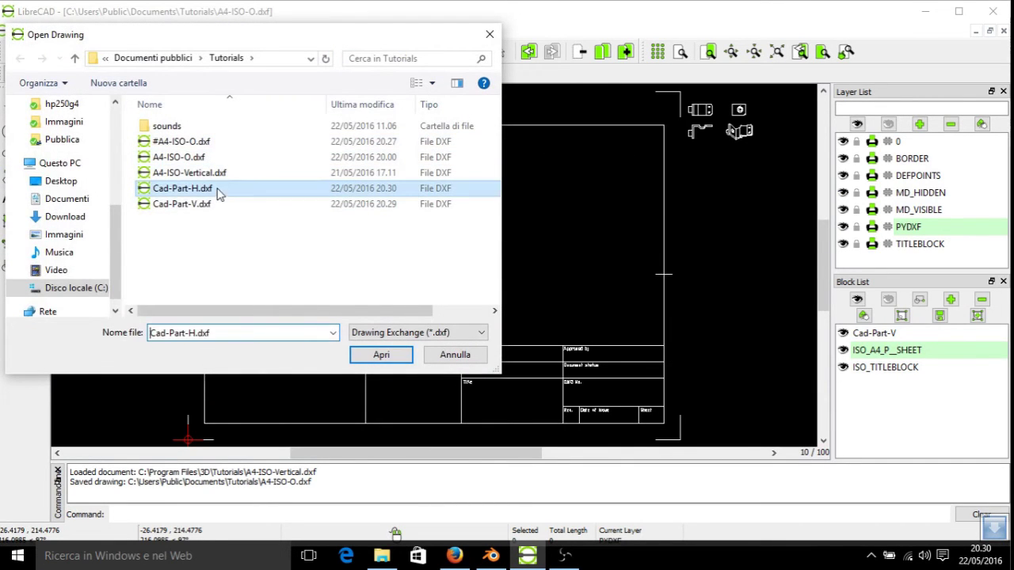
{"action": "left_click", "coordinate": [373, 357]}
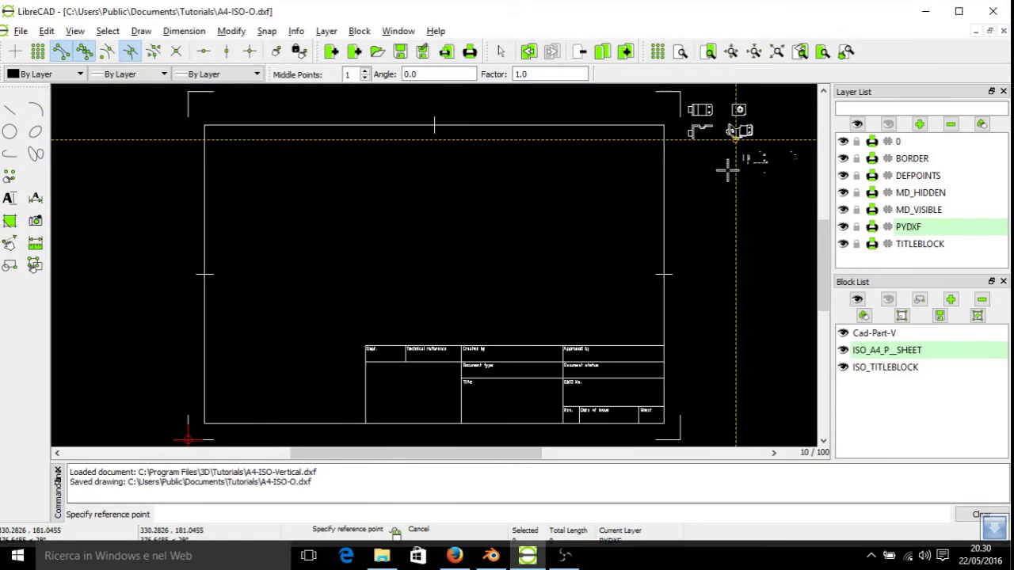
{"action": "left_click", "coordinate": [722, 162]}
{"action": "scroll", "coordinate": [722, 166], "scroll_direction": "up", "scroll_amount": 2}
{"action": "middle_click_drag", "start_coordinate": [708, 143], "coordinate": [523, 217]}
{"action": "scroll", "coordinate": [507, 190], "scroll_direction": "up", "scroll_amount": 3}
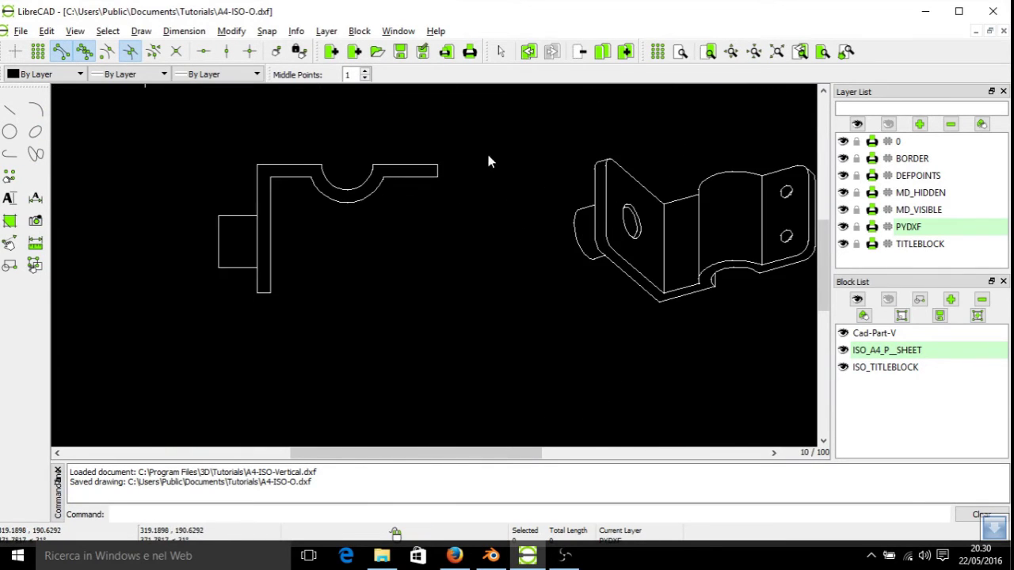
{"action": "middle_click_drag", "start_coordinate": [486, 158], "coordinate": [544, 267]}
{"action": "scroll", "coordinate": [543, 267], "scroll_direction": "down", "scroll_amount": 2}
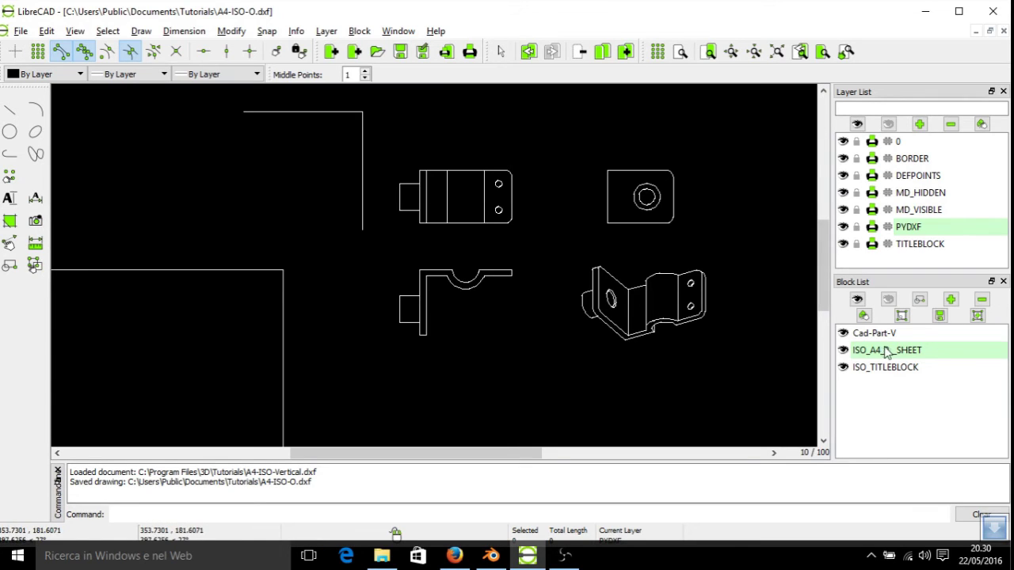
Insert Cad-Part-H.dxf as a block at the matching point so its hidden edges overlay the Cad-Part-V outlines.
{"action": "left_click", "coordinate": [21, 30]}
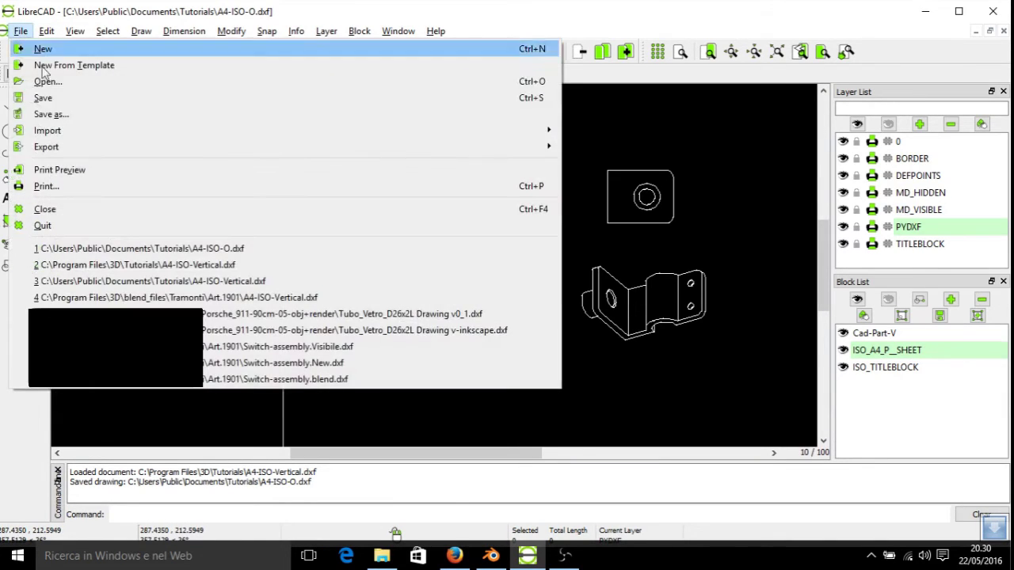
{"action": "mouse_move", "coordinate": [47, 130]}
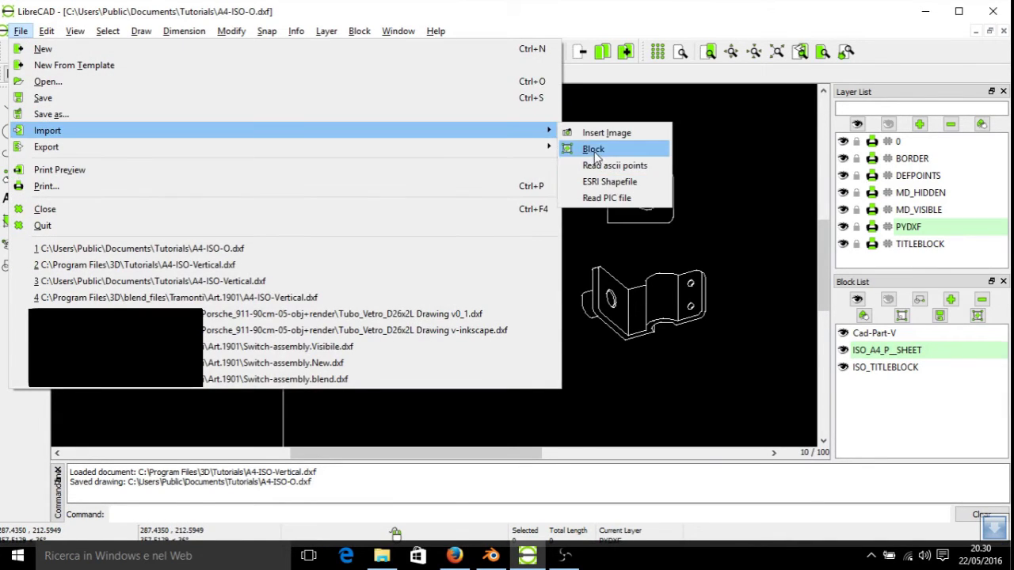
{"action": "left_click", "coordinate": [593, 149]}
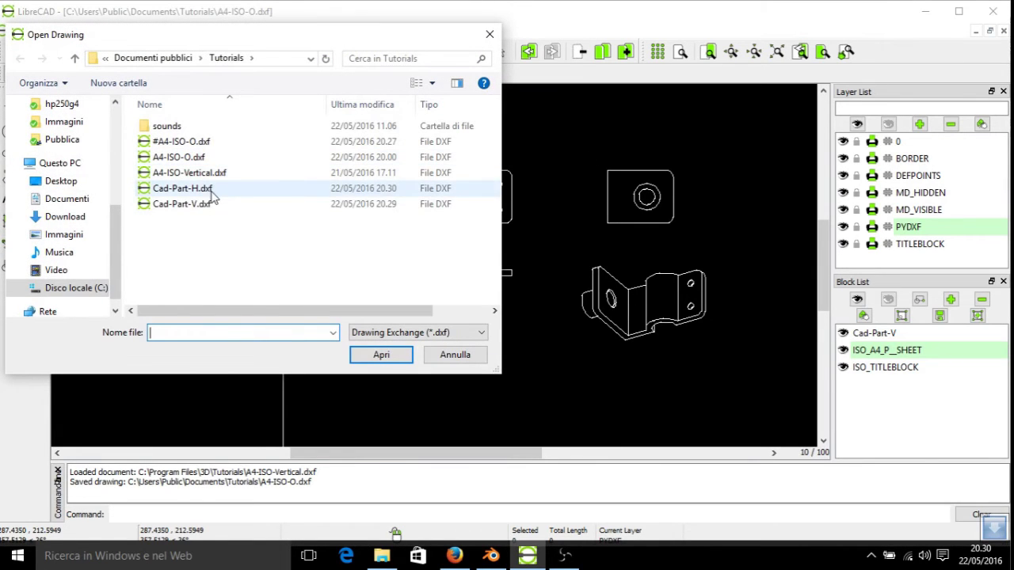
{"action": "left_click", "coordinate": [198, 188]}
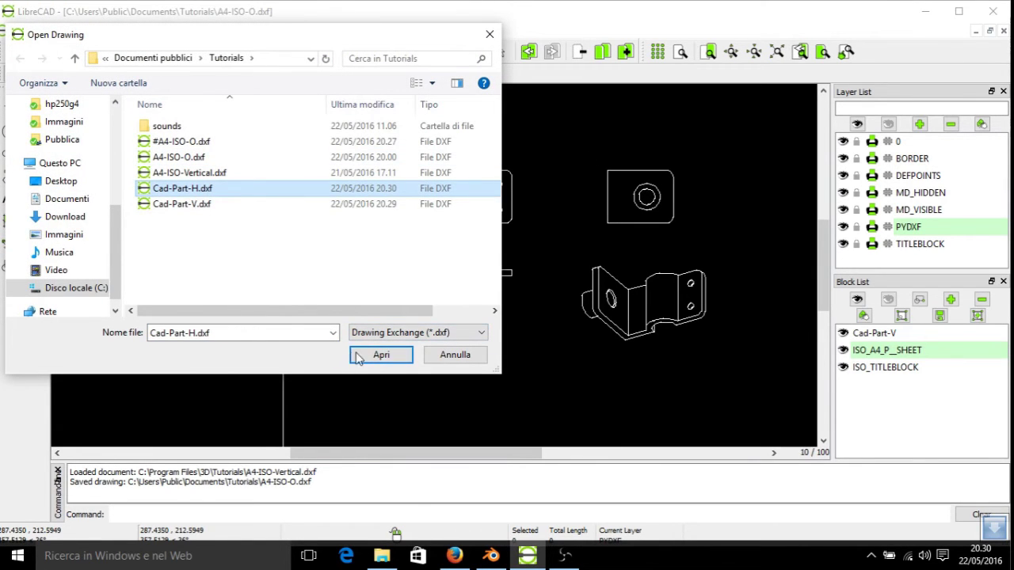
{"action": "left_click", "coordinate": [380, 355]}
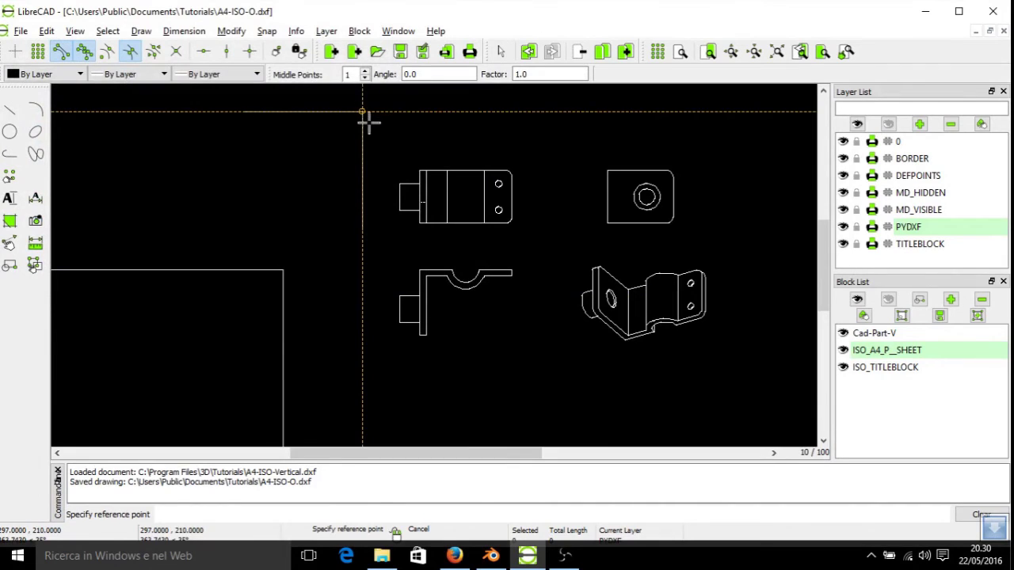
{"action": "left_click", "coordinate": [445, 202]}
{"action": "scroll", "coordinate": [447, 200], "scroll_direction": "up", "scroll_amount": 4}
{"action": "scroll", "coordinate": [354, 186], "scroll_direction": "up", "scroll_amount": 2}
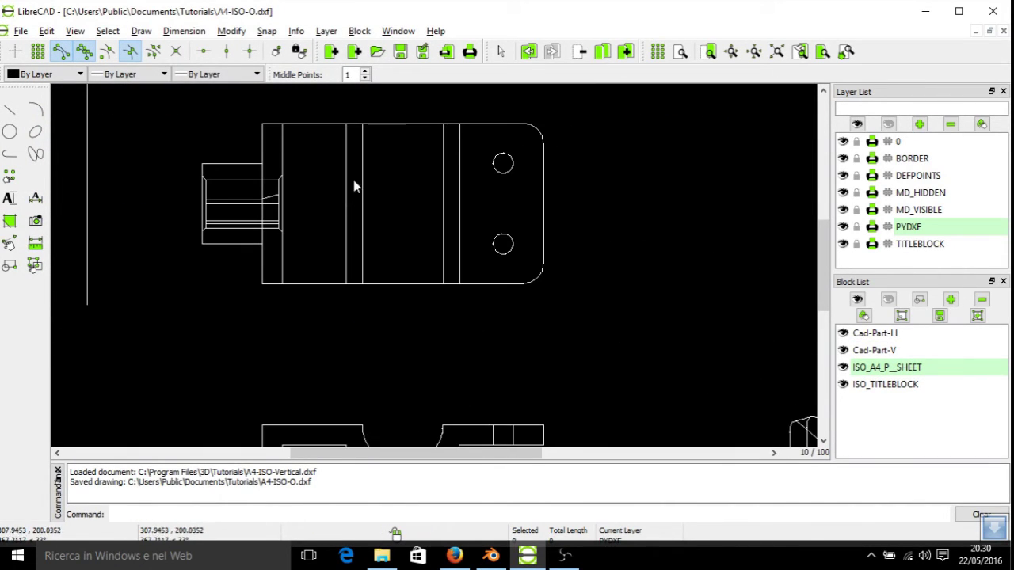
{"action": "left_click", "coordinate": [363, 180]}
{"action": "middle_click_drag", "start_coordinate": [262, 202], "coordinate": [344, 191]}
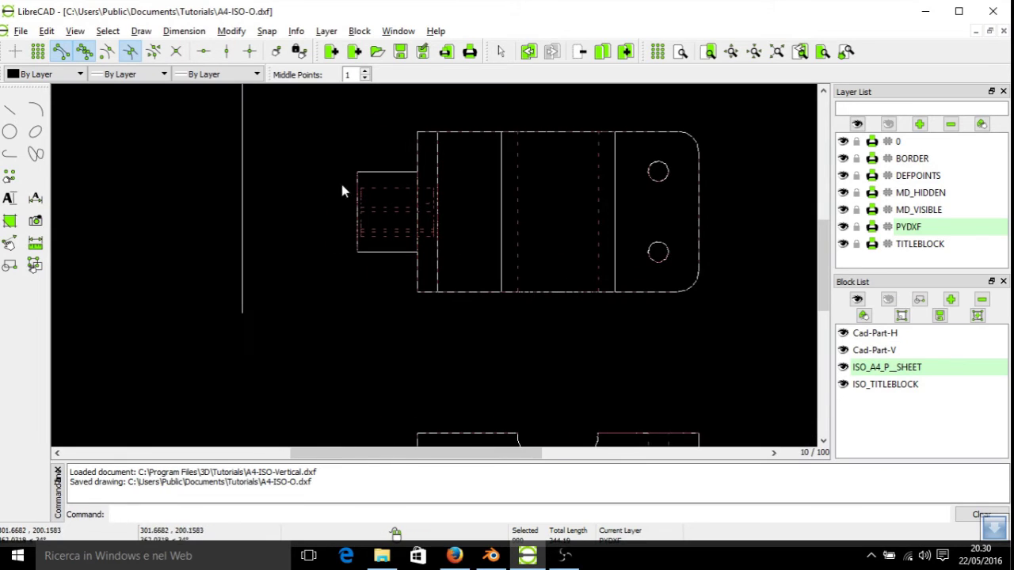
{"action": "left_click", "coordinate": [386, 187]}
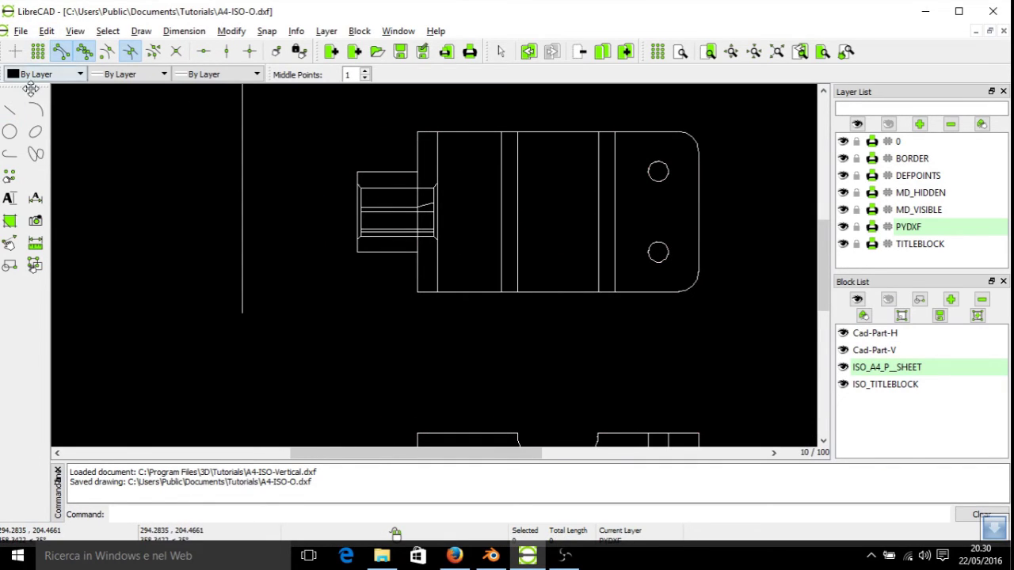
With Snap Middle off, add an aligned 3.3328 dimension between the stub's top and bottom corners.
{"action": "left_click", "coordinate": [30, 201]}
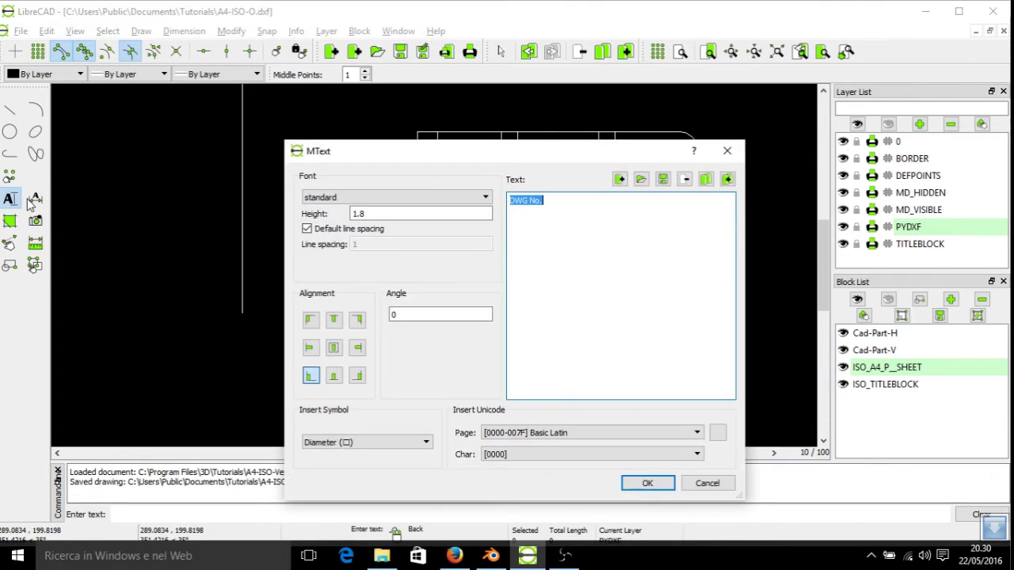
{"action": "key", "text": "Escape"}
{"action": "left_click", "coordinate": [32, 201]}
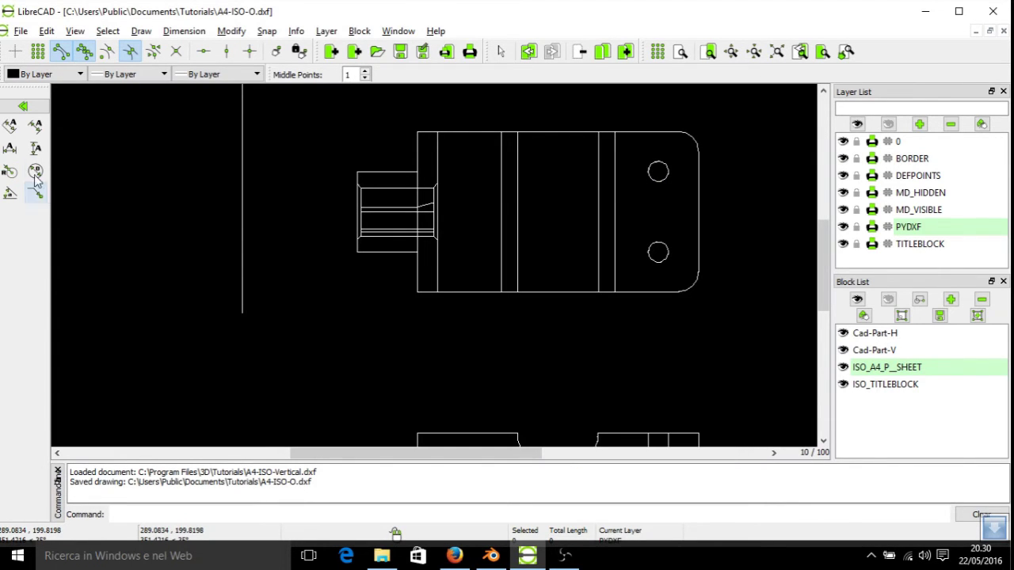
{"action": "left_click", "coordinate": [35, 125]}
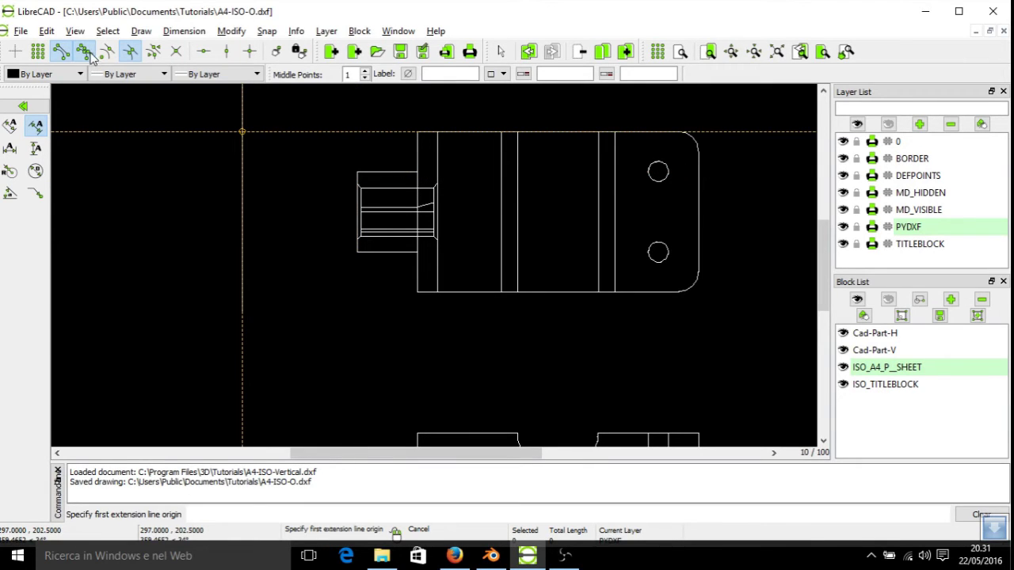
{"action": "left_click", "coordinate": [131, 53]}
{"action": "left_click", "coordinate": [305, 162]}
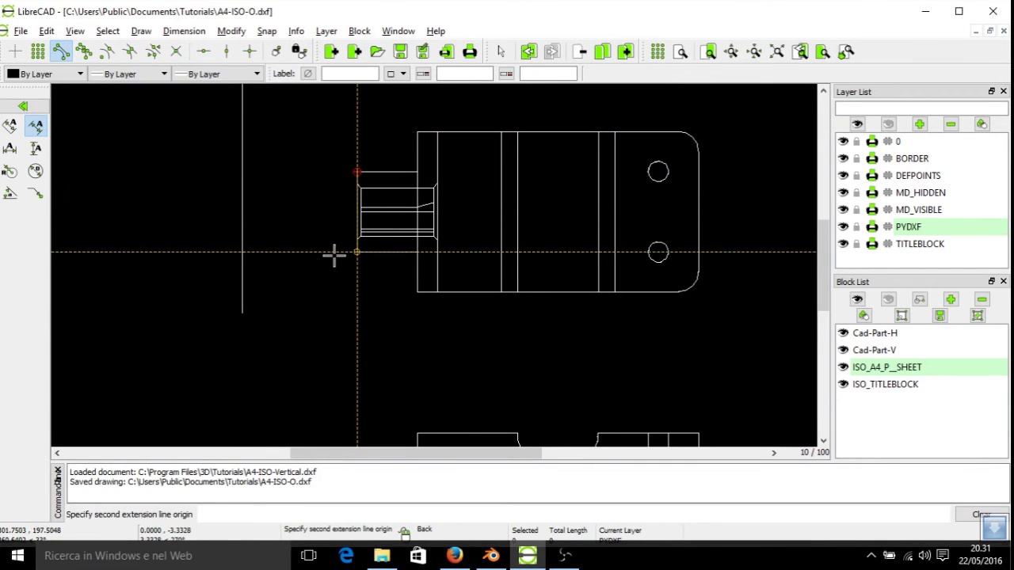
{"action": "left_click", "coordinate": [356, 261]}
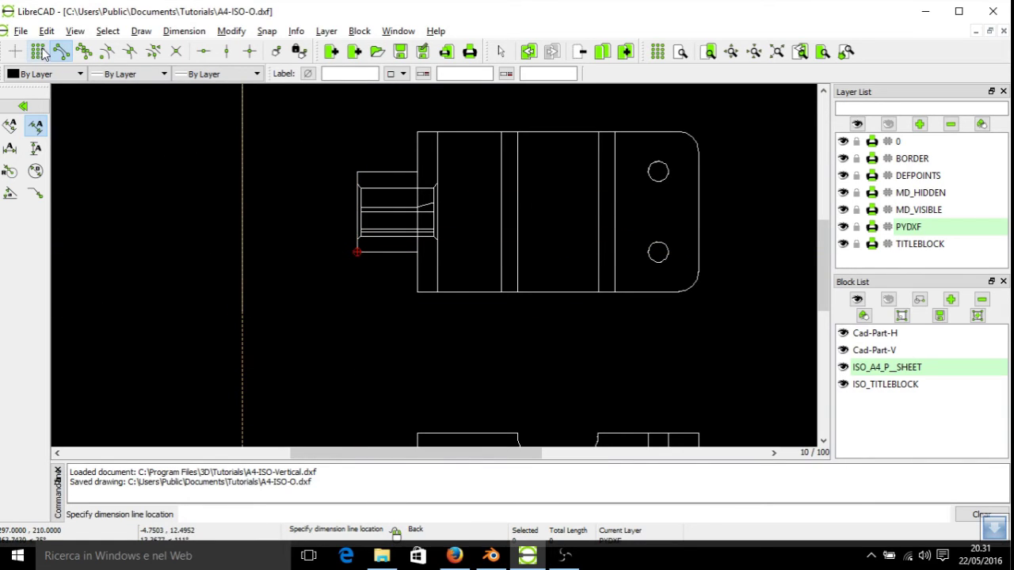
{"action": "scroll", "coordinate": [203, 175], "scroll_direction": "down", "scroll_amount": 5}
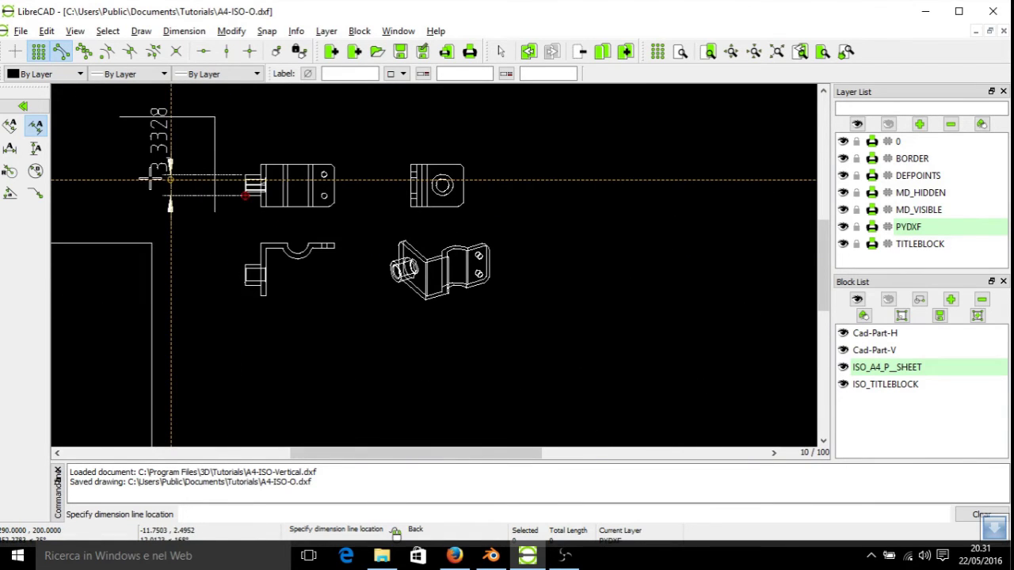
{"action": "left_click", "coordinate": [94, 168]}
{"action": "middle_click_drag", "start_coordinate": [155, 202], "coordinate": [283, 219]}
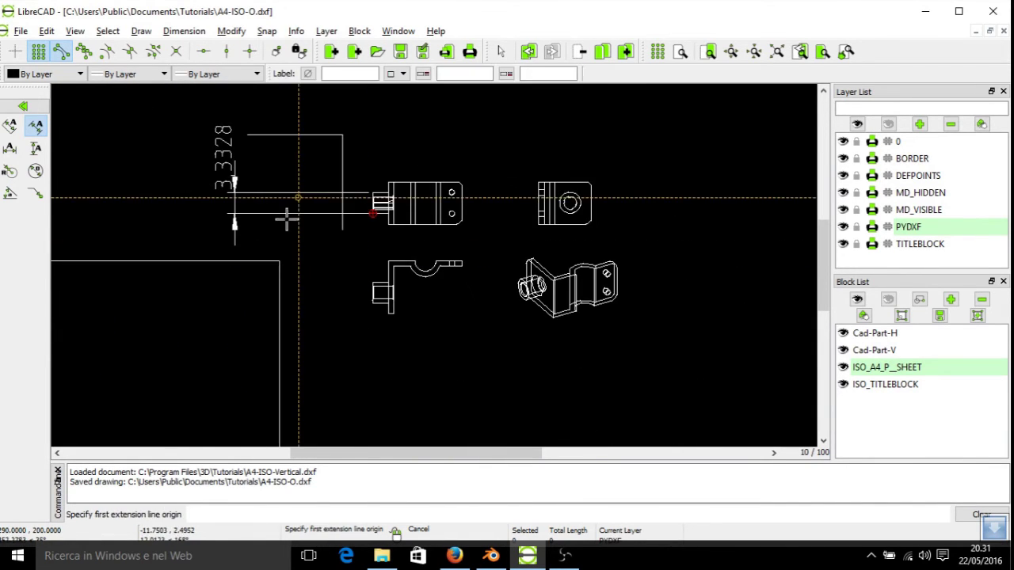
Compute 20 ÷ 3.3328 = 6.00096015362458 in Windows Calculator.
{"action": "left_click", "coordinate": [109, 558]}
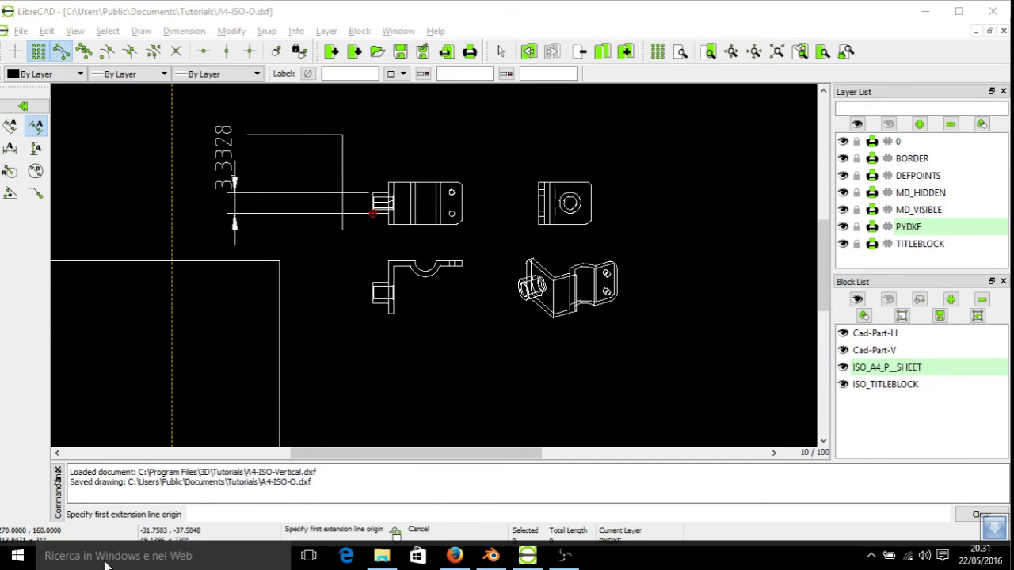
{"action": "type", "text": "calc"}
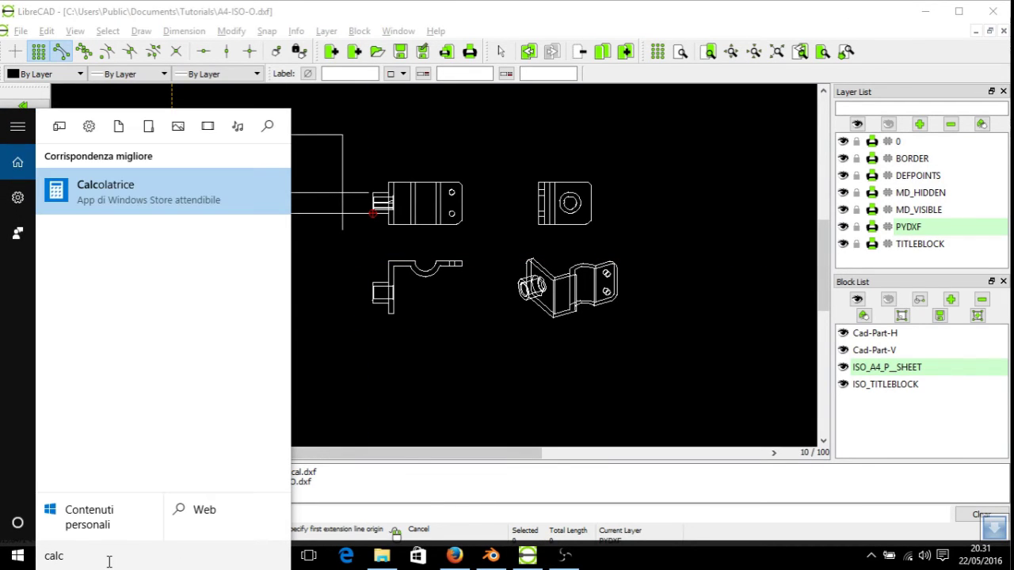
{"action": "key", "text": "Return"}
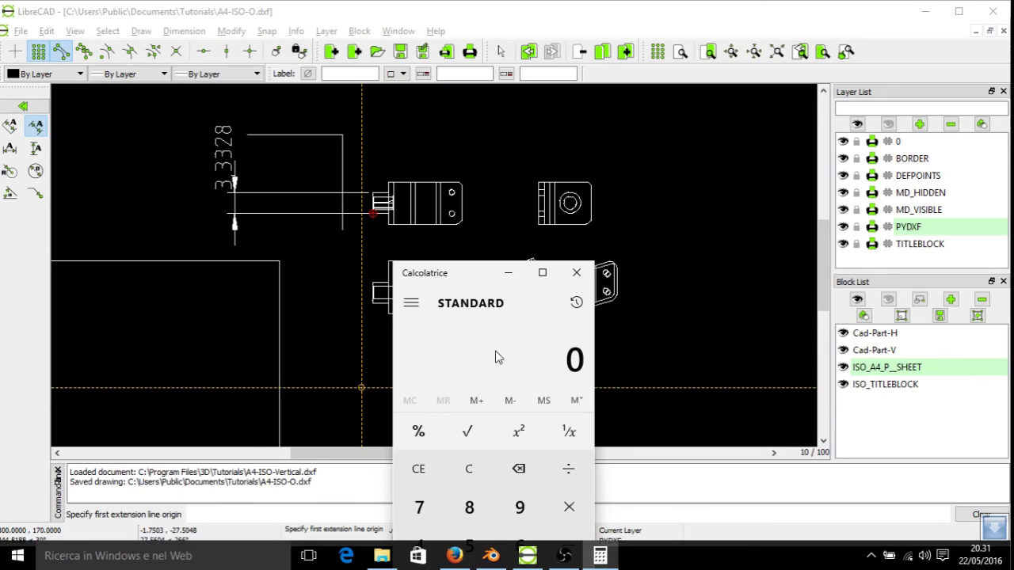
{"action": "type", "text": "20"}
{"action": "key", "text": "slash"}
{"action": "type", "text": "32"}
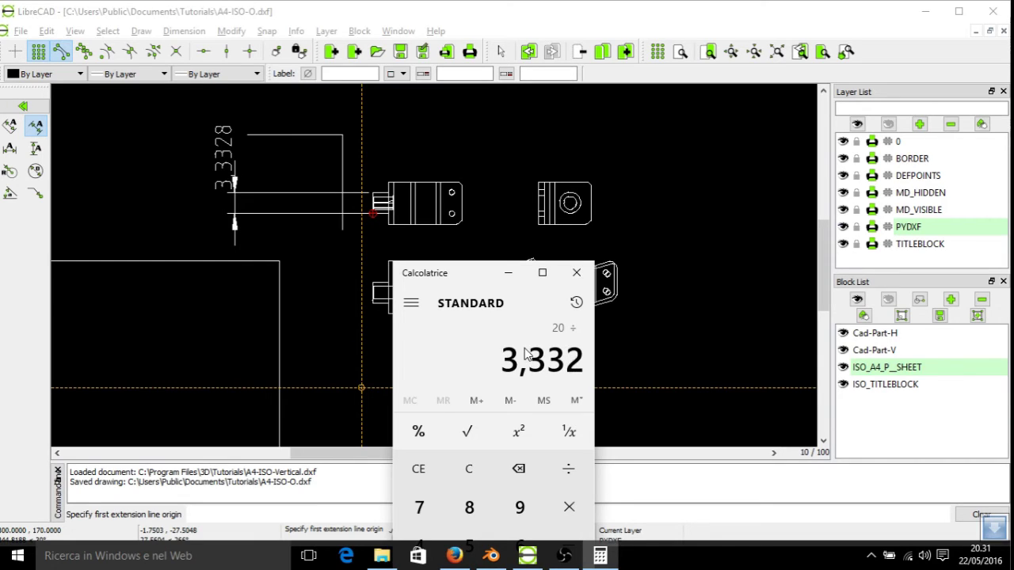
{"action": "type", "text": "5"}
{"action": "key", "text": "BackSpace"}
{"action": "type", "text": "8"}
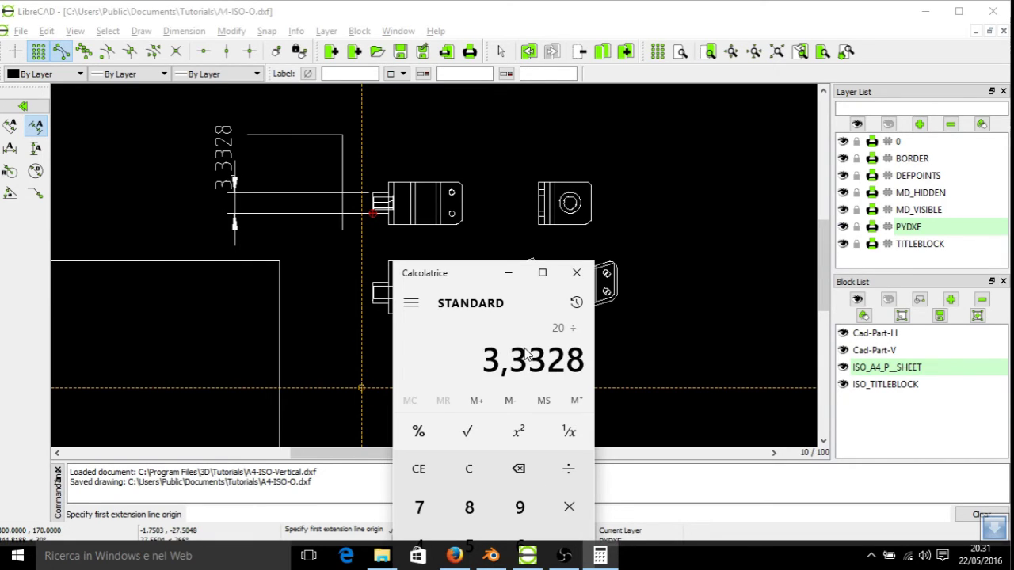
{"action": "key", "text": "Return"}
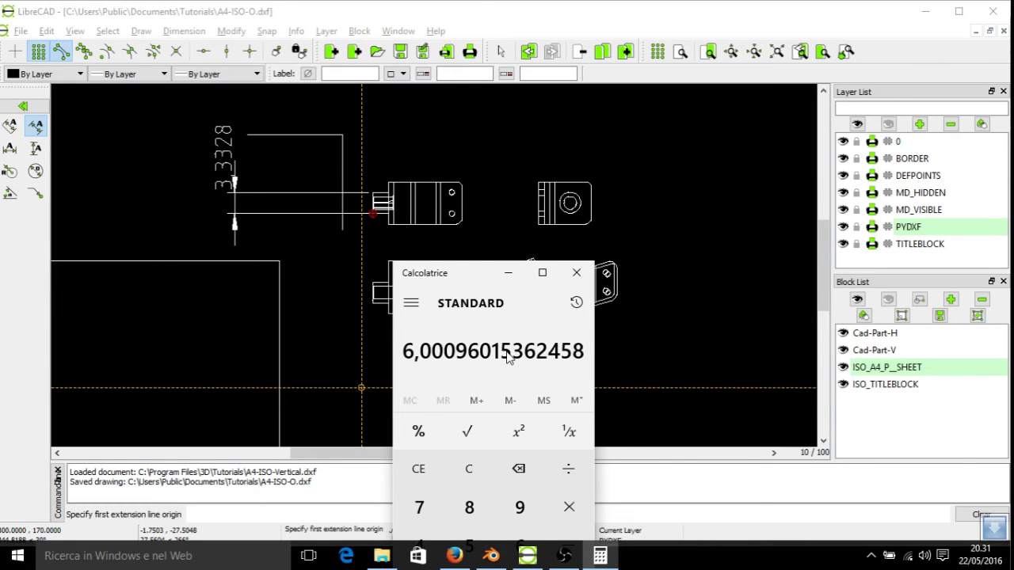
Return to LibreCAD and end the dimensioning command.
{"action": "left_click", "coordinate": [340, 272]}
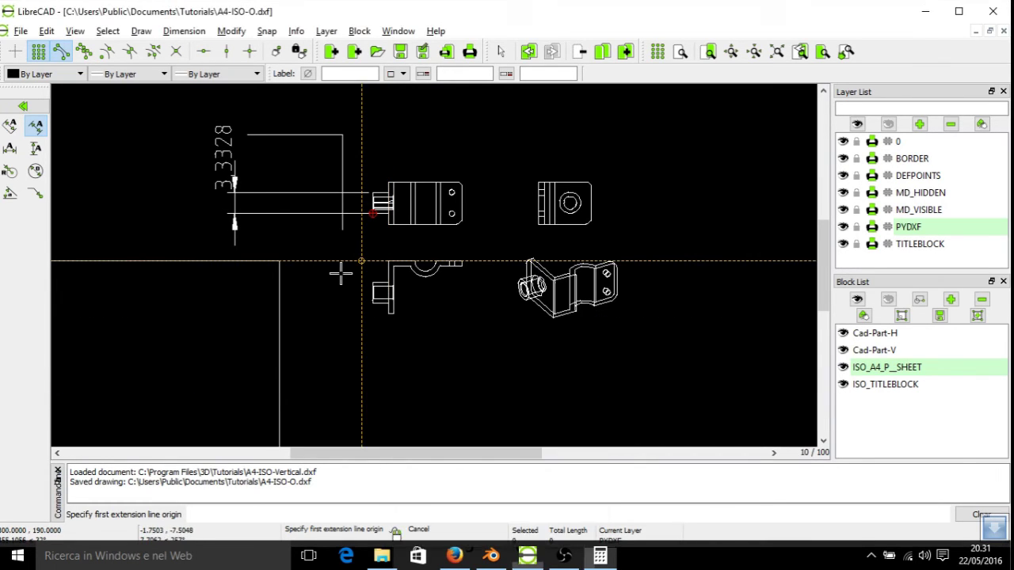
{"action": "left_click", "coordinate": [361, 261]}
{"action": "key", "text": "Escape"}
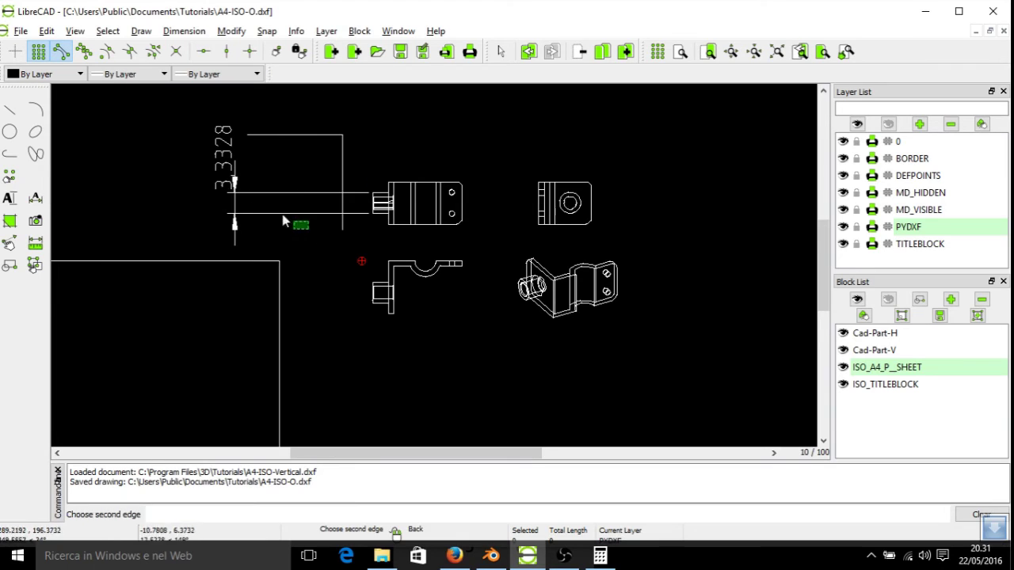
Delete the 3.3328 dimension and scale all part views by 6.00096015362458 about the line corner.
{"action": "left_click", "coordinate": [233, 178]}
{"action": "key", "text": "Delete"}
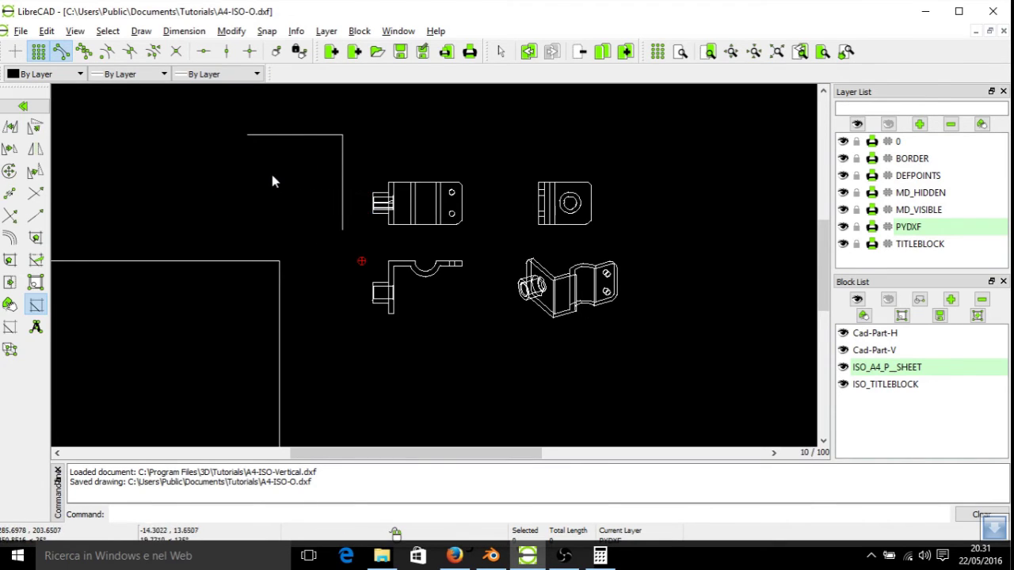
{"action": "left_click_drag", "start_coordinate": [647, 353], "coordinate": [371, 133]}
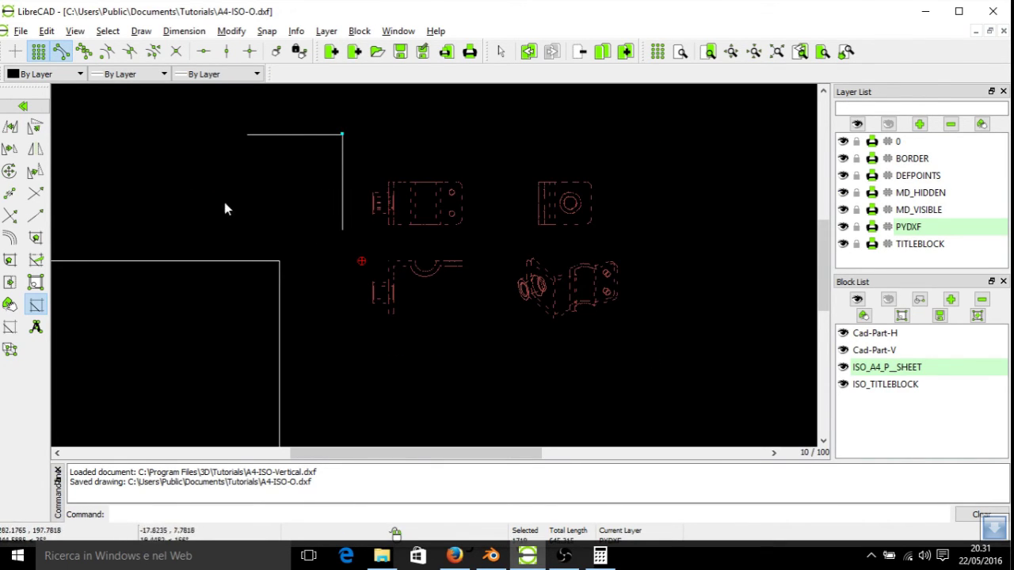
{"action": "left_click", "coordinate": [9, 149]}
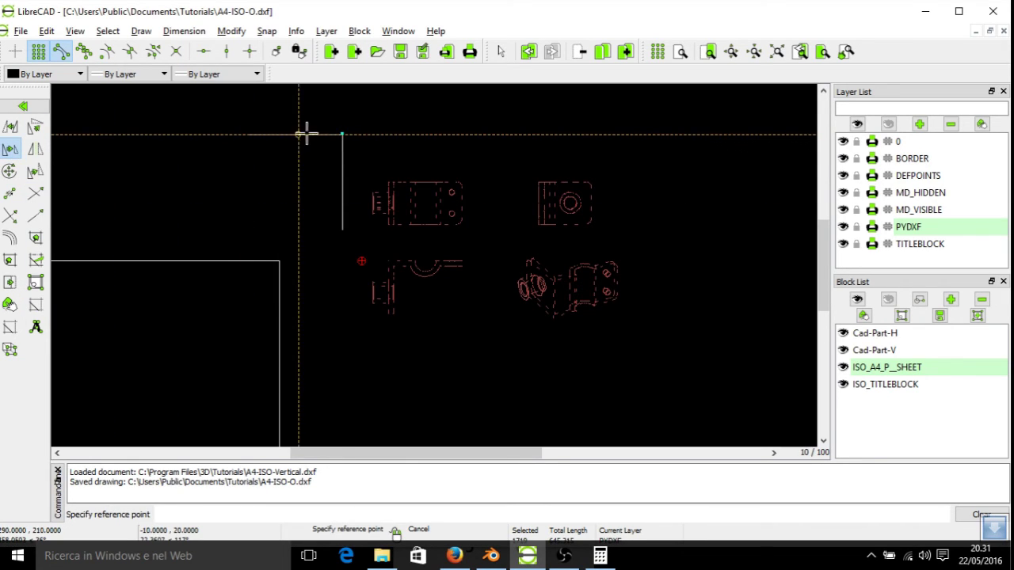
{"action": "left_click", "coordinate": [342, 134]}
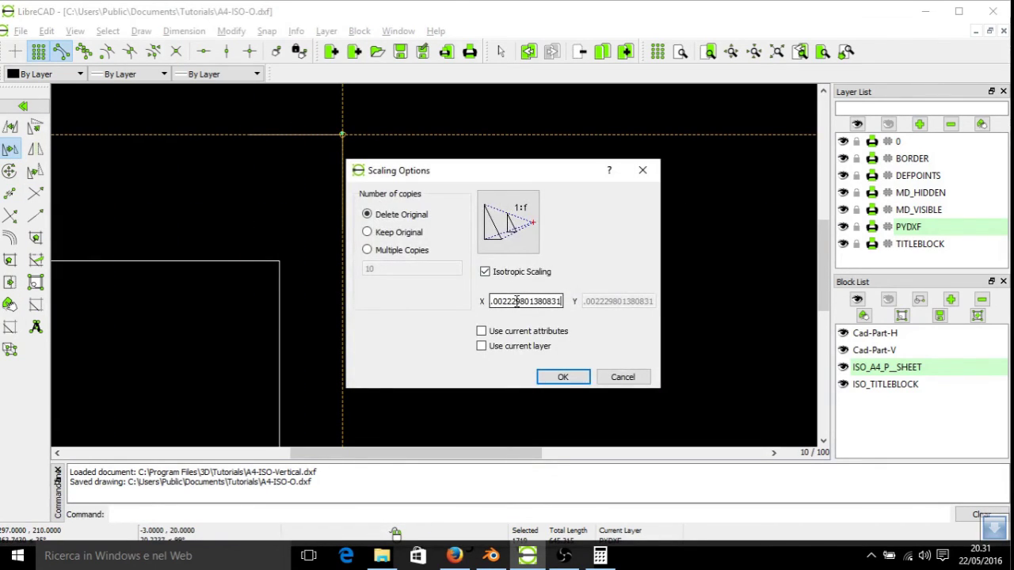
{"action": "right_click", "coordinate": [516, 301]}
{"action": "left_click", "coordinate": [563, 425]}
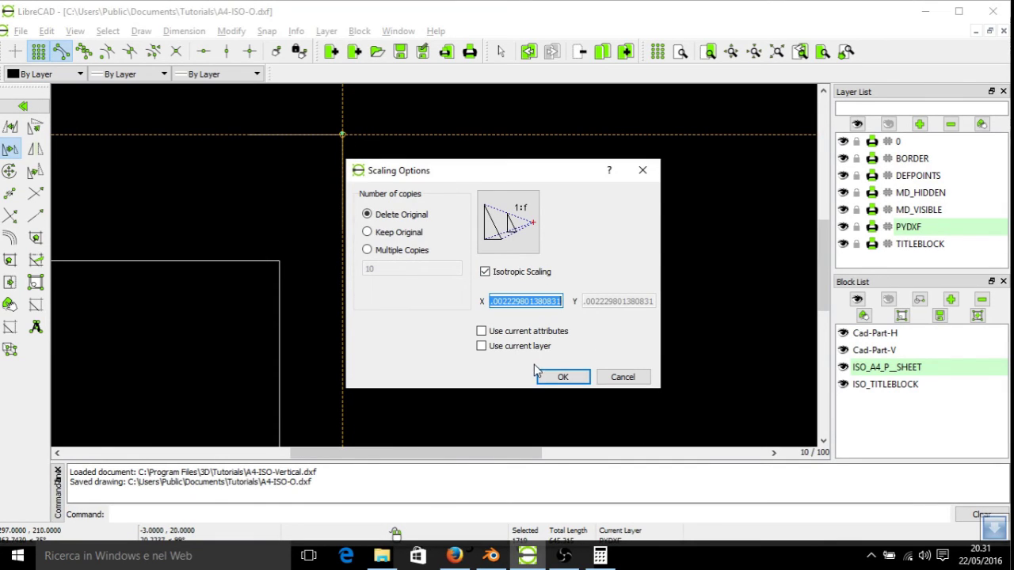
{"action": "key", "text": "ctrl+v"}
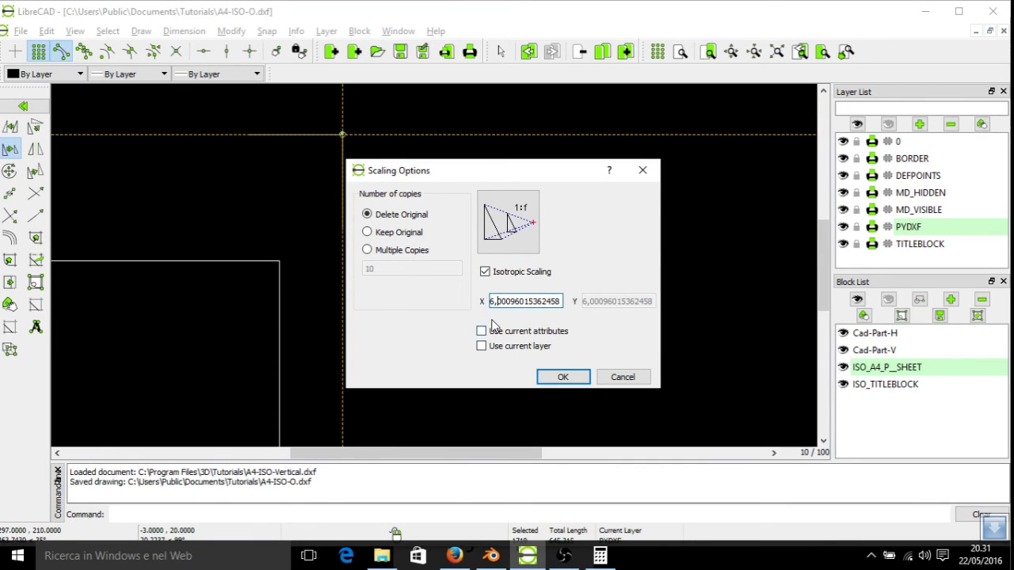
{"action": "type", "text": "."}
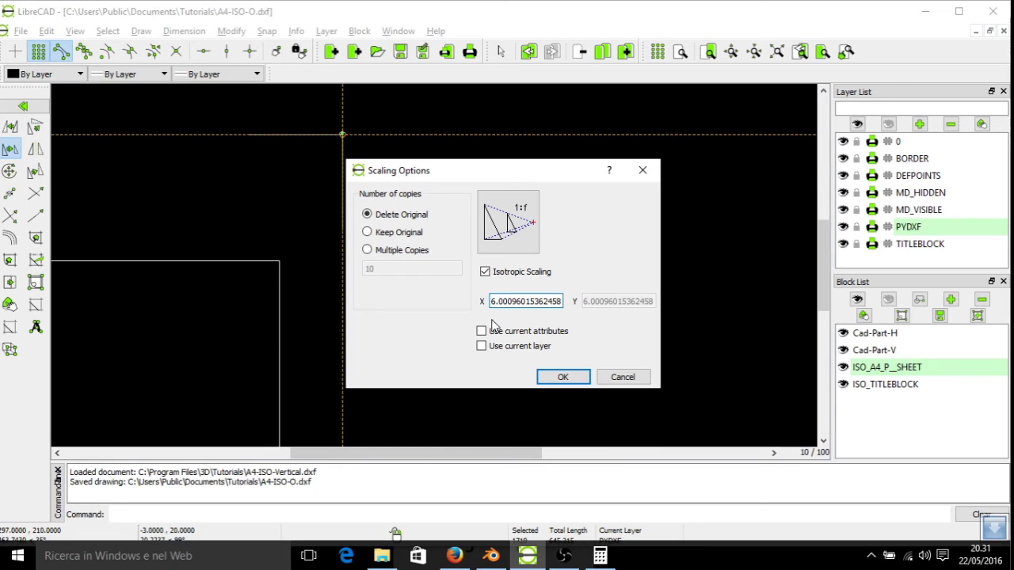
{"action": "left_click", "coordinate": [561, 377]}
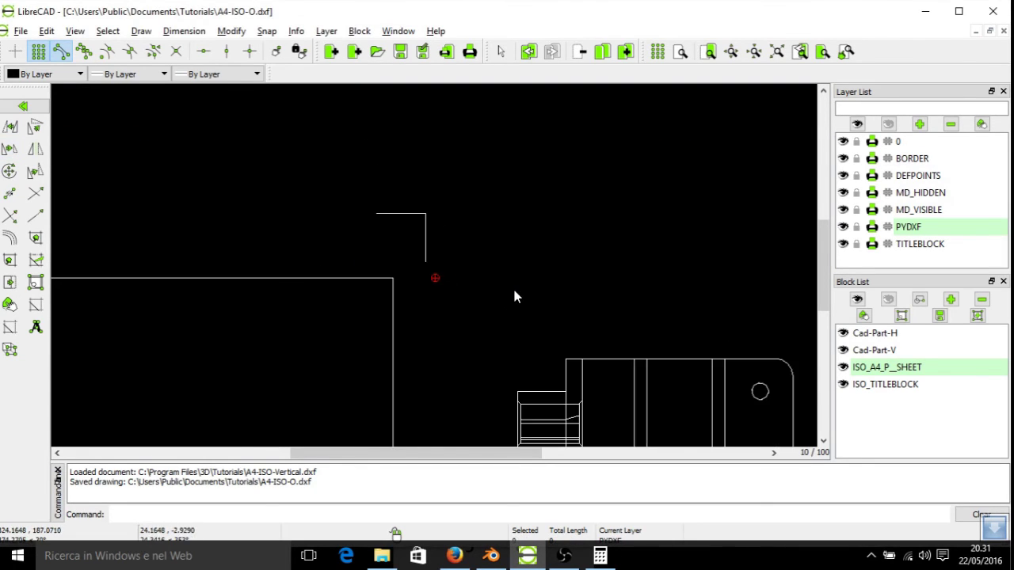
Add an aligned 20 dimension across the left stub of the front view.
{"action": "middle_click_drag", "start_coordinate": [514, 294], "coordinate": [452, 187]}
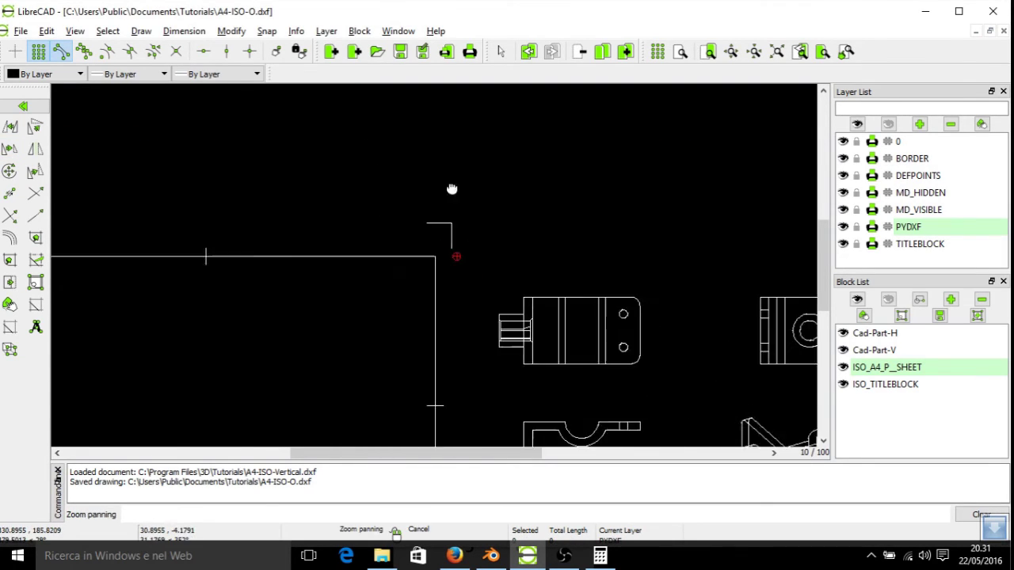
{"action": "left_click", "coordinate": [29, 111]}
{"action": "left_click", "coordinate": [36, 199]}
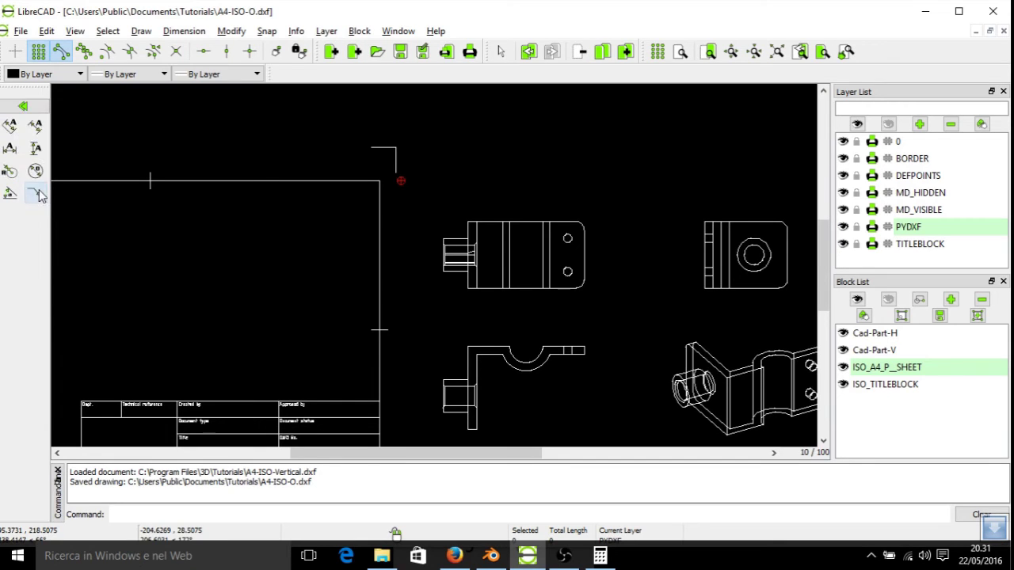
{"action": "left_click", "coordinate": [35, 126]}
{"action": "scroll", "coordinate": [476, 266], "scroll_direction": "up", "scroll_amount": 5}
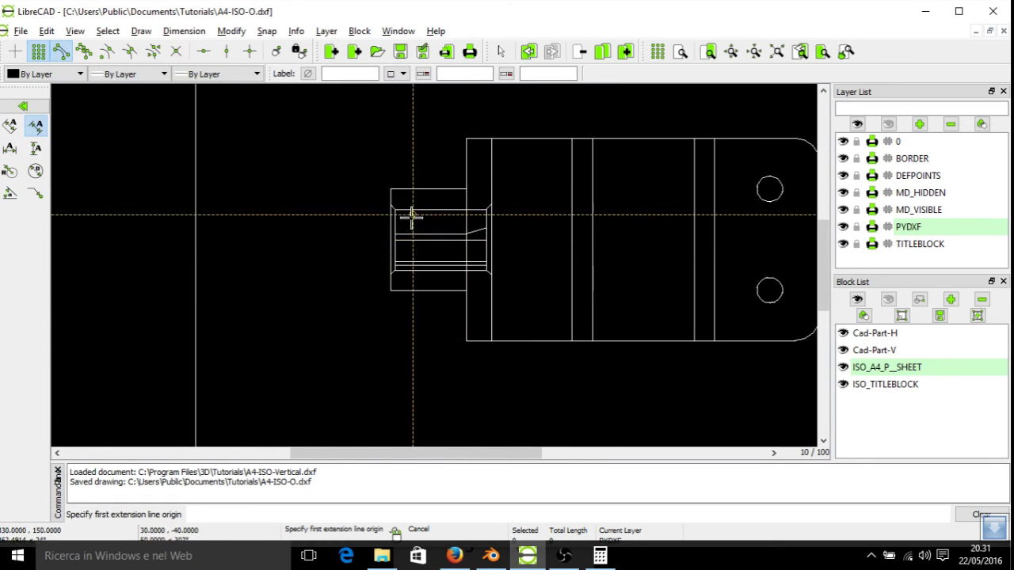
{"action": "left_click", "coordinate": [390, 188]}
{"action": "left_click", "coordinate": [391, 290]}
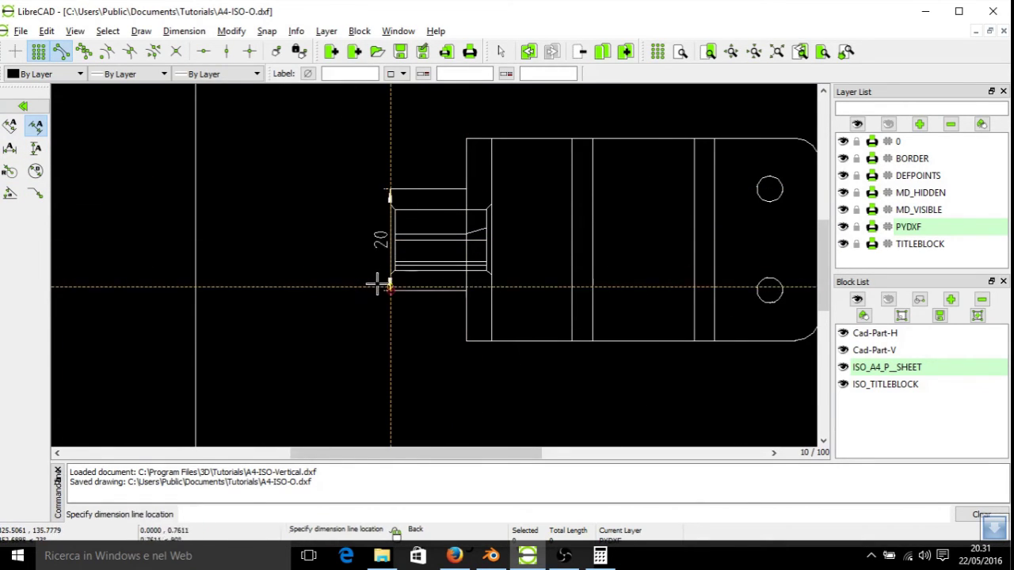
{"action": "left_click", "coordinate": [311, 265]}
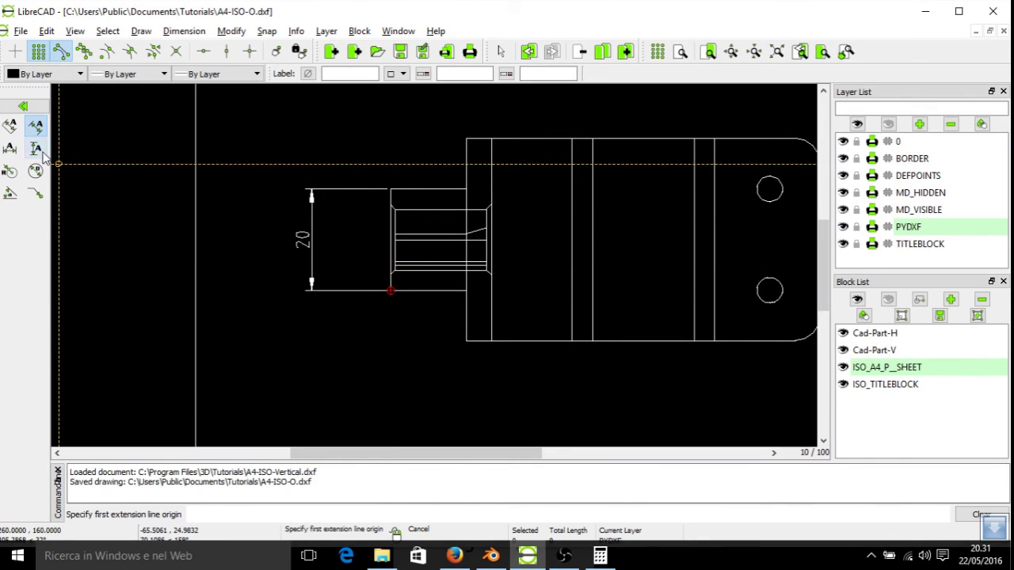
Add an aligned 40.0002 dimension across the part's full height at its right end.
{"action": "scroll", "coordinate": [453, 167], "scroll_direction": "down", "scroll_amount": 2}
{"action": "middle_click_drag", "start_coordinate": [642, 182], "coordinate": [529, 183]}
{"action": "left_click", "coordinate": [558, 149]}
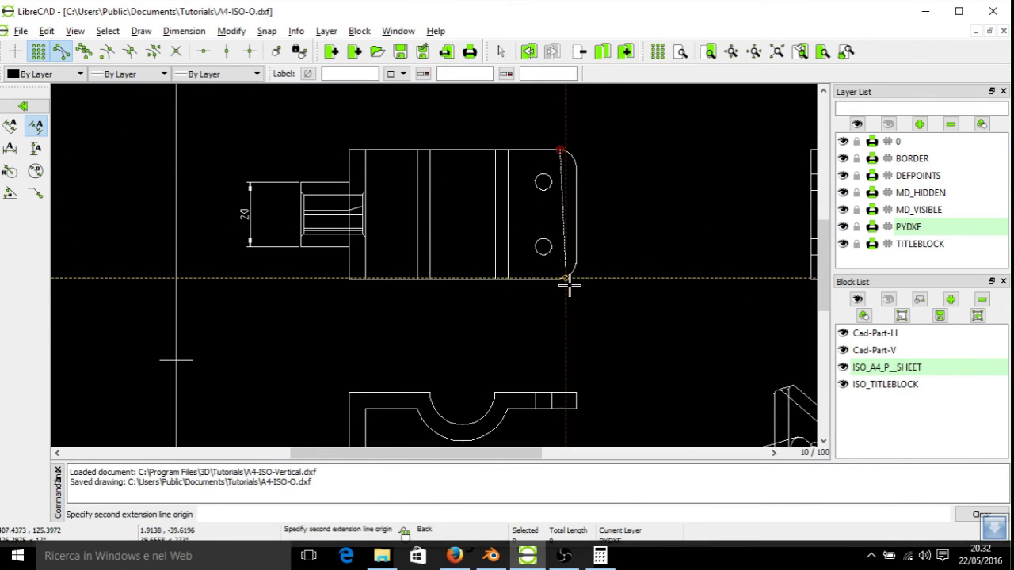
{"action": "left_click", "coordinate": [560, 279]}
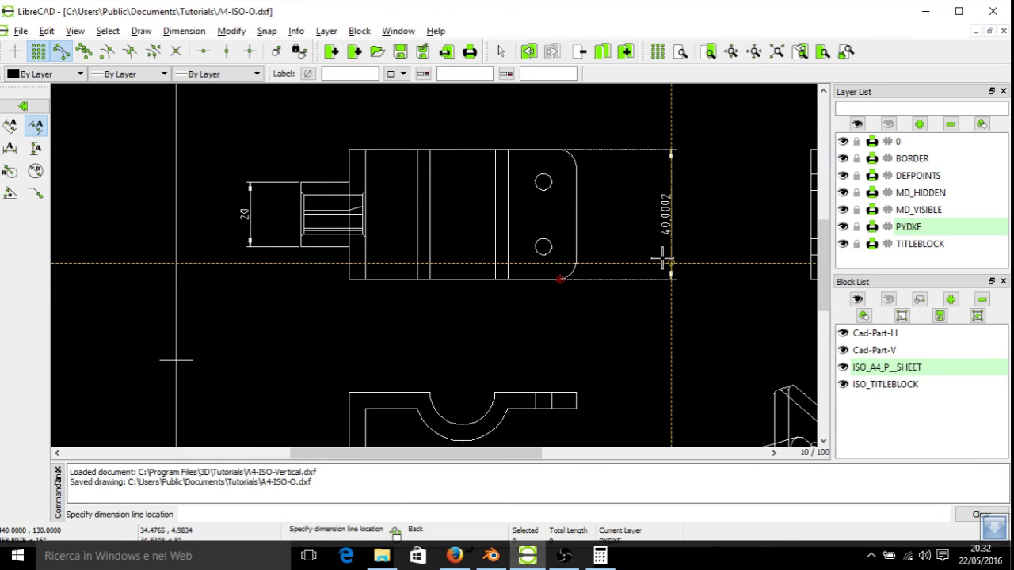
{"action": "left_click", "coordinate": [662, 260]}
{"action": "left_click", "coordinate": [45, 30]}
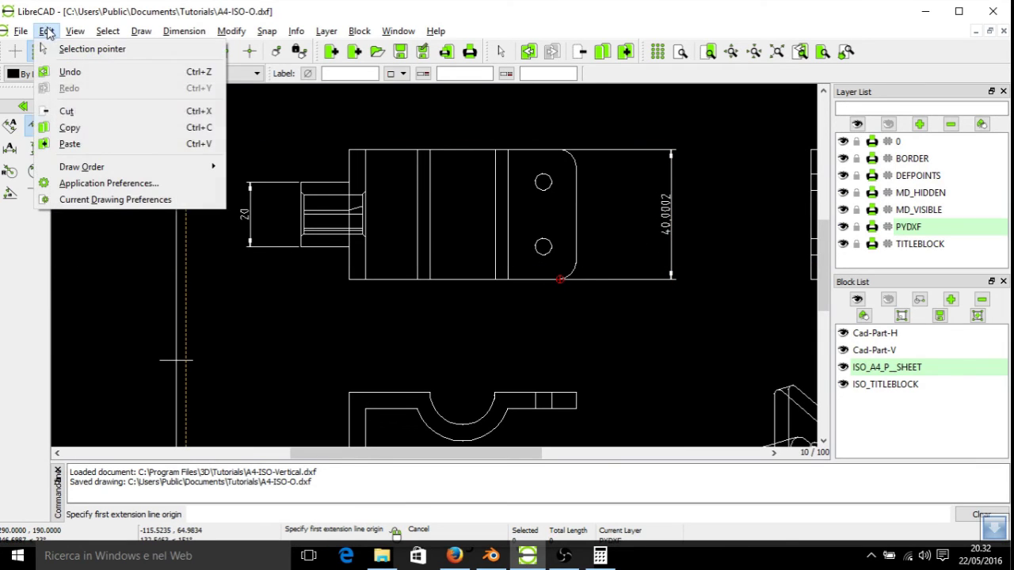
Set the drawing's linear dimension precision to 0.0.
{"action": "left_click", "coordinate": [102, 198]}
{"action": "left_click", "coordinate": [409, 169]}
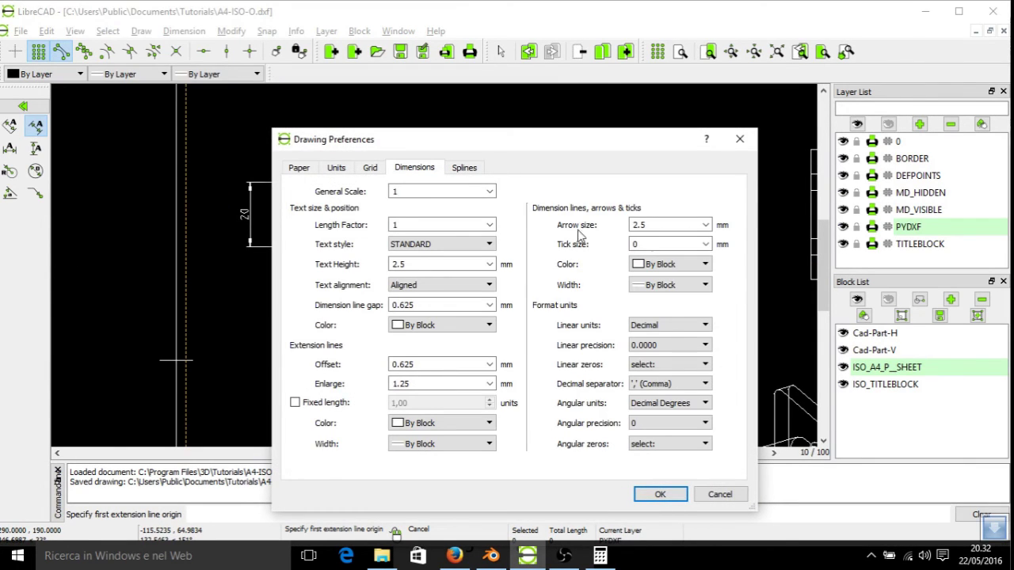
{"action": "left_click", "coordinate": [670, 344]}
{"action": "left_click", "coordinate": [672, 371]}
{"action": "left_click", "coordinate": [657, 492]}
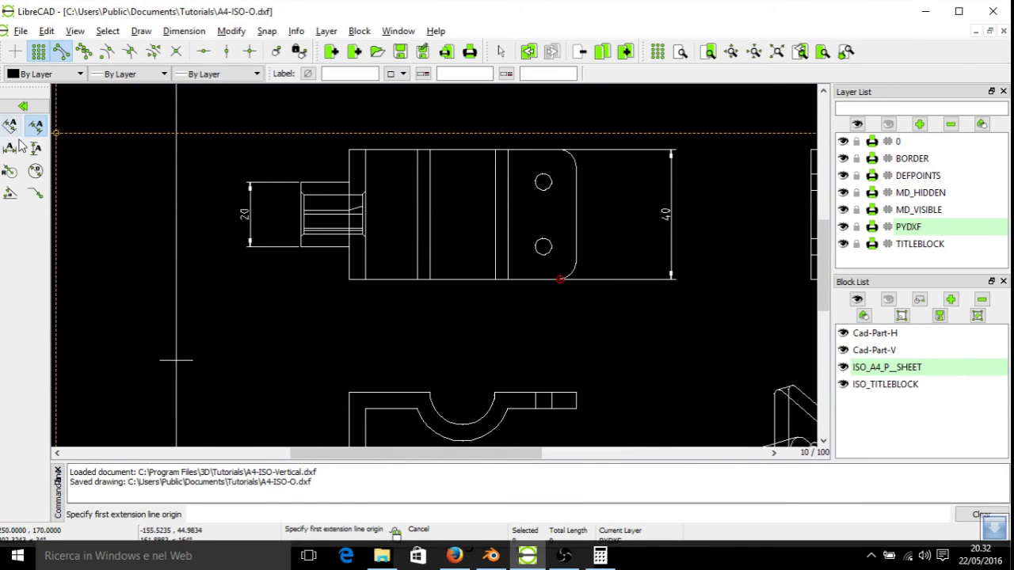
Add the 85 width dimension above the front view and 50 above the side view.
{"action": "left_click", "coordinate": [301, 183]}
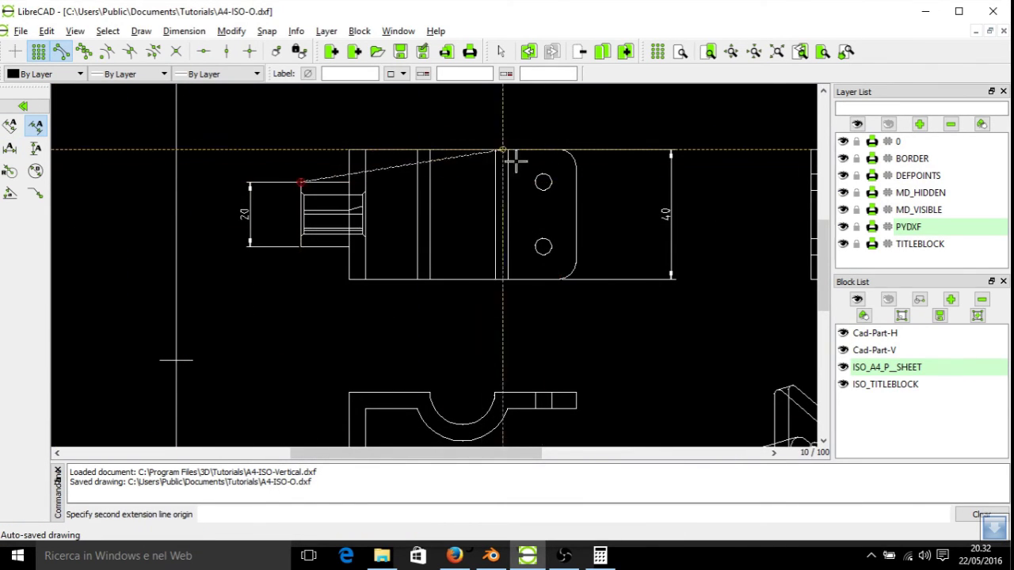
{"action": "left_click", "coordinate": [575, 165]}
{"action": "left_click", "coordinate": [481, 100]}
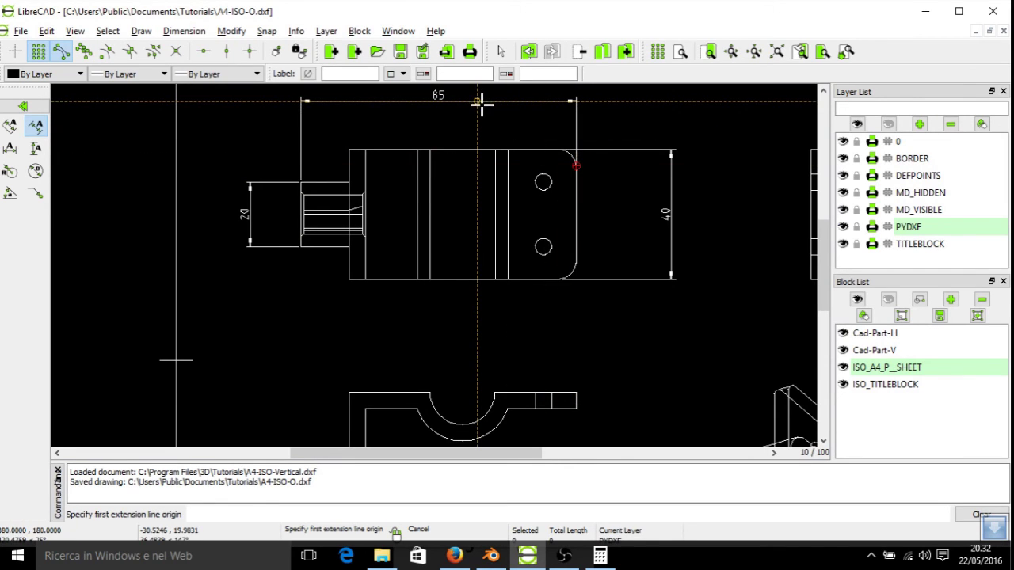
{"action": "scroll", "coordinate": [522, 199], "scroll_direction": "down", "scroll_amount": 3}
{"action": "scroll", "coordinate": [423, 219], "scroll_direction": "up", "scroll_amount": 1}
{"action": "scroll", "coordinate": [382, 164], "scroll_direction": "up", "scroll_amount": 1}
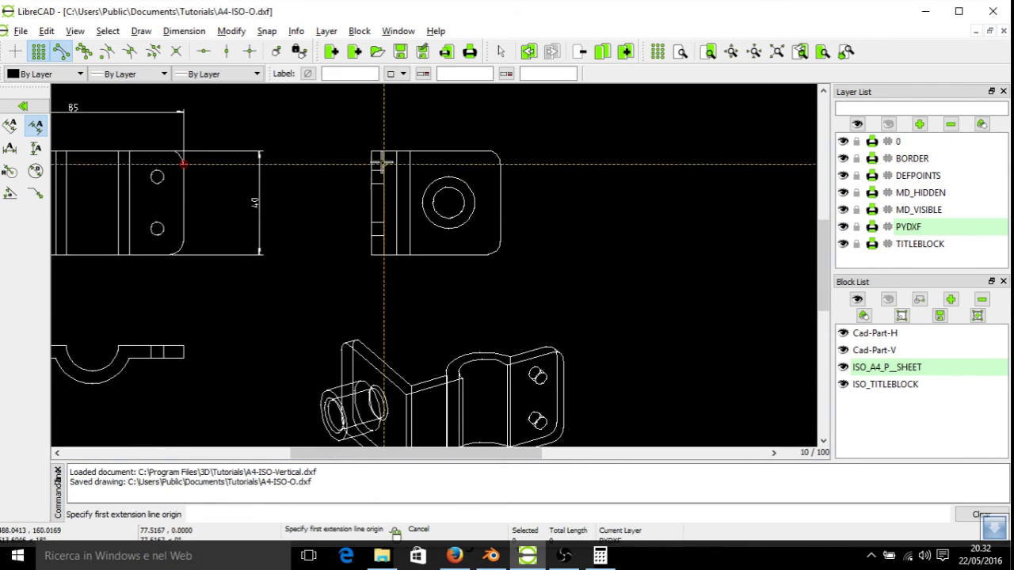
{"action": "left_click", "coordinate": [371, 151]}
{"action": "left_click", "coordinate": [500, 164]}
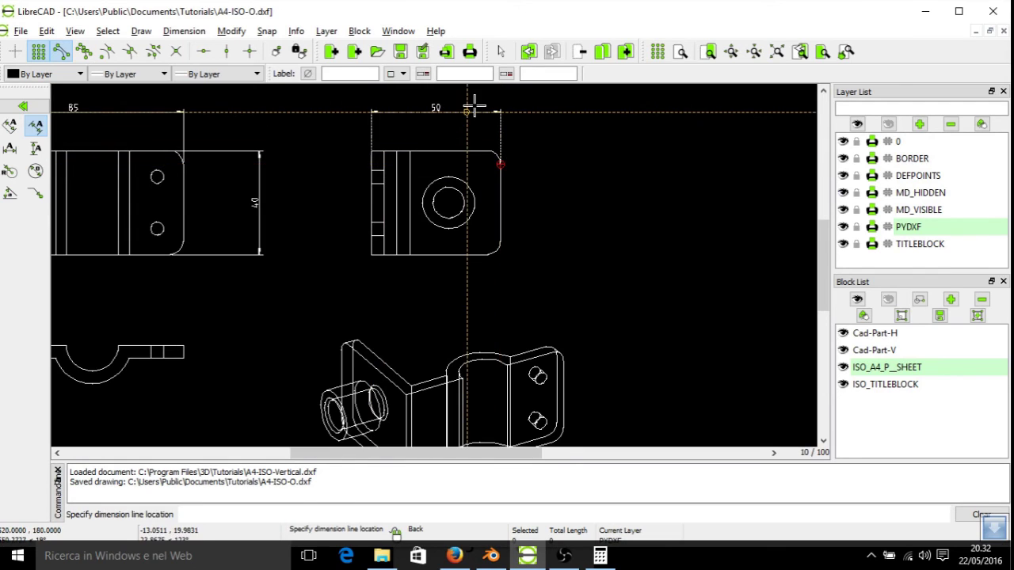
{"action": "left_click", "coordinate": [473, 107]}
{"action": "scroll", "coordinate": [407, 153], "scroll_direction": "down", "scroll_amount": 1}
{"action": "scroll", "coordinate": [407, 153], "scroll_direction": "down", "scroll_amount": 1}
{"action": "scroll", "coordinate": [368, 205], "scroll_direction": "up", "scroll_amount": 3}
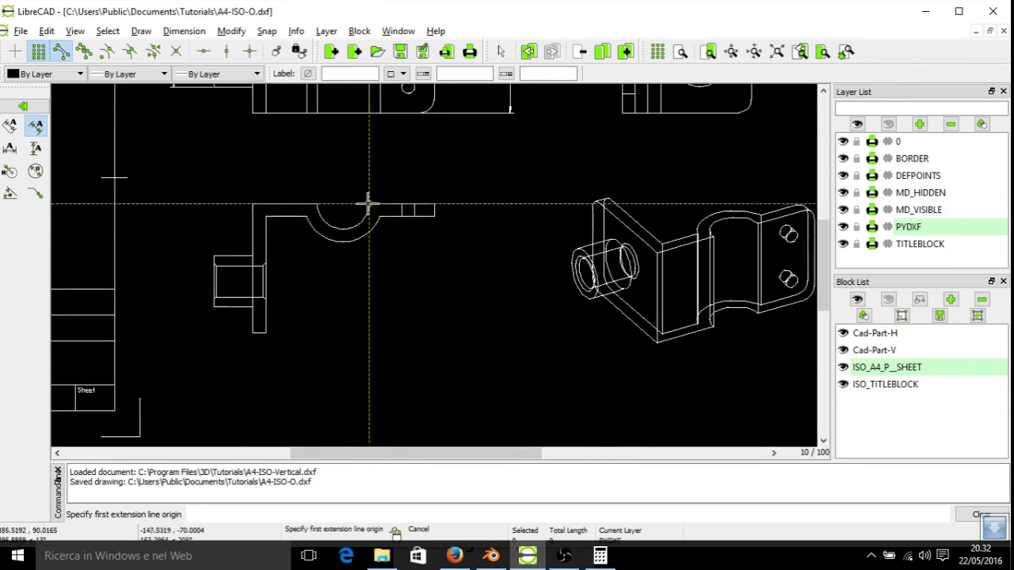
{"action": "scroll", "coordinate": [278, 214], "scroll_direction": "up", "scroll_amount": 1}
Add chained 35.5 and 35 dimensions along the lower view's top edge.
{"action": "left_click", "coordinate": [229, 202]}
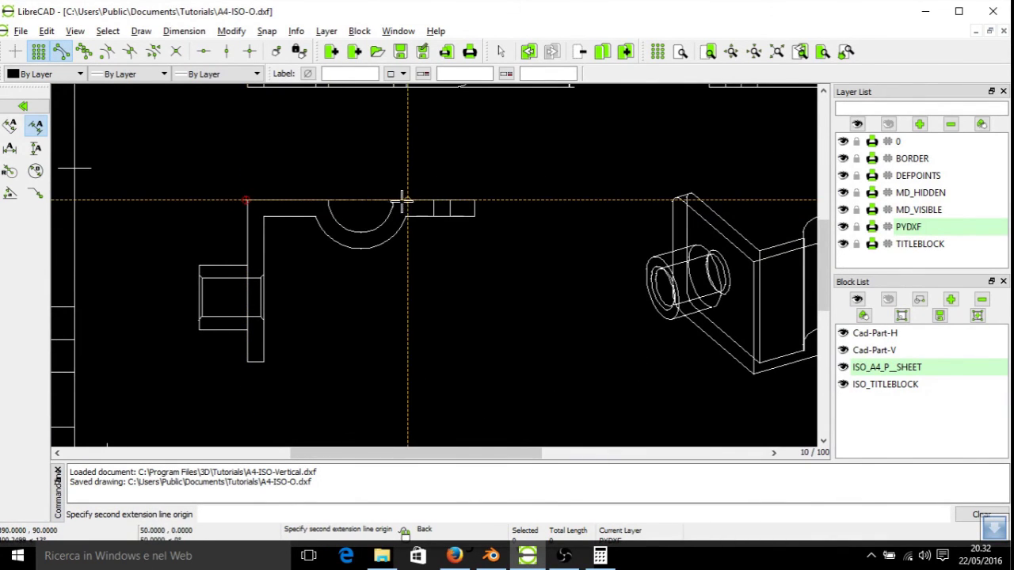
{"action": "left_click", "coordinate": [361, 232]}
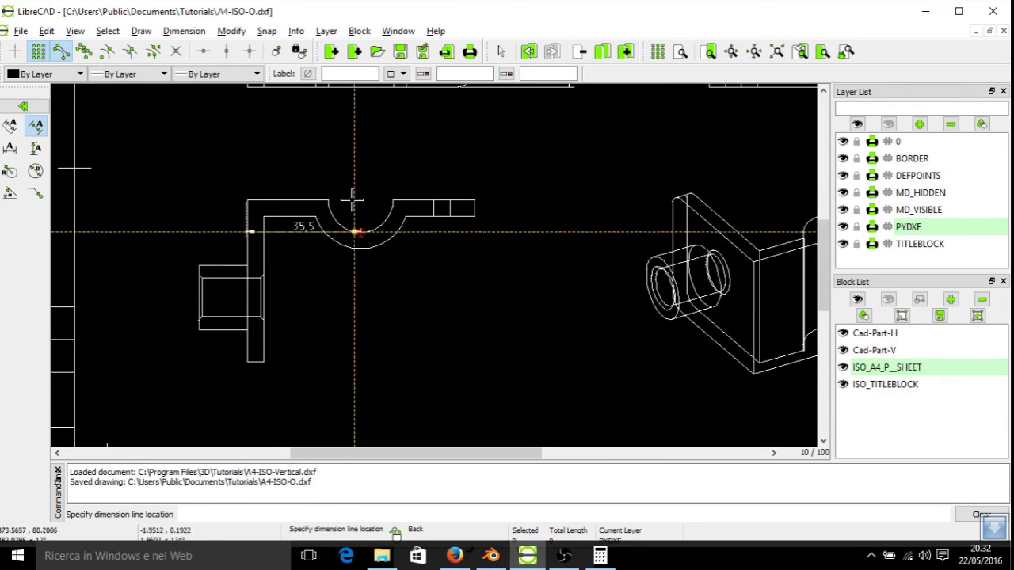
{"action": "left_click", "coordinate": [346, 167]}
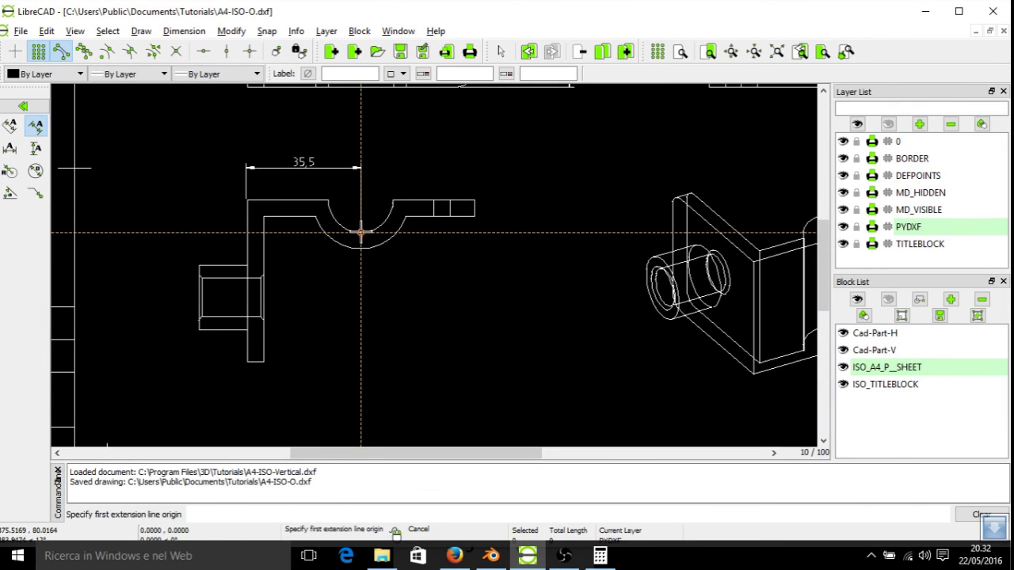
{"action": "left_click", "coordinate": [361, 232]}
{"action": "left_click", "coordinate": [473, 201]}
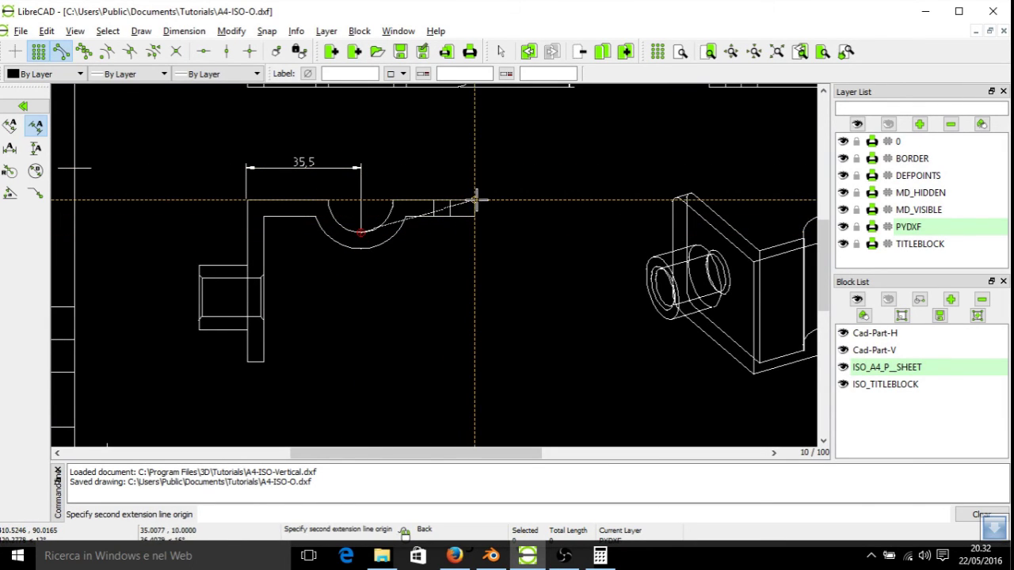
{"action": "left_click", "coordinate": [428, 167]}
{"action": "scroll", "coordinate": [392, 178], "scroll_direction": "down", "scroll_amount": 2}
{"action": "scroll", "coordinate": [400, 185], "scroll_direction": "down", "scroll_amount": 1}
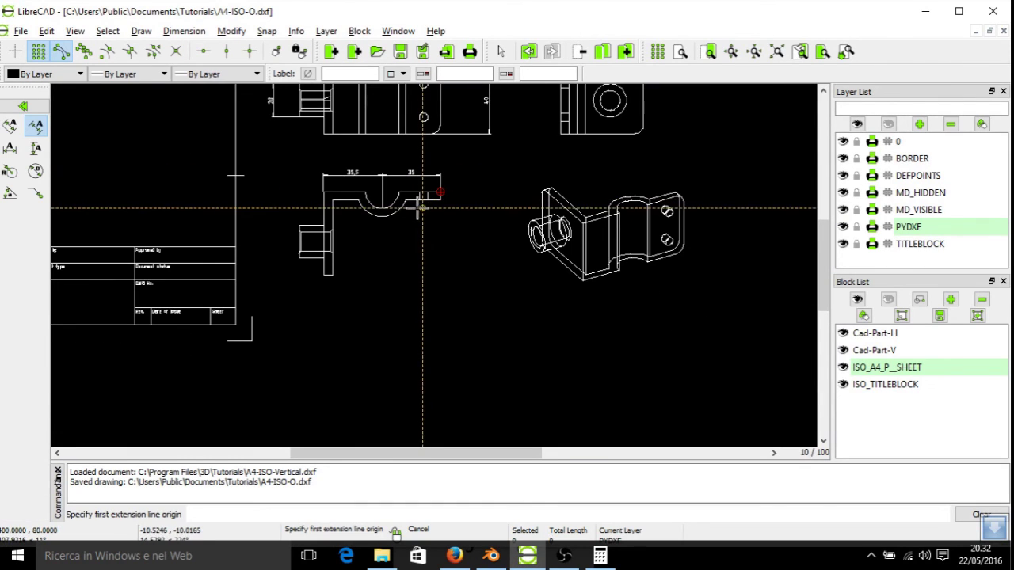
{"action": "right_click", "coordinate": [420, 188]}
{"action": "scroll", "coordinate": [475, 253], "scroll_direction": "down", "scroll_amount": 1}
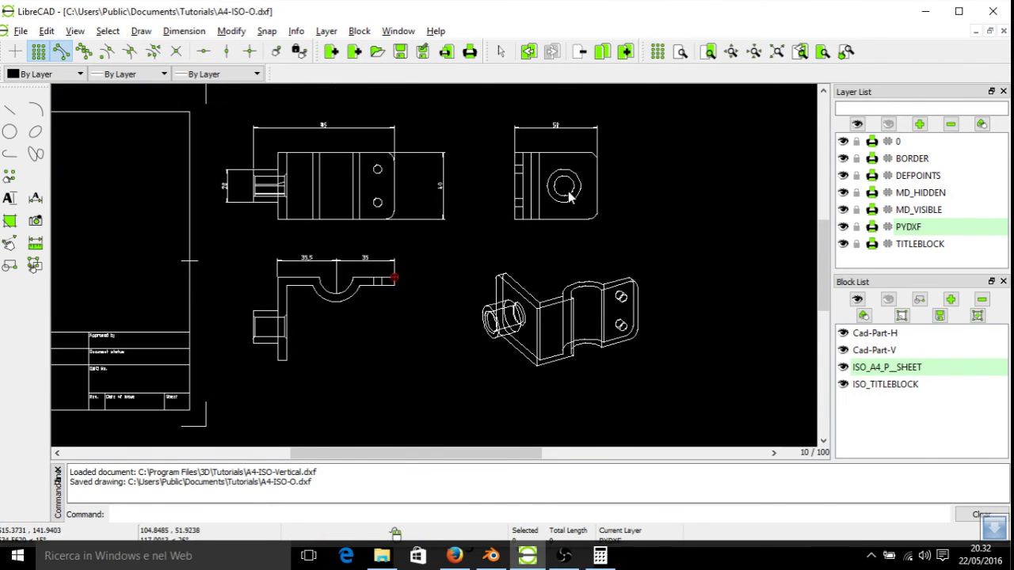
Open the Cad-Part-H block for editing and select all of its entities.
{"action": "left_click", "coordinate": [877, 351]}
{"action": "left_click", "coordinate": [878, 336]}
{"action": "right_click", "coordinate": [877, 336]}
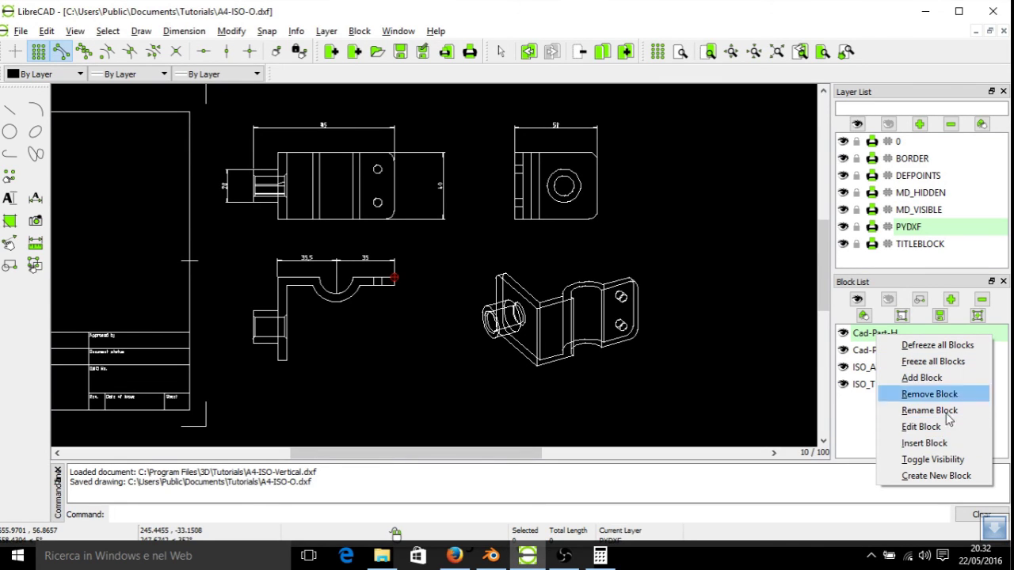
{"action": "left_click", "coordinate": [9, 250]}
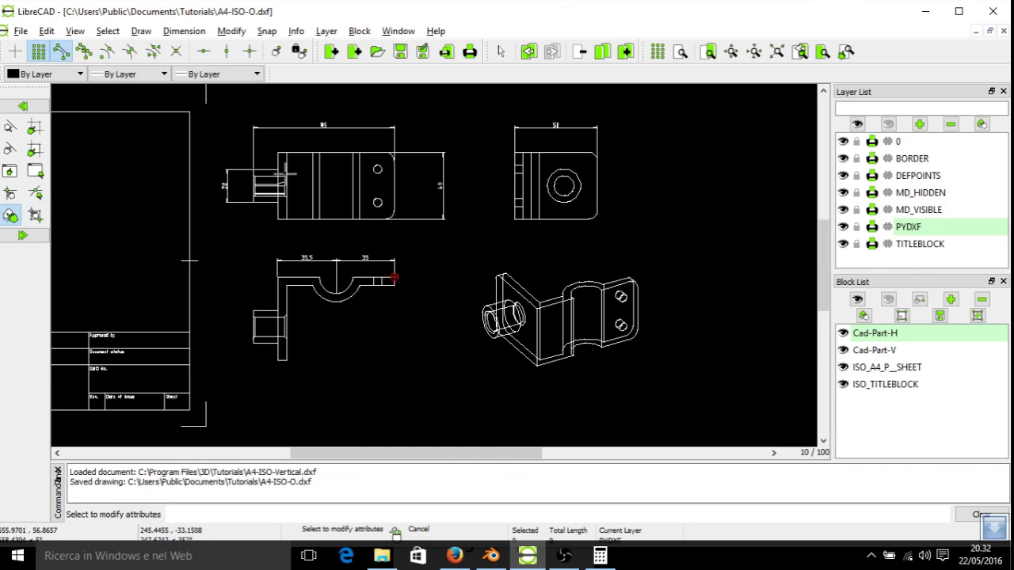
{"action": "key", "text": "ctrl+a"}
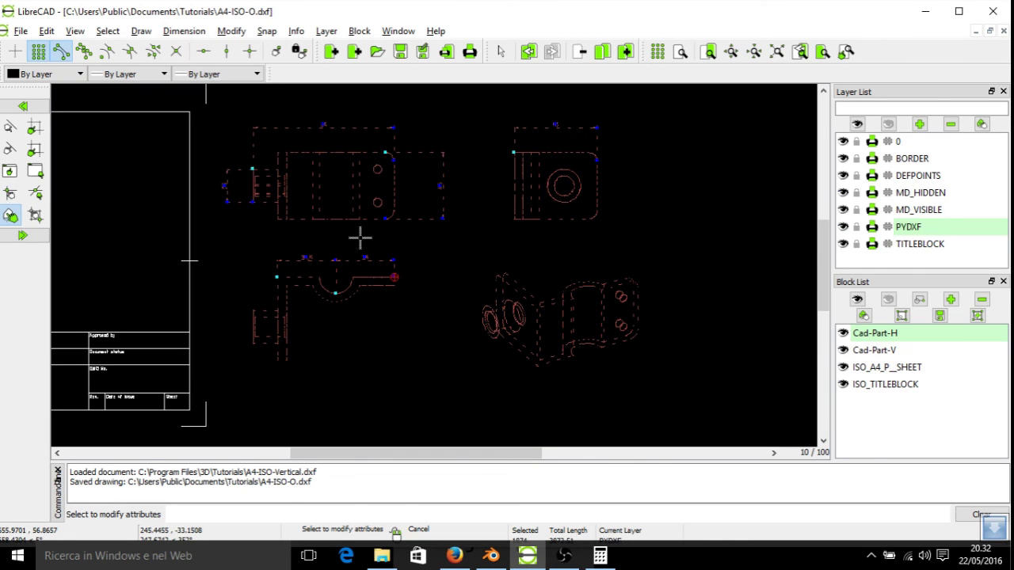
{"action": "key", "text": "Escape"}
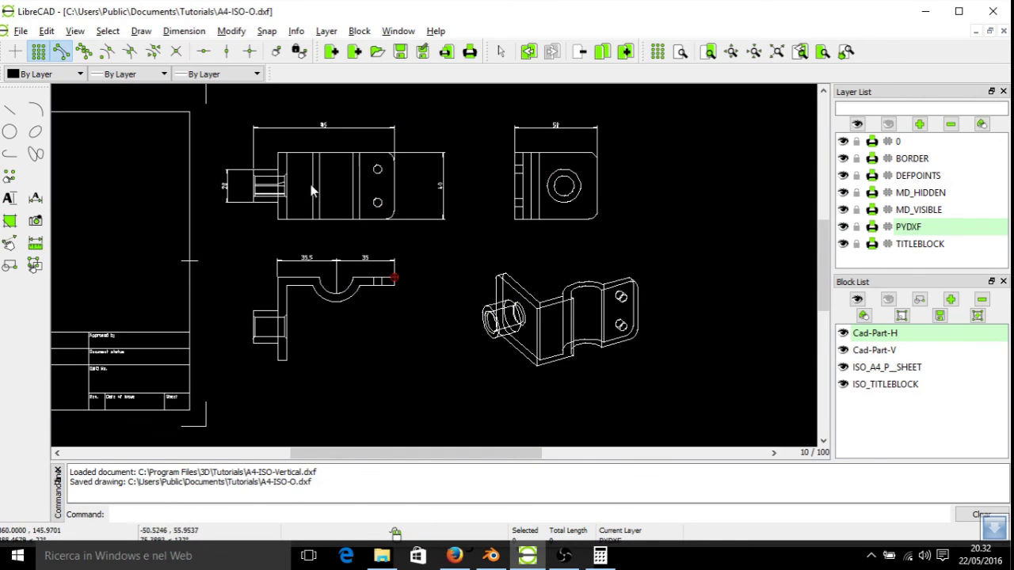
{"action": "key", "text": "ctrl+a"}
Put the selected entities on layer MD_HIDDEN with colour, width and line type By Layer.
{"action": "left_click", "coordinate": [9, 304]}
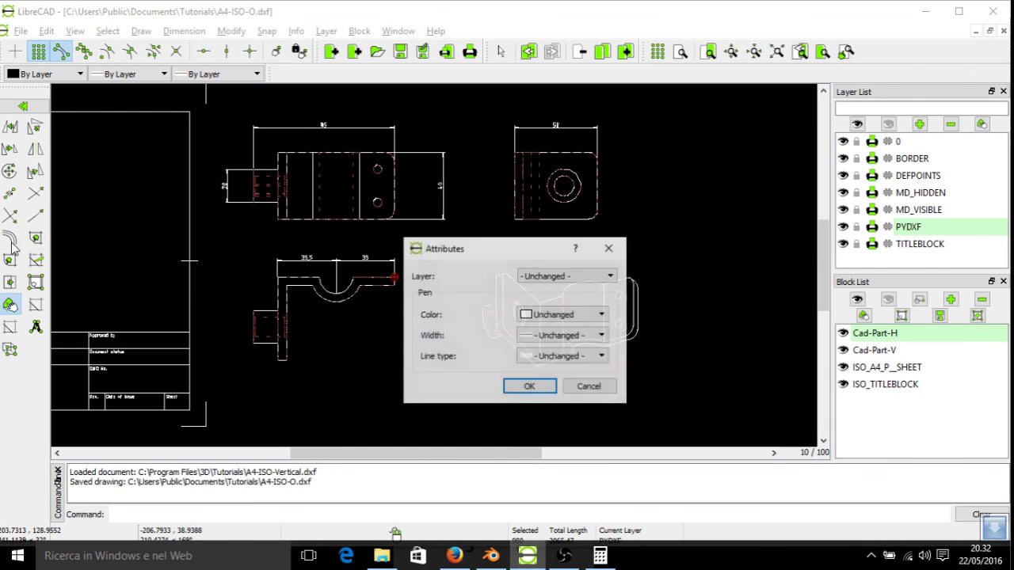
{"action": "left_click", "coordinate": [557, 275]}
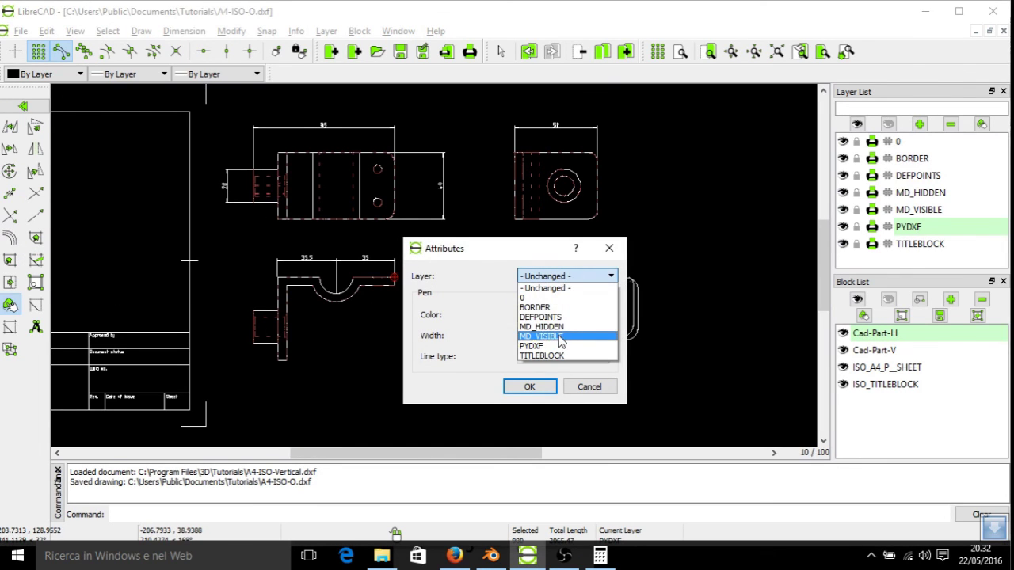
{"action": "left_click", "coordinate": [554, 327]}
{"action": "left_click", "coordinate": [564, 315]}
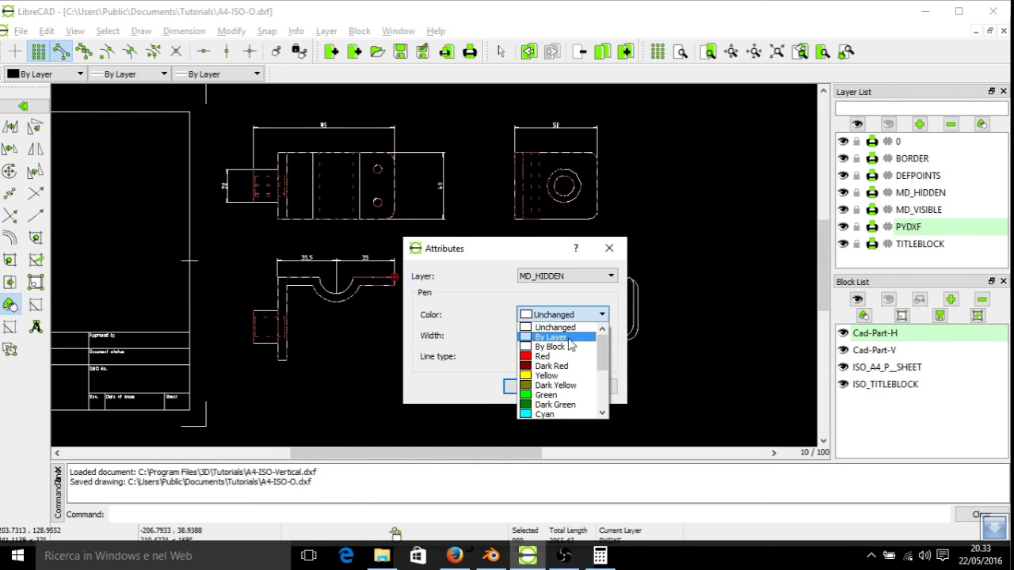
{"action": "left_click", "coordinate": [578, 336]}
{"action": "left_click", "coordinate": [579, 335]}
{"action": "left_click", "coordinate": [564, 358]}
{"action": "left_click", "coordinate": [564, 356]}
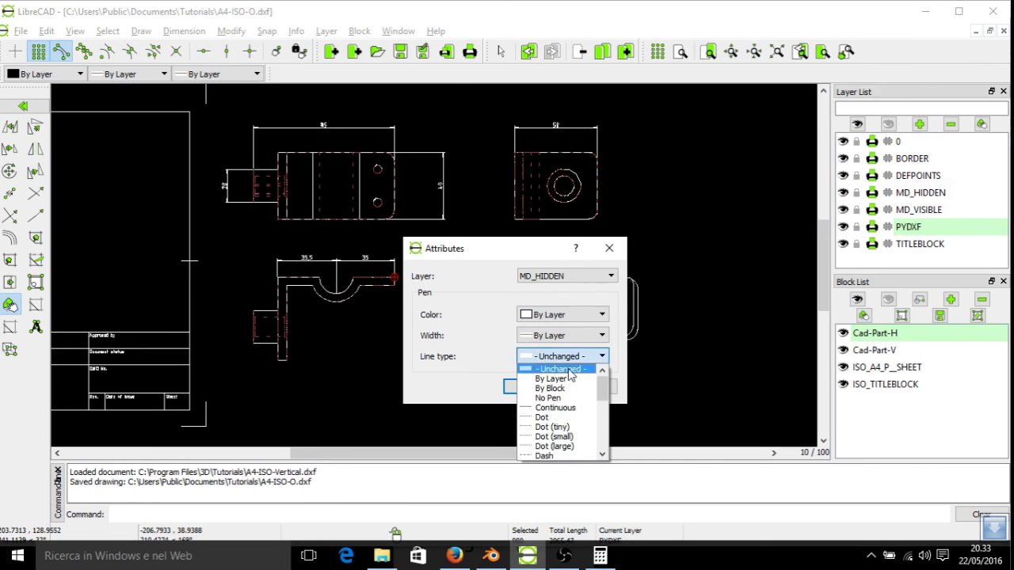
{"action": "left_click", "coordinate": [564, 378]}
{"action": "left_click", "coordinate": [529, 387]}
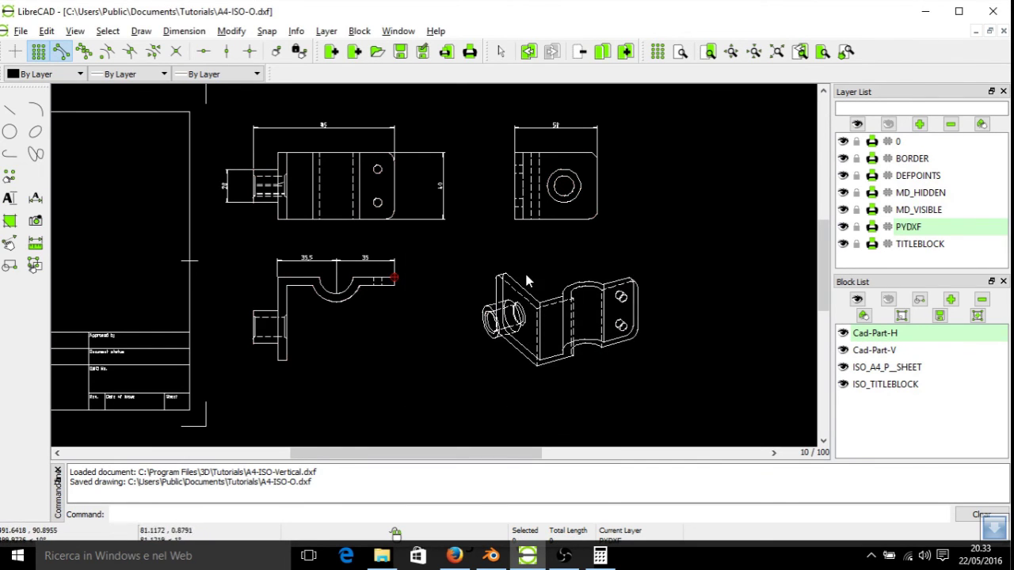
Open the Cad-Part-V block from the Block List for editing.
{"action": "scroll", "coordinate": [398, 245], "scroll_direction": "up", "scroll_amount": 5}
{"action": "scroll", "coordinate": [398, 245], "scroll_direction": "up", "scroll_amount": 2}
{"action": "scroll", "coordinate": [499, 238], "scroll_direction": "up", "scroll_amount": 2}
{"action": "scroll", "coordinate": [499, 229], "scroll_direction": "up", "scroll_amount": 2}
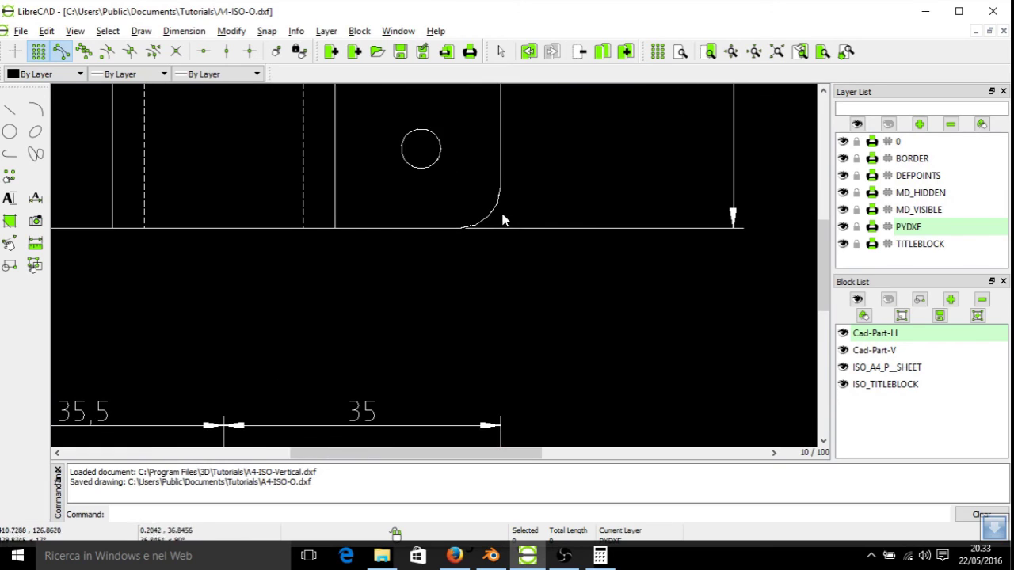
{"action": "left_click", "coordinate": [879, 352]}
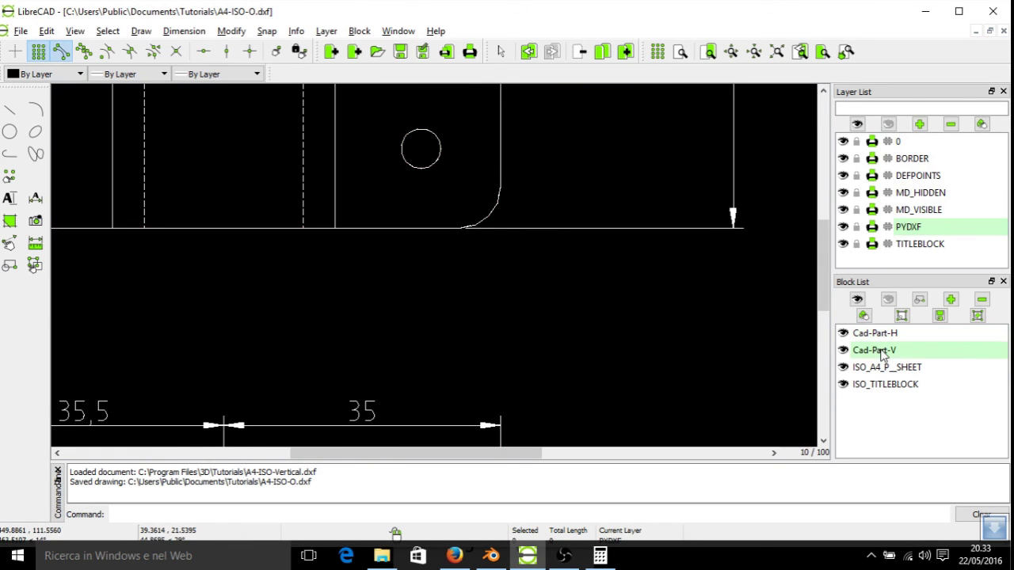
{"action": "right_click", "coordinate": [887, 354]}
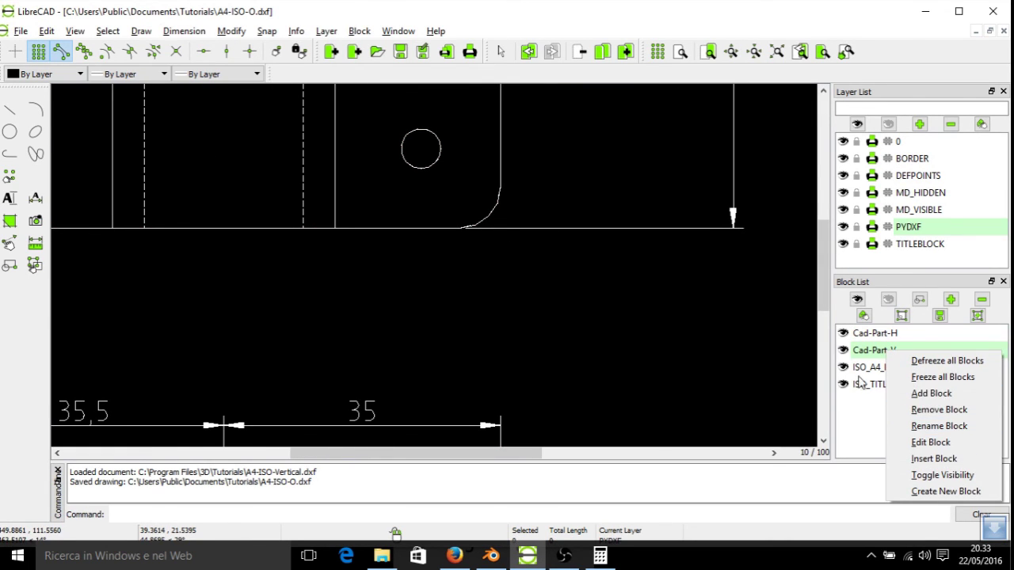
{"action": "left_click", "coordinate": [902, 315]}
{"action": "left_click", "coordinate": [903, 315]}
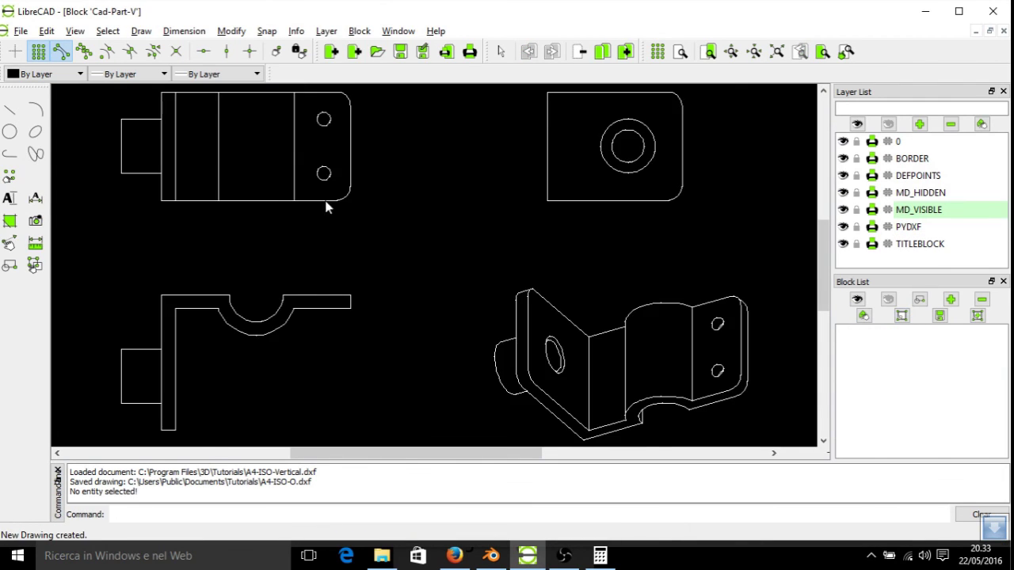